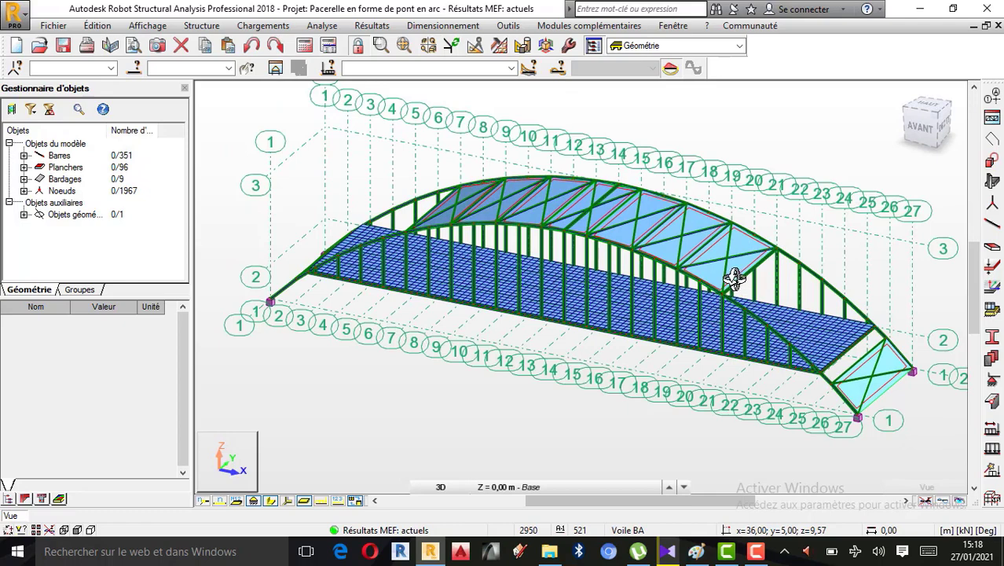
Examine the arch footbridge model, its deck and supports, and the list of load cases
{"action": "scroll", "coordinate": [685, 285], "scroll_direction": "down", "scroll_amount": 1}
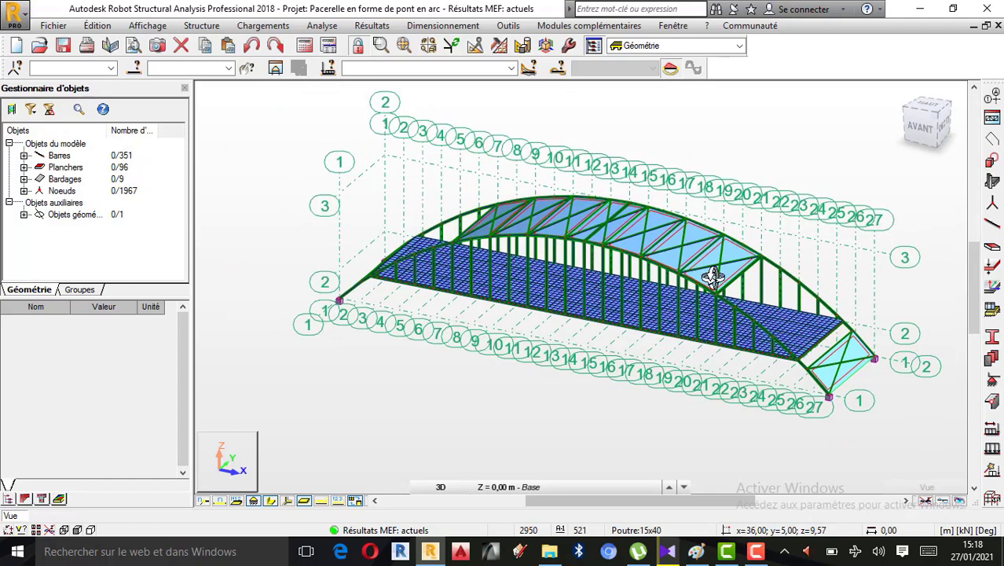
{"action": "scroll", "coordinate": [688, 281], "scroll_direction": "up", "scroll_amount": 2}
{"action": "scroll", "coordinate": [597, 278], "scroll_direction": "down", "scroll_amount": 1}
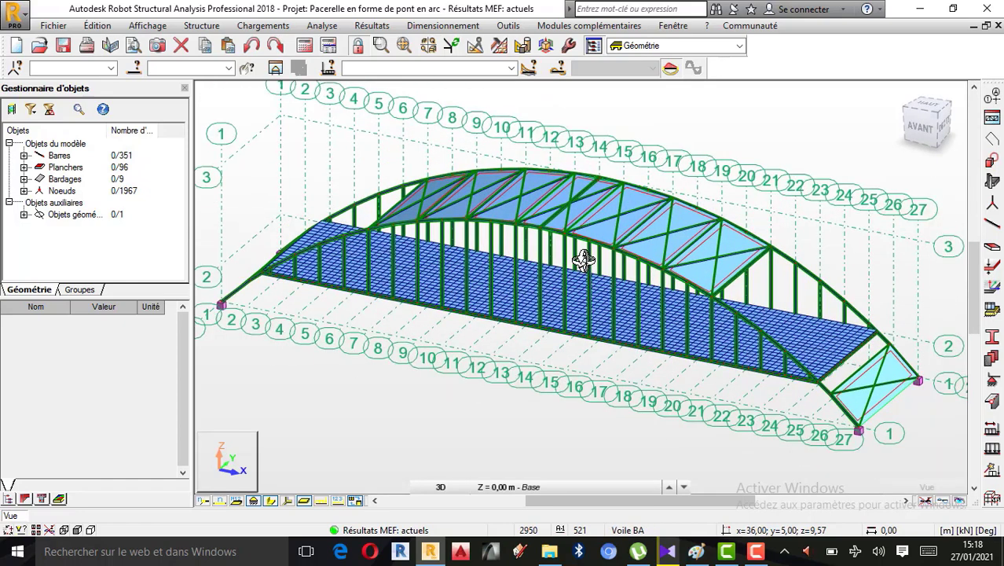
{"action": "right_click", "coordinate": [309, 390]}
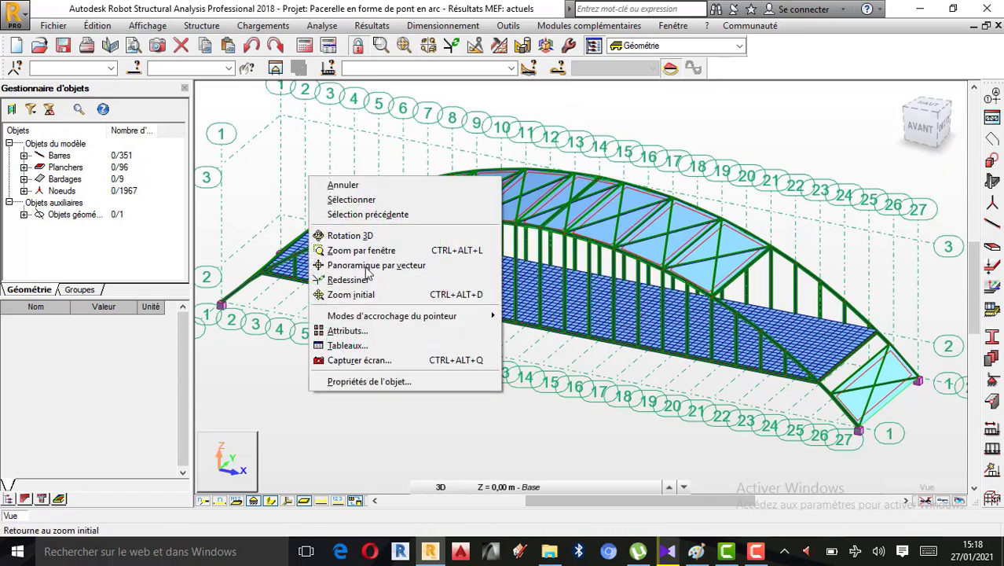
{"action": "left_click", "coordinate": [363, 185]}
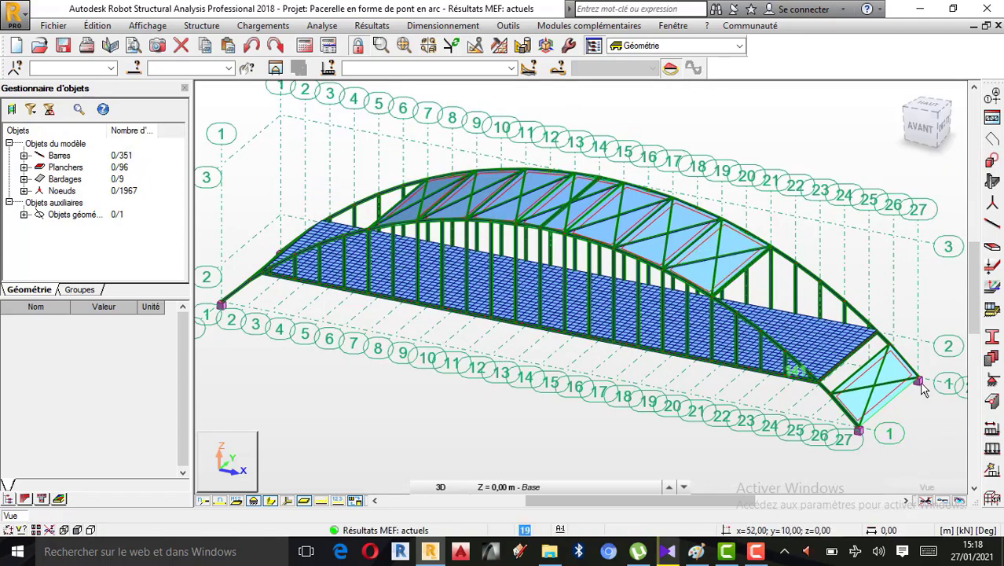
{"action": "scroll", "coordinate": [888, 425], "scroll_direction": "down", "scroll_amount": 2}
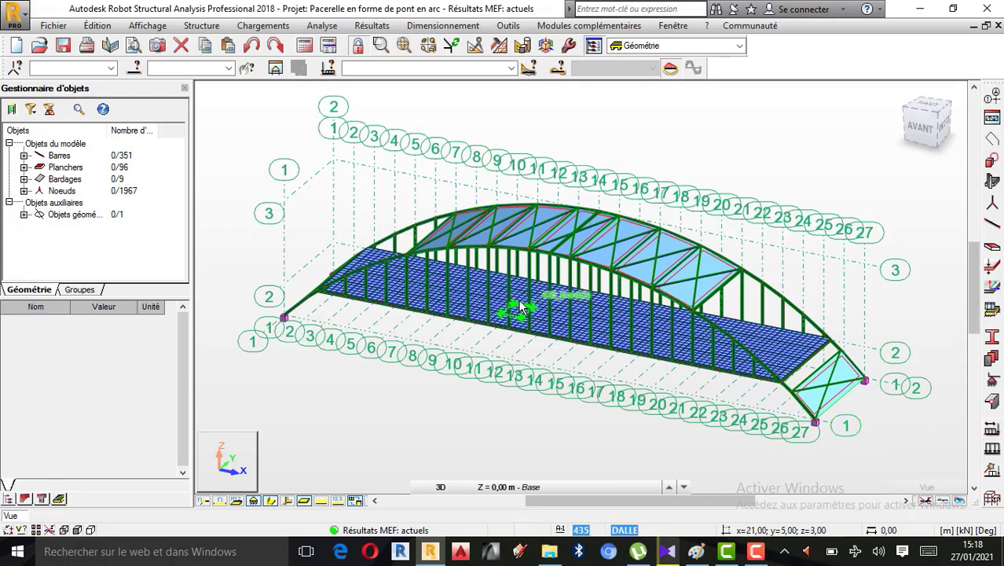
{"action": "scroll", "coordinate": [543, 301], "scroll_direction": "up", "scroll_amount": 1}
{"action": "scroll", "coordinate": [551, 300], "scroll_direction": "down", "scroll_amount": 1}
{"action": "scroll", "coordinate": [561, 204], "scroll_direction": "up", "scroll_amount": 1}
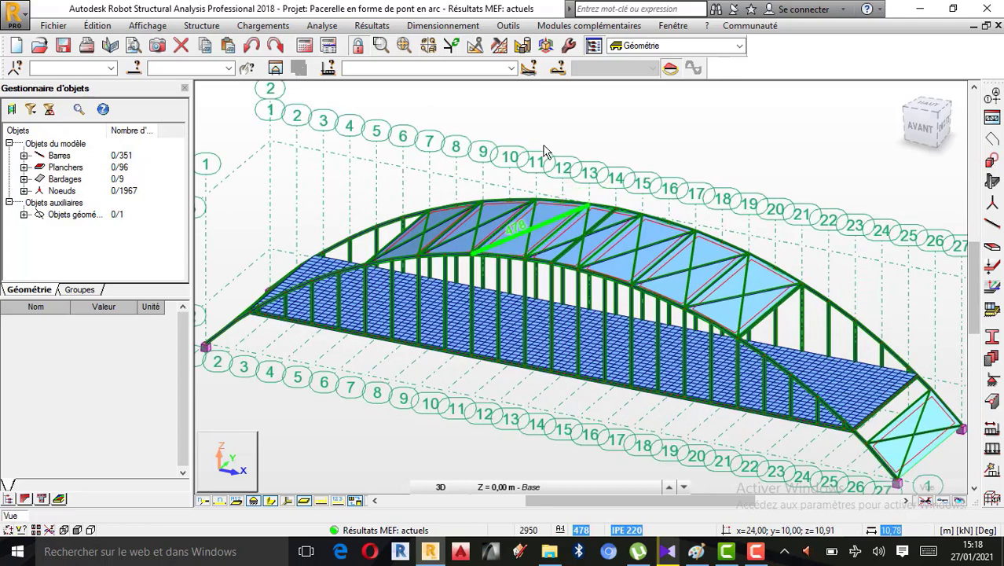
{"action": "left_click", "coordinate": [510, 69]}
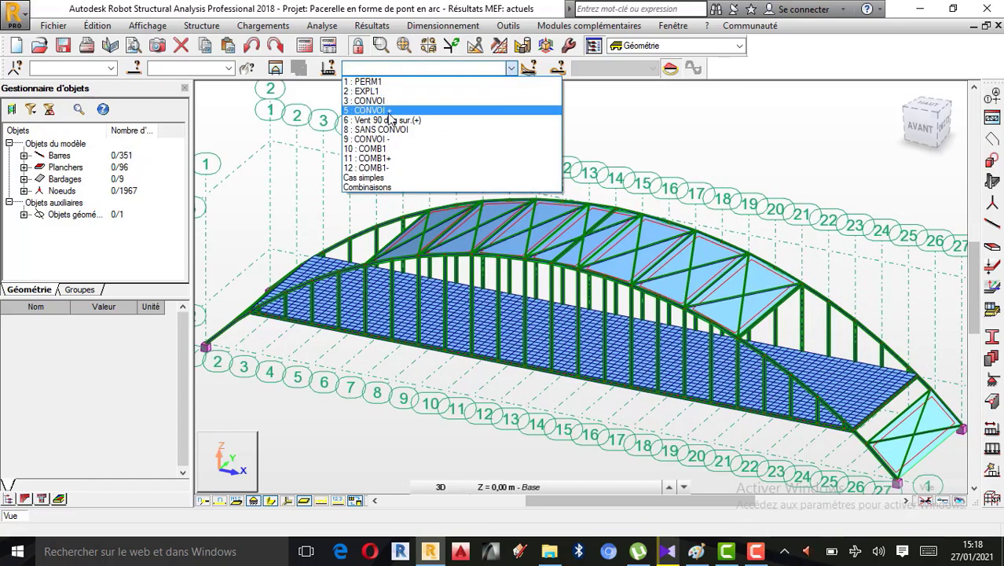
{"action": "left_click", "coordinate": [644, 147]}
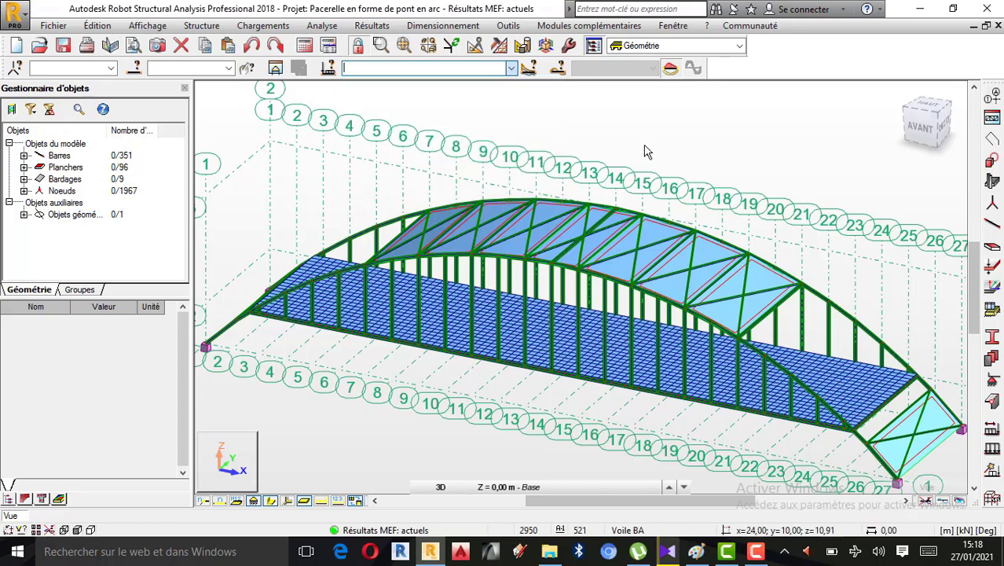
Examine the arches, upper bracing and cladding panels of the footbridge from several 3D angles
{"action": "right_click", "coordinate": [649, 126]}
{"action": "left_click", "coordinate": [581, 186]}
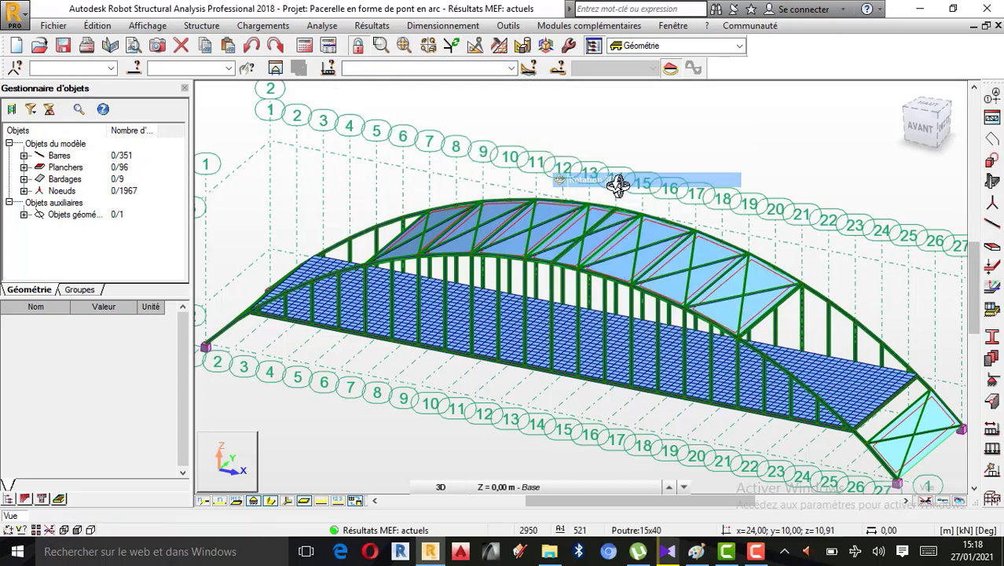
{"action": "left_click_drag", "start_coordinate": [621, 214], "coordinate": [631, 322]}
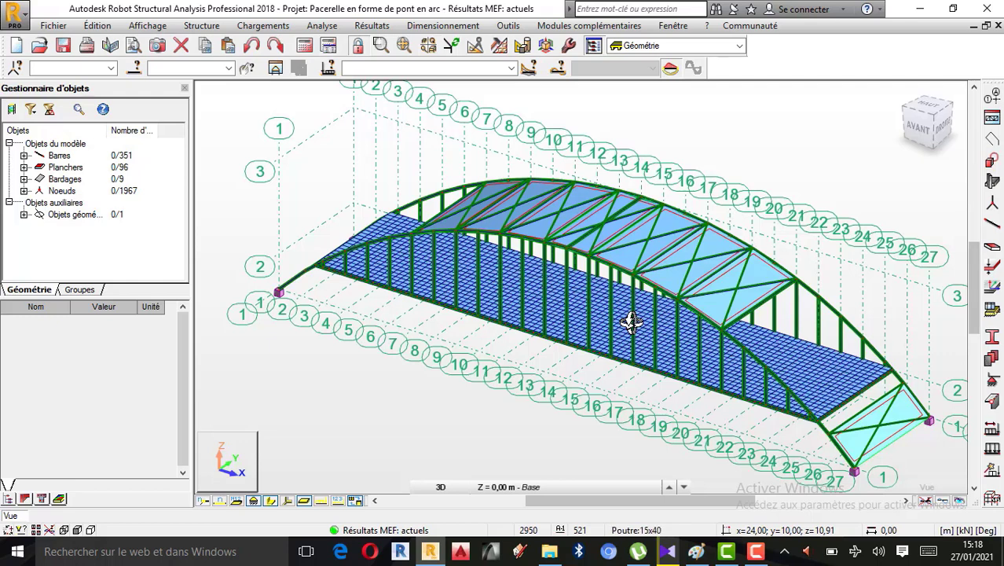
{"action": "left_click_drag", "start_coordinate": [631, 322], "coordinate": [548, 285]}
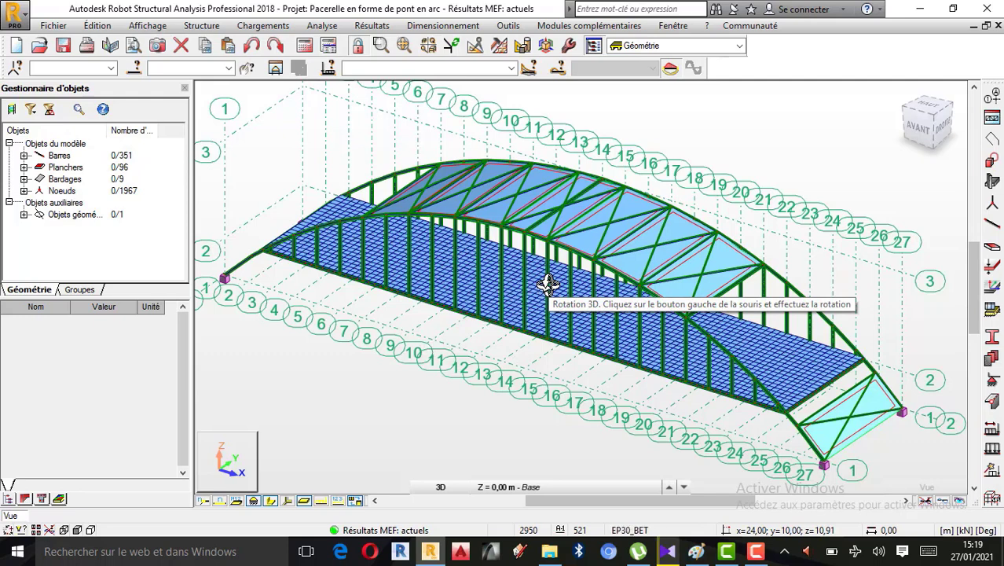
{"action": "scroll", "coordinate": [696, 216], "scroll_direction": "down", "scroll_amount": 1}
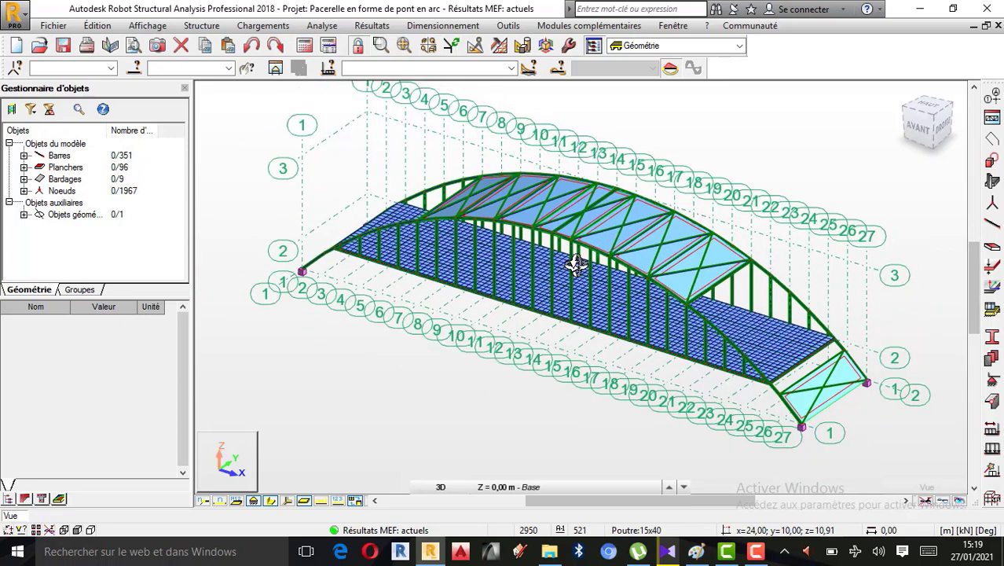
{"action": "scroll", "coordinate": [576, 266], "scroll_direction": "up", "scroll_amount": 1}
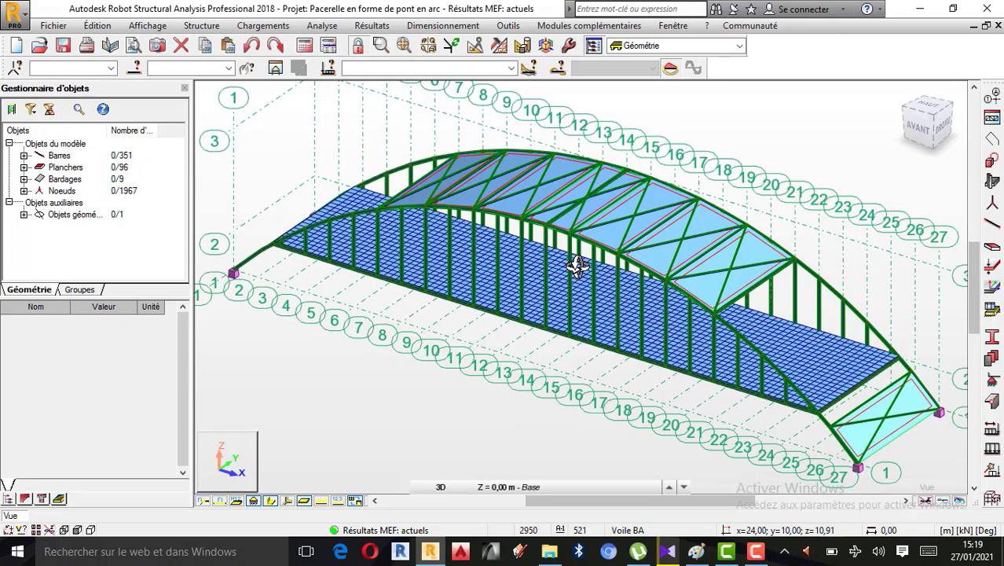
{"action": "left_click_drag", "start_coordinate": [577, 266], "coordinate": [647, 292]}
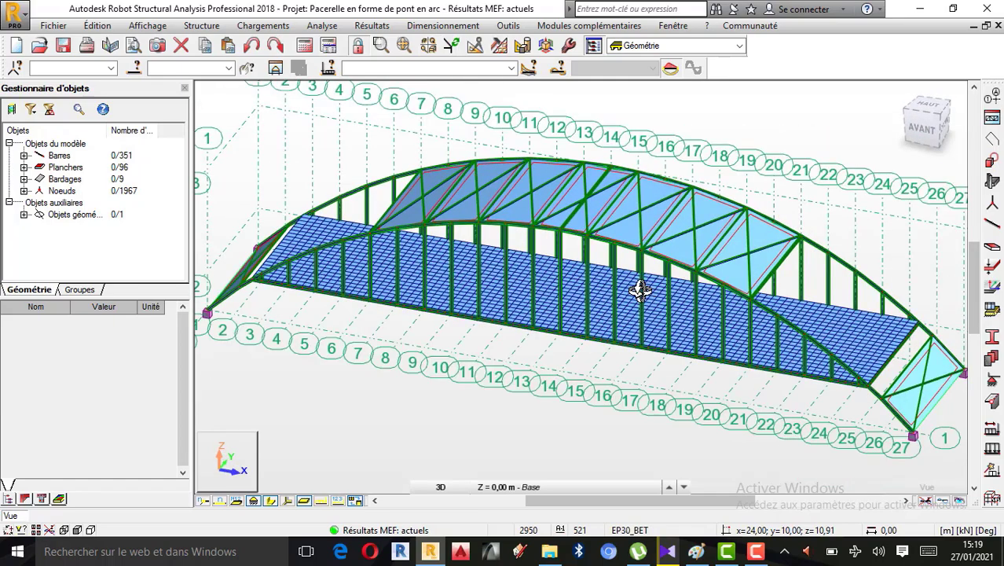
{"action": "left_click_drag", "start_coordinate": [697, 313], "coordinate": [618, 287]}
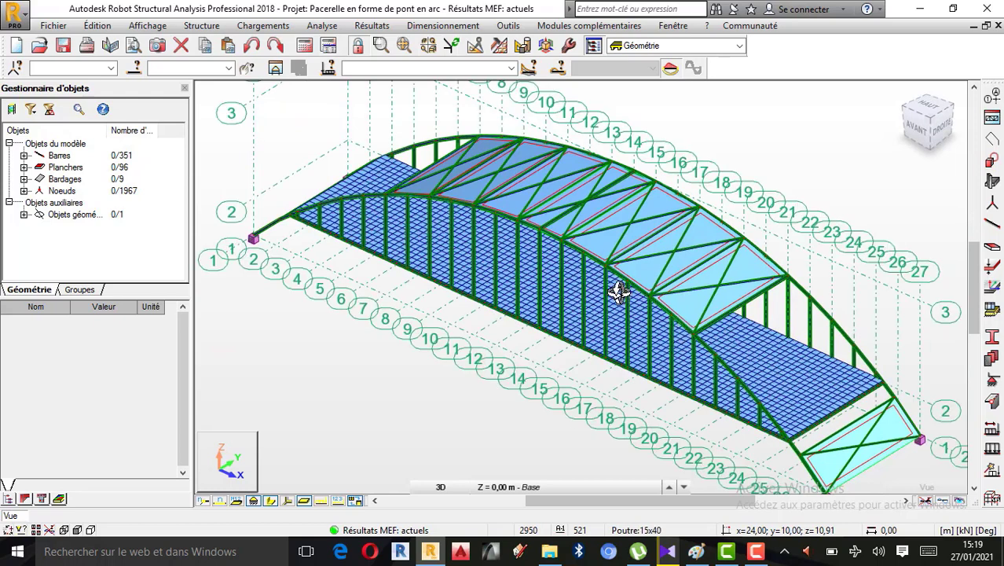
Review the available simple load cases and combinations alongside the bridge structure
{"action": "left_click", "coordinate": [511, 69]}
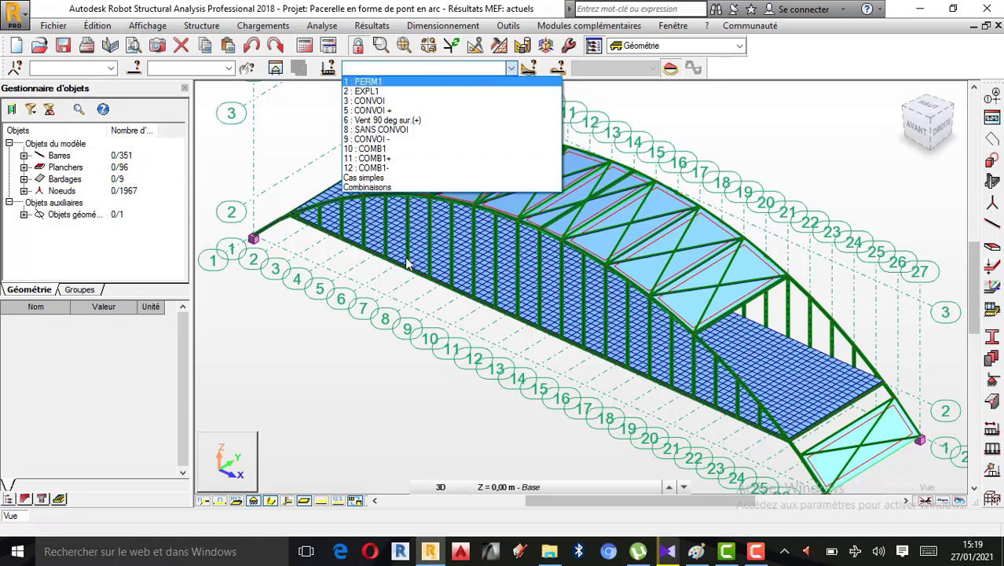
{"action": "left_click", "coordinate": [366, 355]}
{"action": "left_click_drag", "start_coordinate": [622, 358], "coordinate": [625, 355]}
{"action": "left_click_drag", "start_coordinate": [325, 186], "coordinate": [547, 283]}
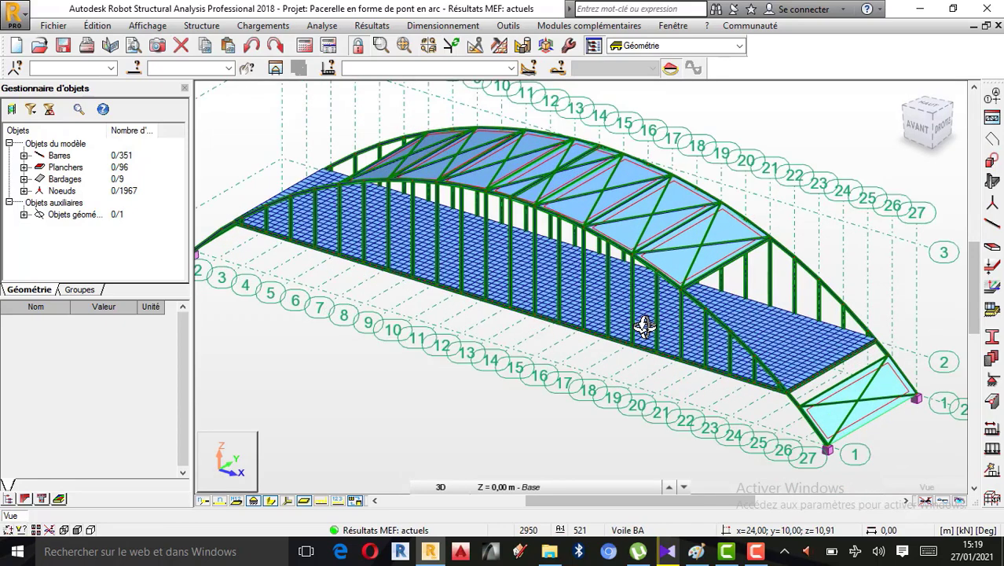
{"action": "scroll", "coordinate": [531, 267], "scroll_direction": "up", "scroll_amount": 2}
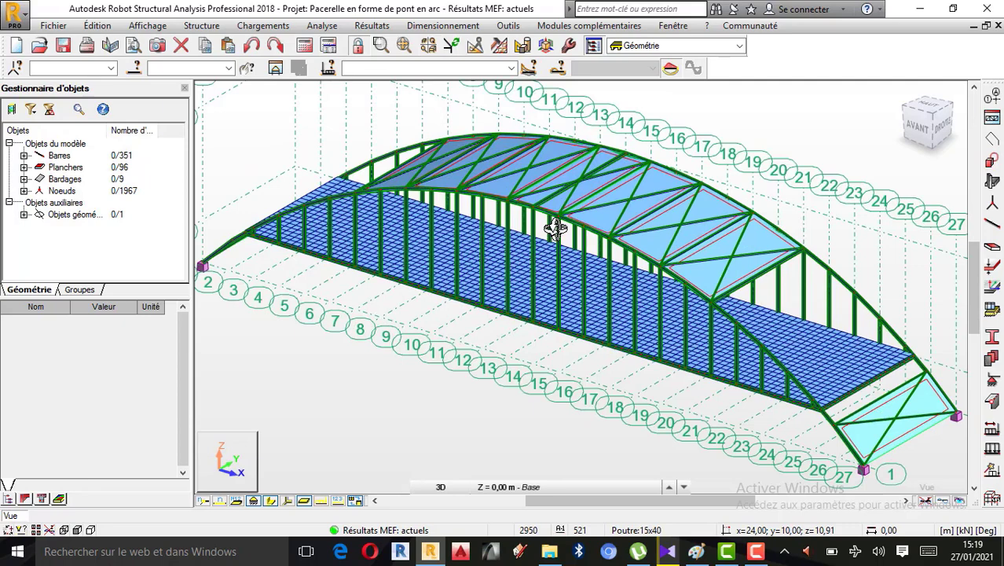
{"action": "scroll", "coordinate": [576, 220], "scroll_direction": "up", "scroll_amount": 2}
{"action": "scroll", "coordinate": [573, 231], "scroll_direction": "down", "scroll_amount": 2}
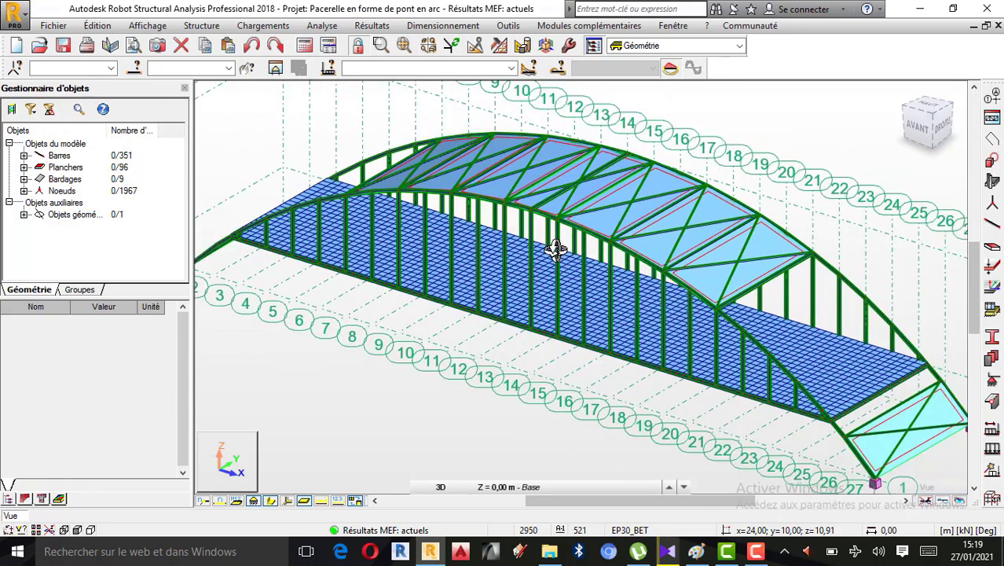
{"action": "left_click", "coordinate": [510, 67]}
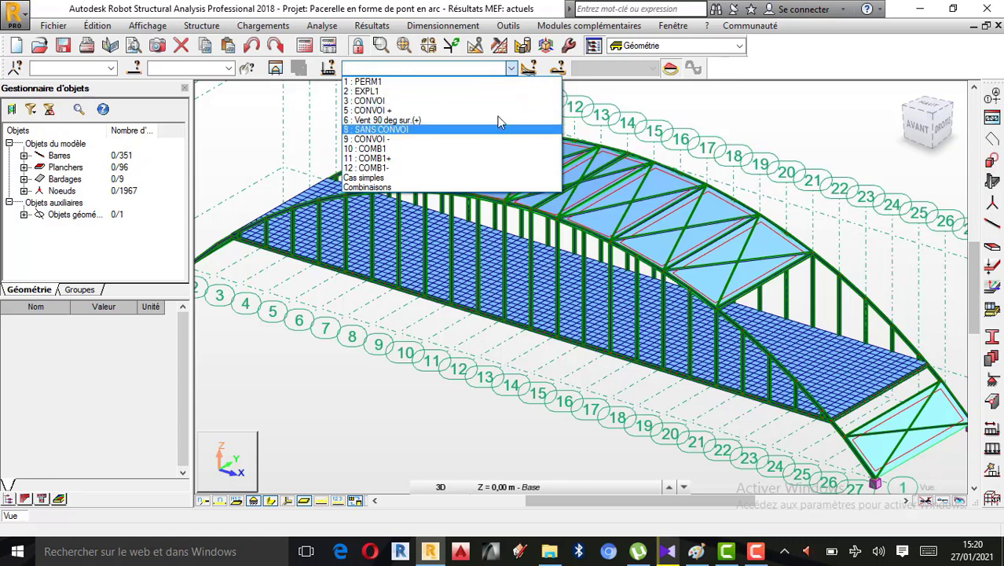
{"action": "scroll", "coordinate": [655, 276], "scroll_direction": "down", "scroll_amount": 1}
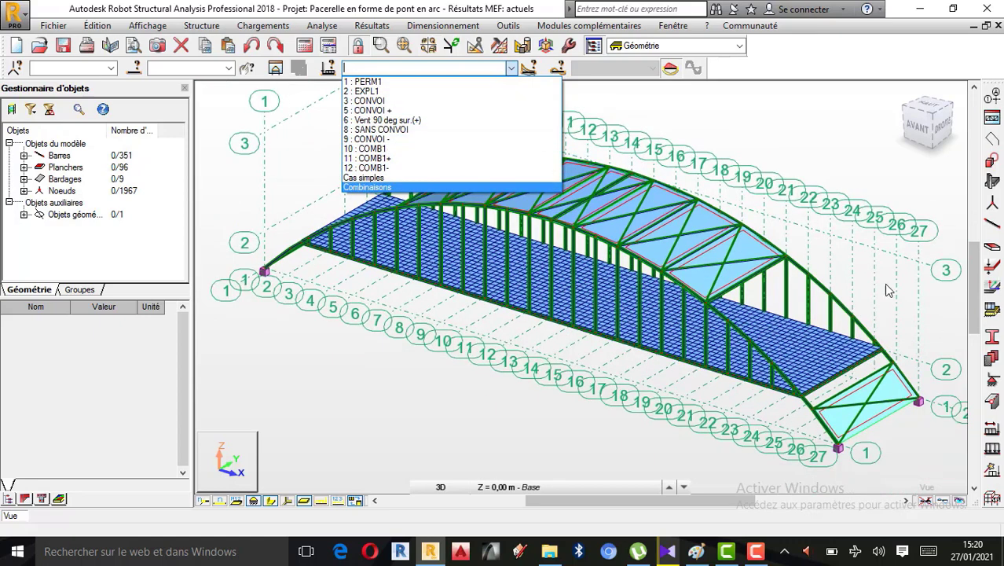
{"action": "left_click", "coordinate": [837, 141]}
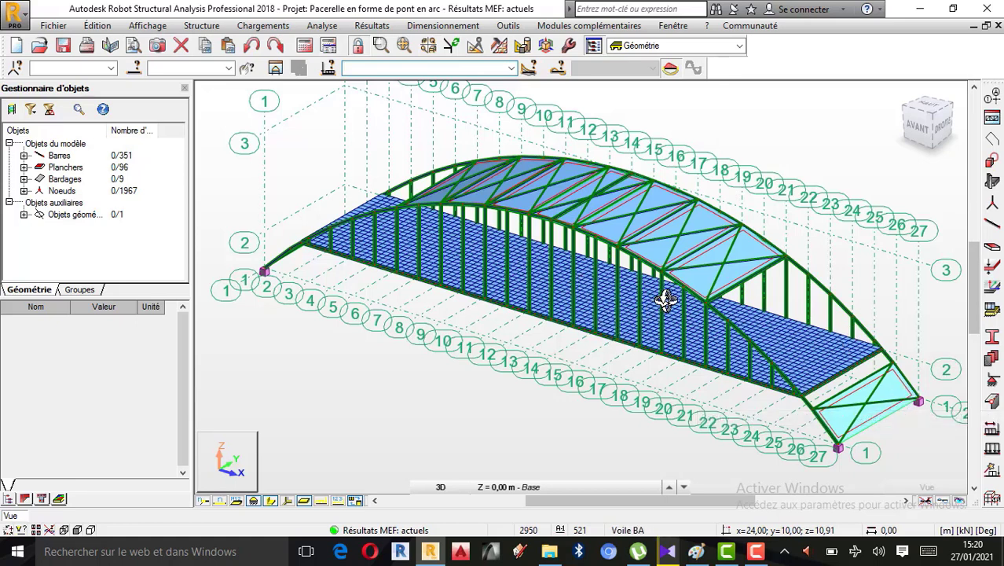
Leave the 3D rotation mode, then open the load case definitions and close them again
{"action": "scroll", "coordinate": [666, 299], "scroll_direction": "up", "scroll_amount": 1}
{"action": "scroll", "coordinate": [650, 345], "scroll_direction": "down", "scroll_amount": 1}
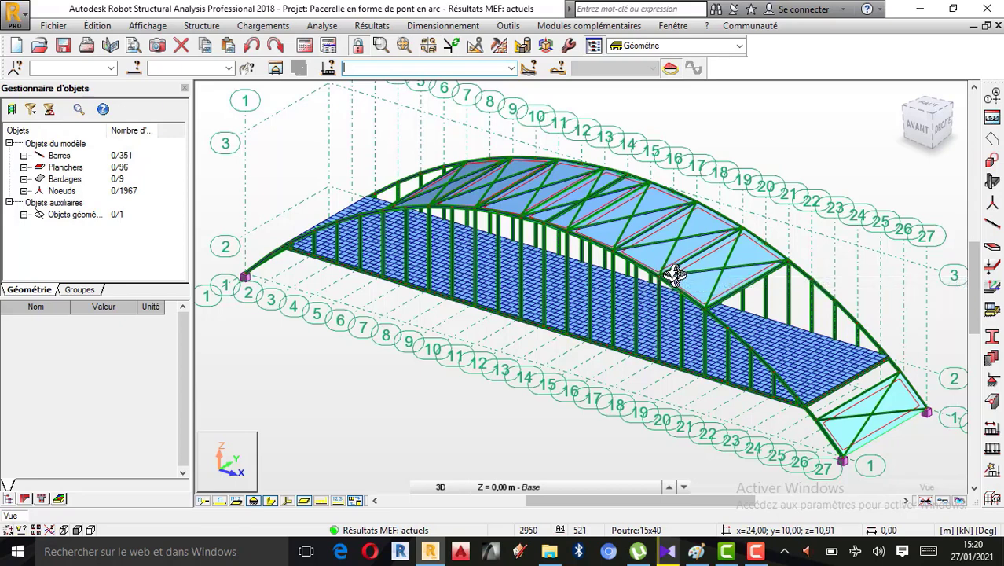
{"action": "right_click", "coordinate": [818, 162]}
{"action": "left_click", "coordinate": [766, 157]}
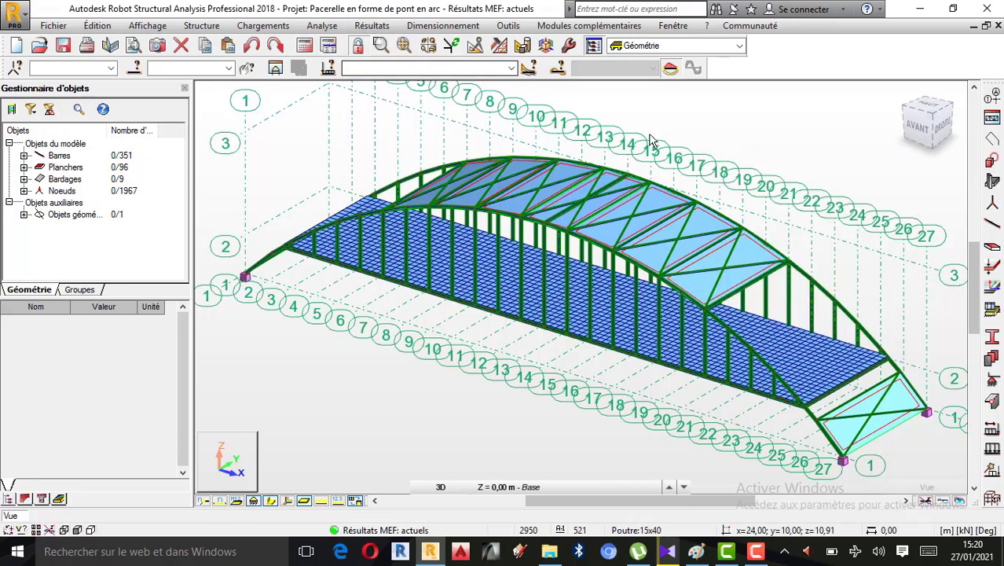
{"action": "left_click", "coordinate": [992, 431]}
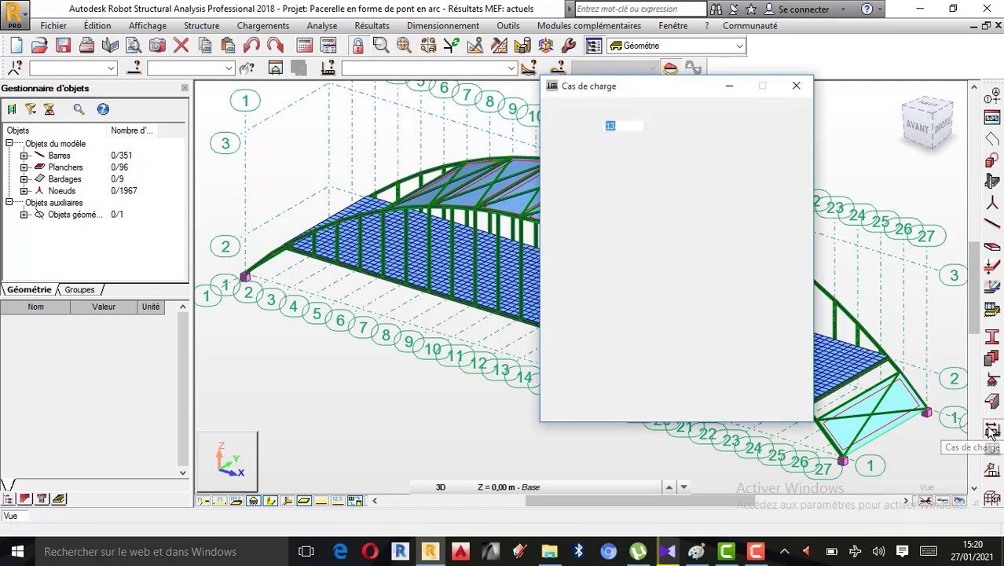
{"action": "left_click", "coordinate": [796, 86]}
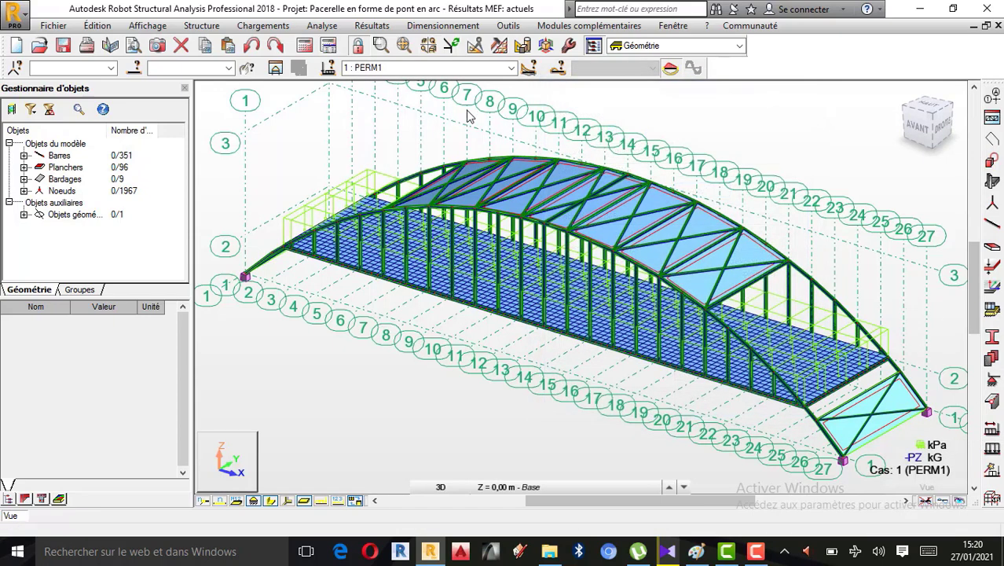
Review the loads table with the permanent, live and wind loads, and return to the model view
{"action": "left_click", "coordinate": [280, 30]}
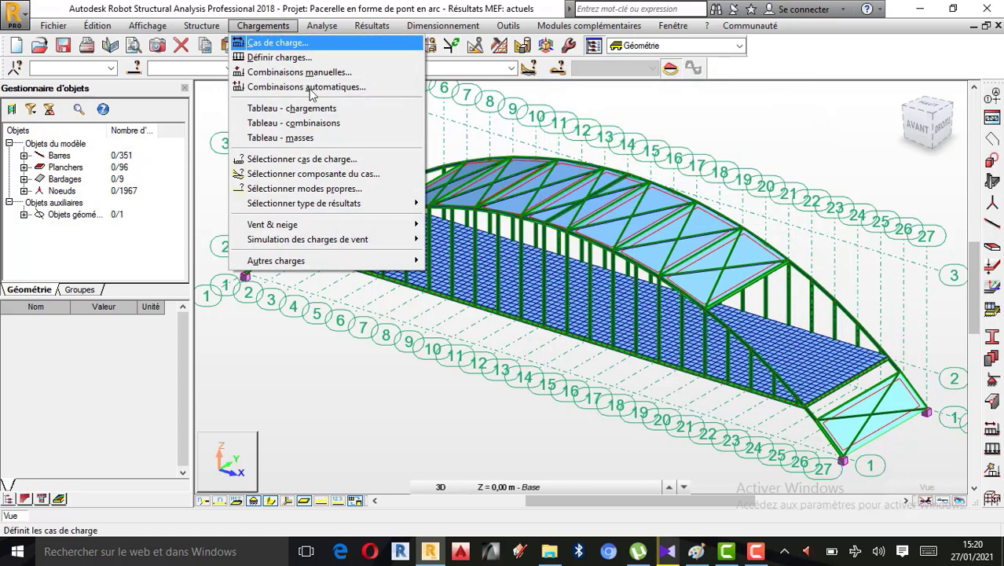
{"action": "left_click", "coordinate": [319, 112]}
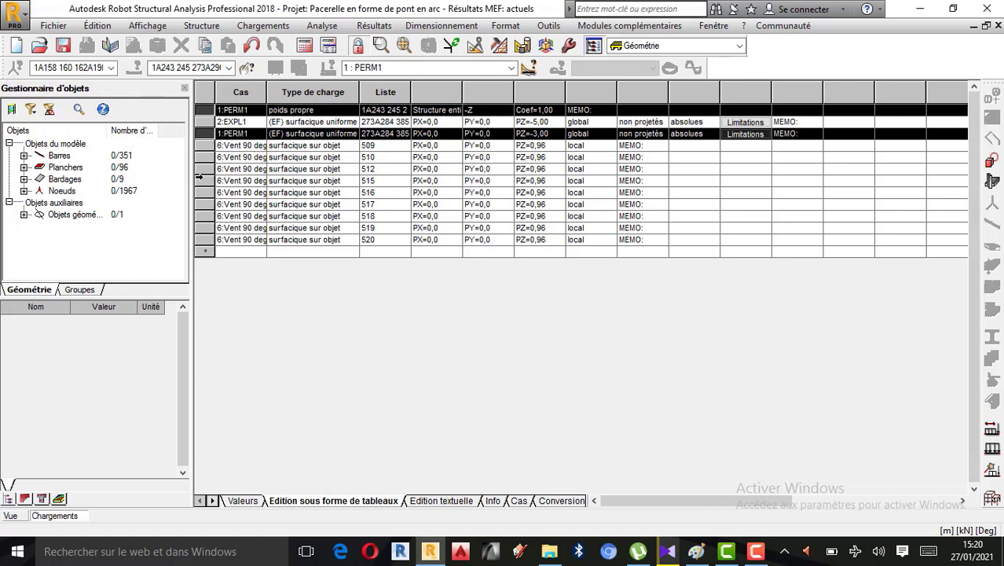
{"action": "left_click", "coordinate": [18, 518]}
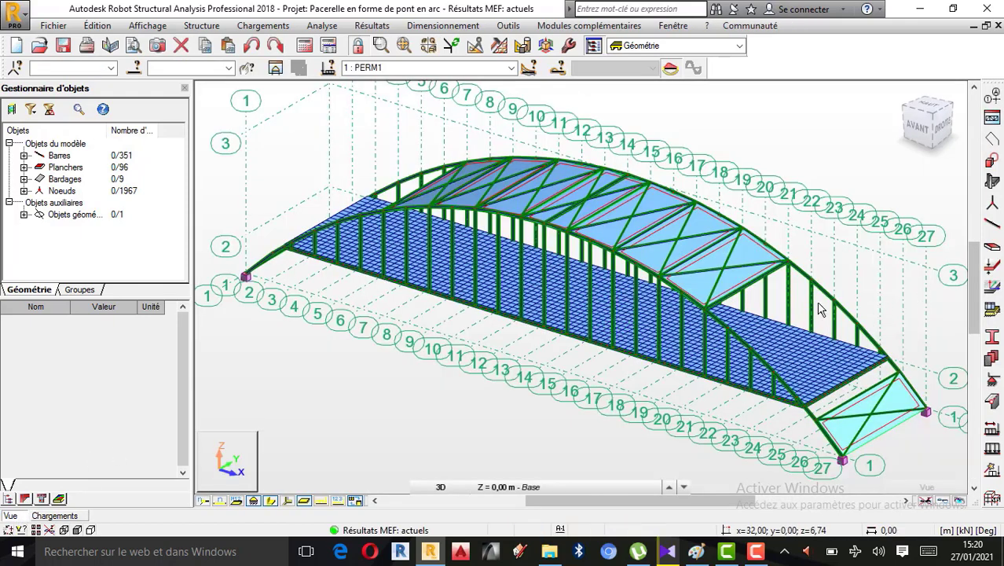
Review the defined load cases, decline deleting all of them, and close the load case definitions
{"action": "left_click", "coordinate": [993, 429]}
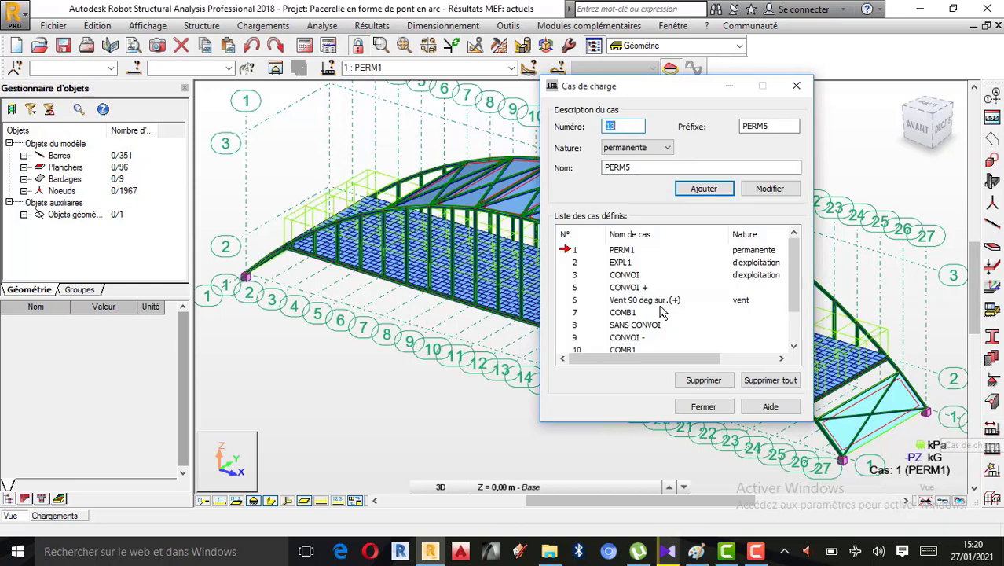
{"action": "left_click", "coordinate": [762, 382]}
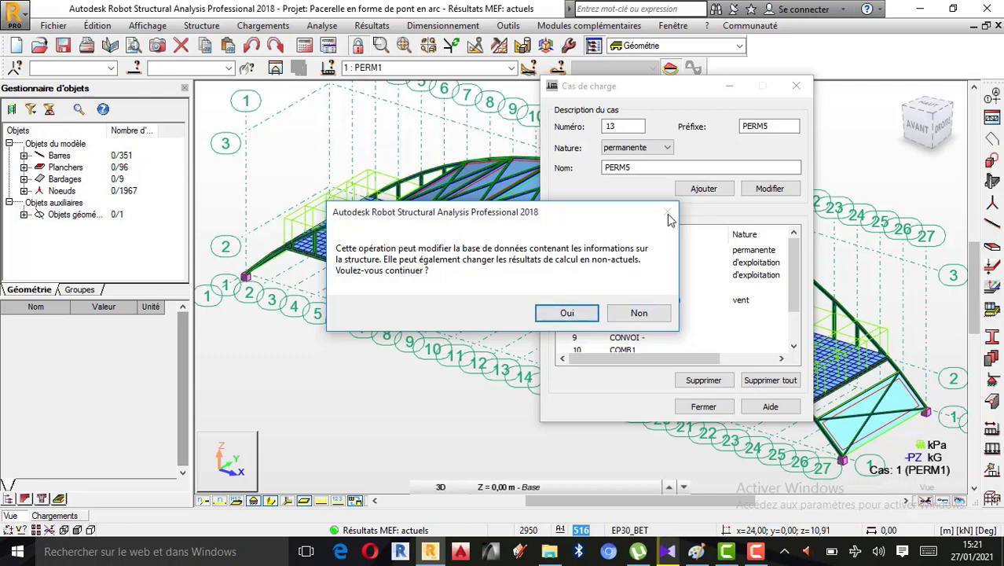
{"action": "left_click", "coordinate": [638, 313]}
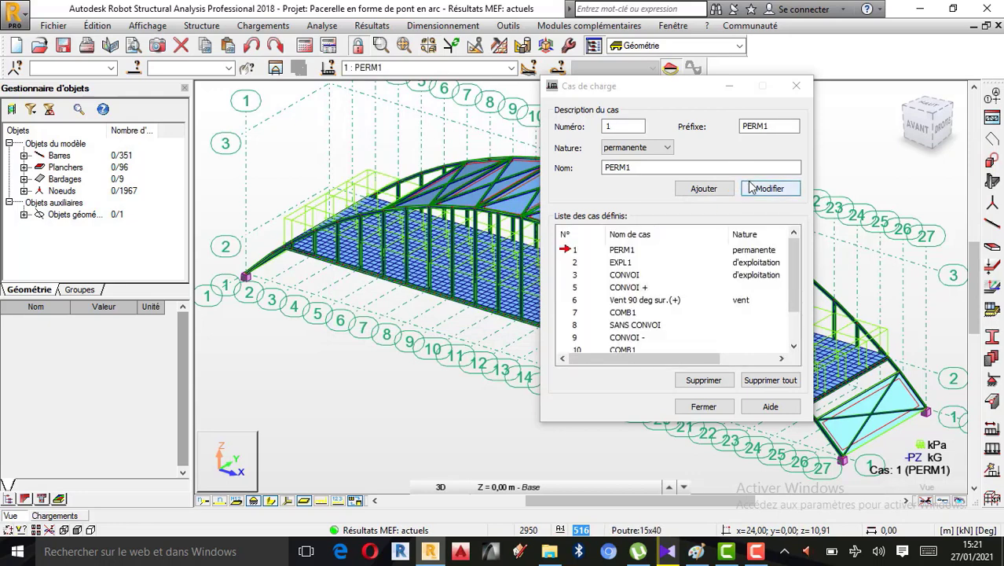
{"action": "left_click", "coordinate": [793, 90]}
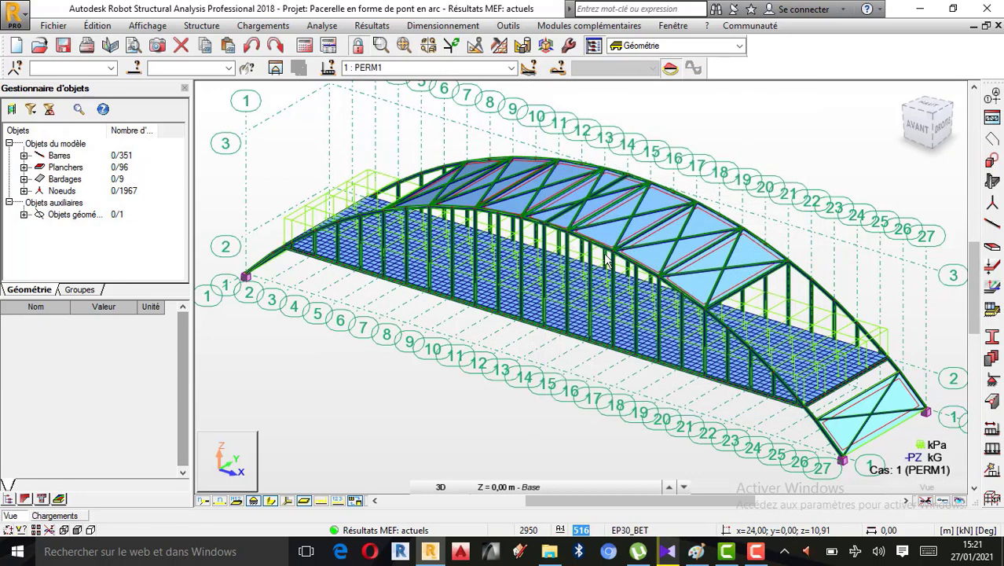
Display the load symbols and load values of the PERM1 case on the bridge model
{"action": "left_click", "coordinate": [322, 503]}
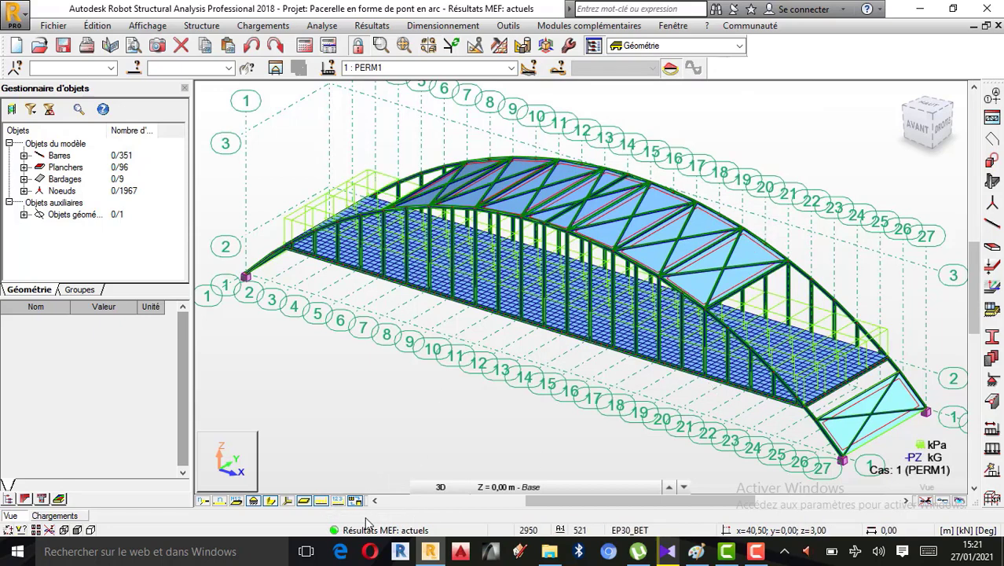
{"action": "left_click", "coordinate": [339, 503]}
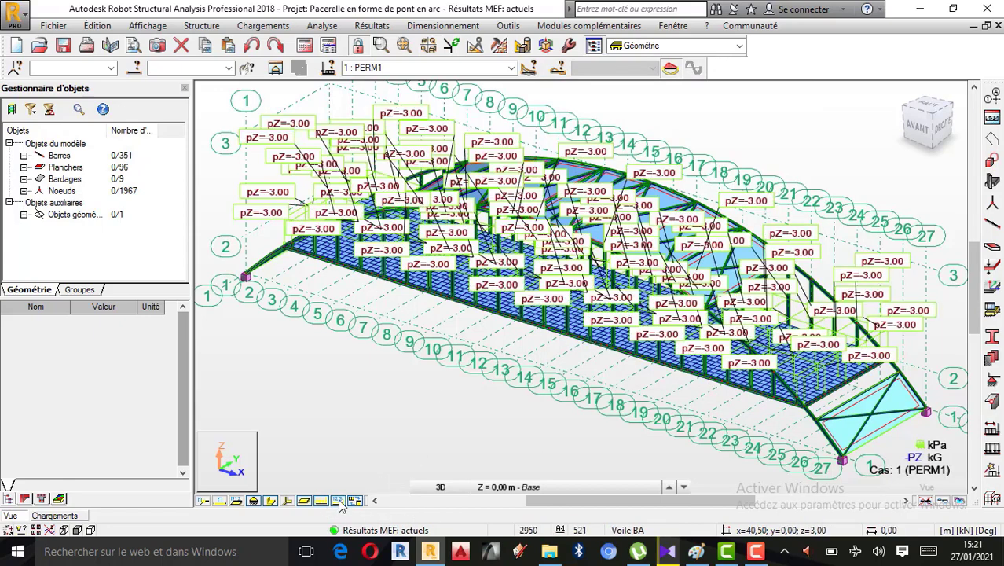
Examine the PERM1 loads on the bridge deck, and display the loads of case EXPL1 on the model
{"action": "scroll", "coordinate": [644, 287], "scroll_direction": "up", "scroll_amount": 2}
{"action": "scroll", "coordinate": [633, 293], "scroll_direction": "down", "scroll_amount": 2}
{"action": "scroll", "coordinate": [634, 293], "scroll_direction": "down", "scroll_amount": 1}
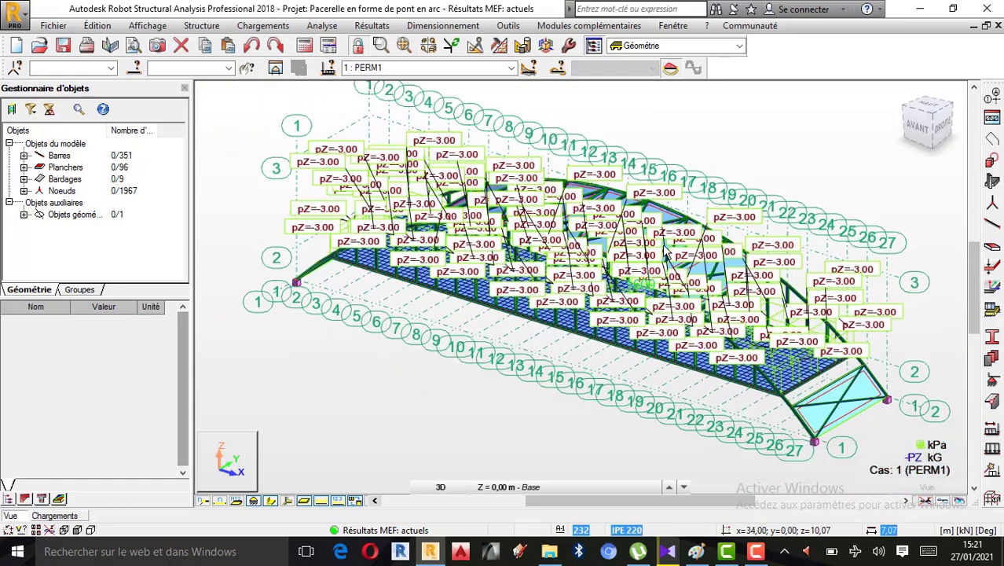
{"action": "scroll", "coordinate": [633, 292], "scroll_direction": "up", "scroll_amount": 2}
{"action": "scroll", "coordinate": [633, 292], "scroll_direction": "down", "scroll_amount": 1}
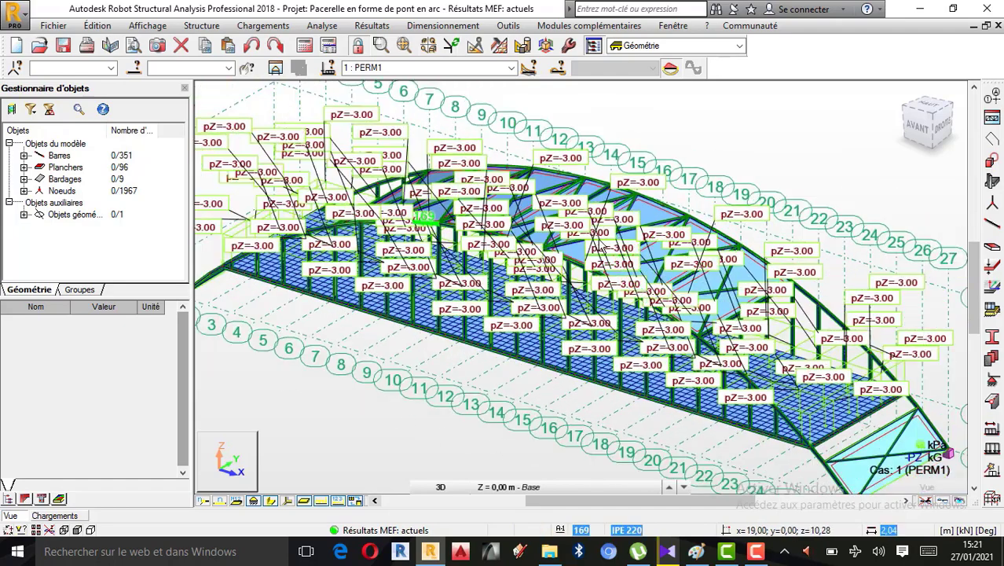
{"action": "scroll", "coordinate": [500, 446], "scroll_direction": "down", "scroll_amount": 2}
{"action": "left_click", "coordinate": [510, 69]}
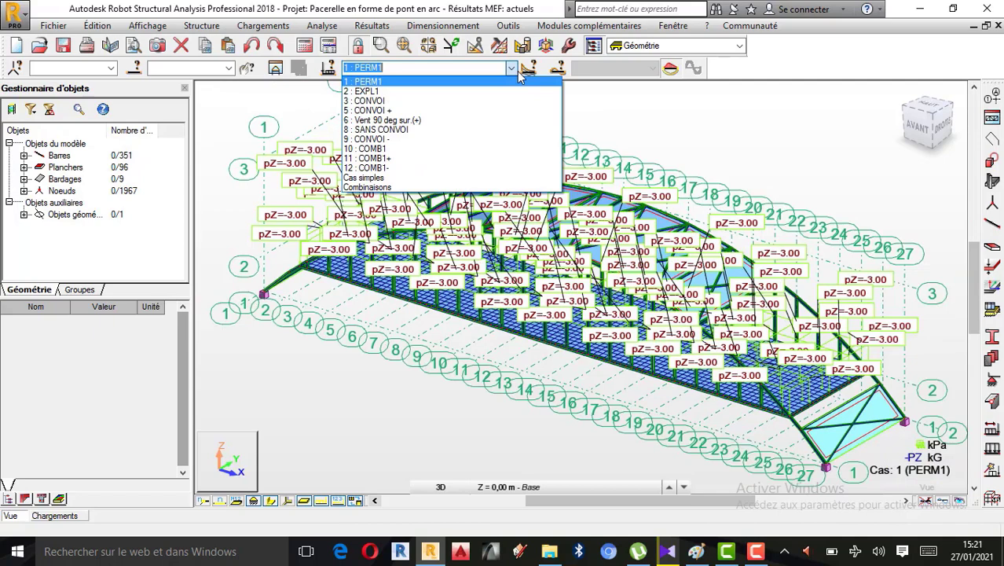
{"action": "left_click", "coordinate": [429, 94]}
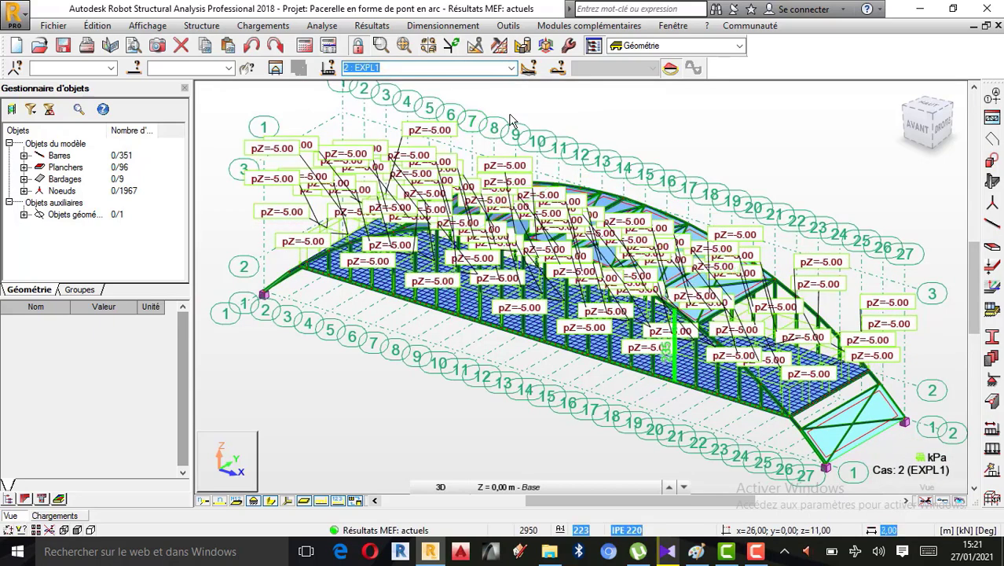
Show the CONVOI and CONVOI + load cases one after the other on the bridge model
{"action": "left_click", "coordinate": [511, 68]}
{"action": "left_click", "coordinate": [393, 105]}
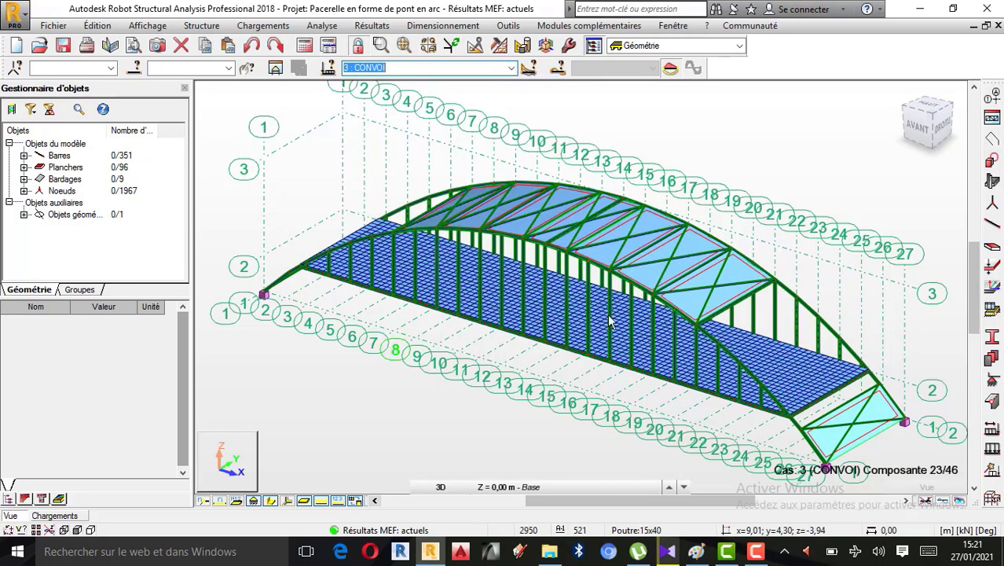
{"action": "left_click", "coordinate": [510, 68]}
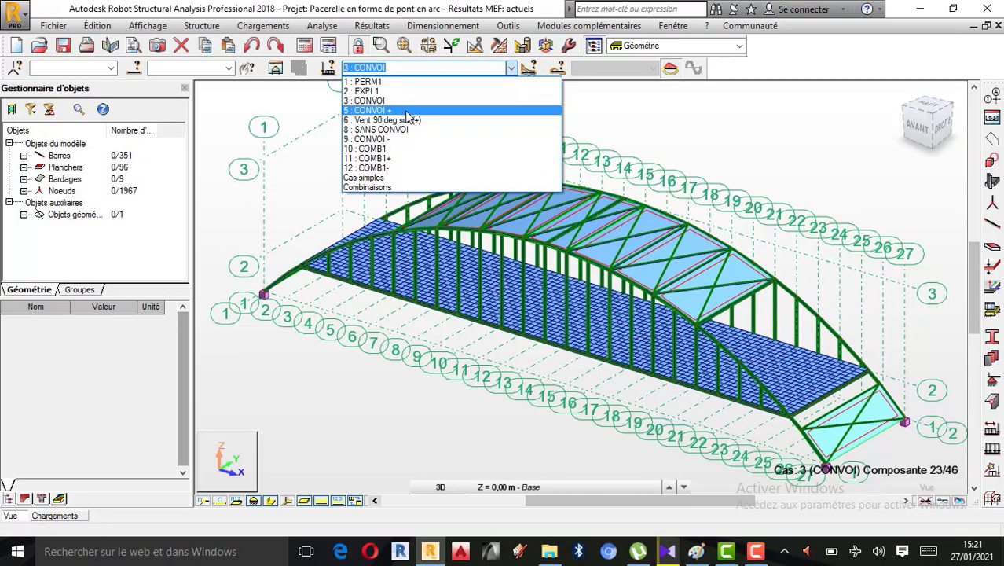
{"action": "left_click", "coordinate": [405, 111]}
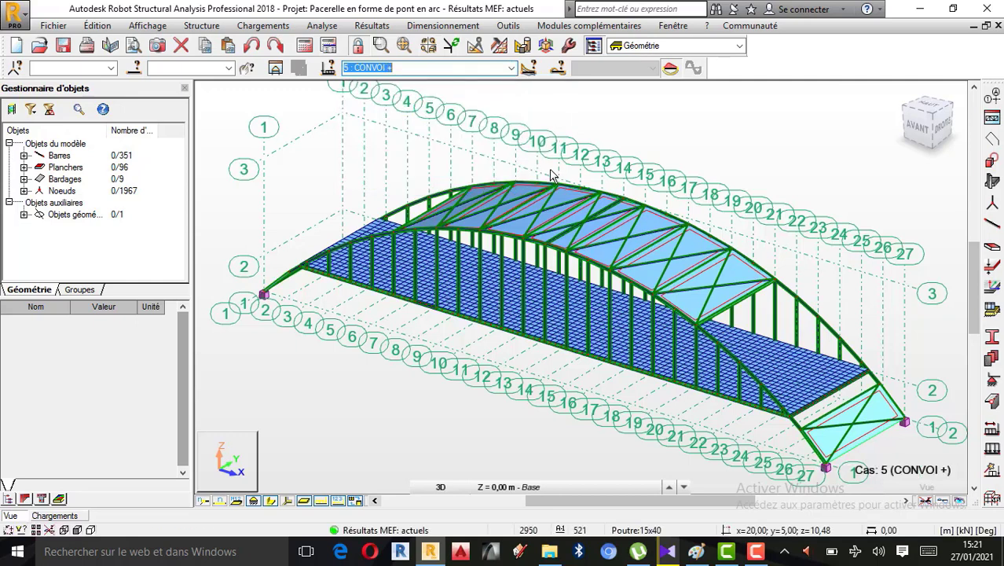
Display case Vent 90 deg sur.(+) and examine the wind loads on the bridge's cladding panels
{"action": "left_click", "coordinate": [510, 68]}
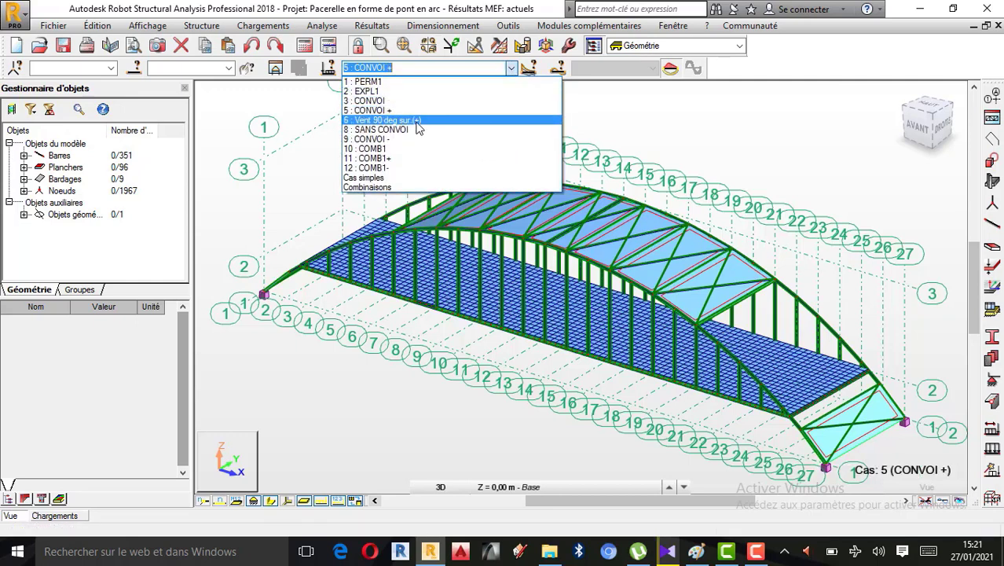
{"action": "left_click", "coordinate": [396, 120]}
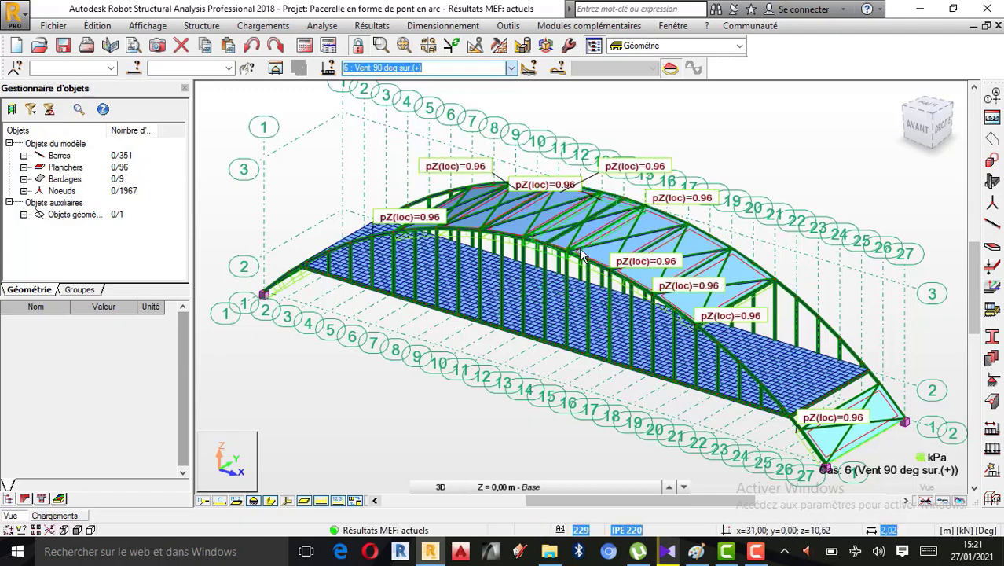
{"action": "scroll", "coordinate": [578, 250], "scroll_direction": "up", "scroll_amount": 1}
{"action": "scroll", "coordinate": [572, 259], "scroll_direction": "up", "scroll_amount": 1}
{"action": "scroll", "coordinate": [487, 238], "scroll_direction": "down", "scroll_amount": 2}
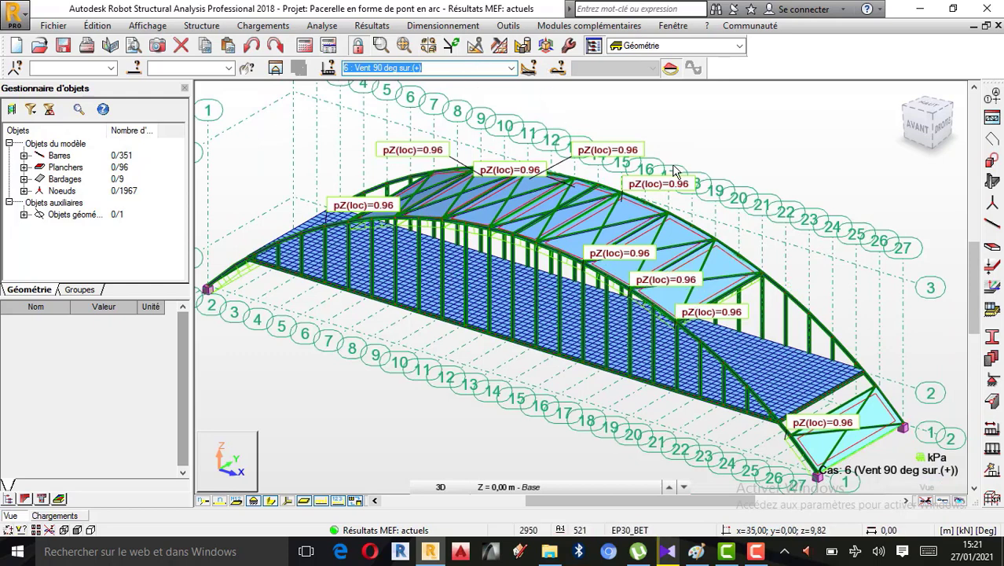
Show the CONVOI -, COMB1+ and COMB1- cases in turn on the bridge model
{"action": "left_click", "coordinate": [511, 69]}
{"action": "left_click", "coordinate": [400, 143]}
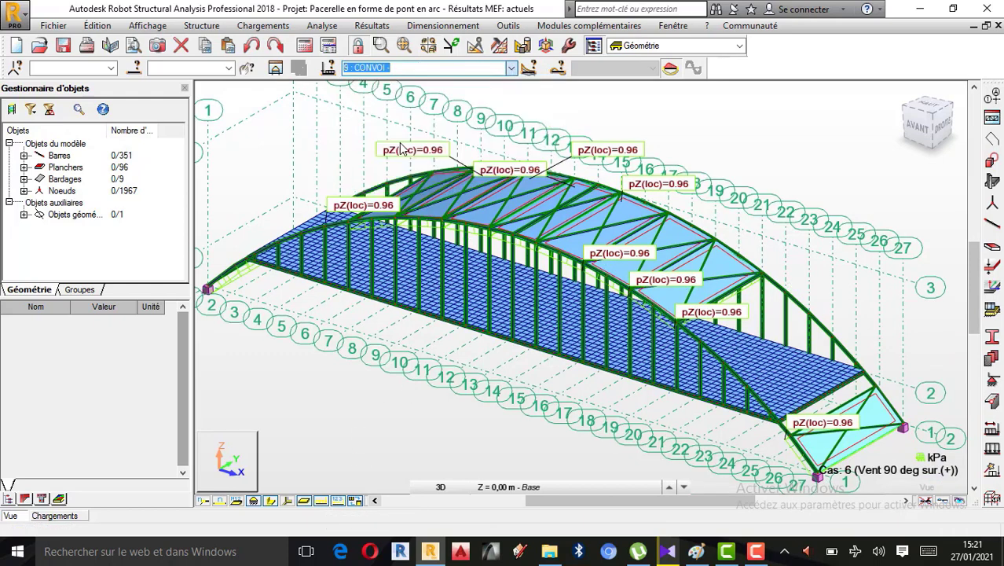
{"action": "left_click", "coordinate": [510, 68]}
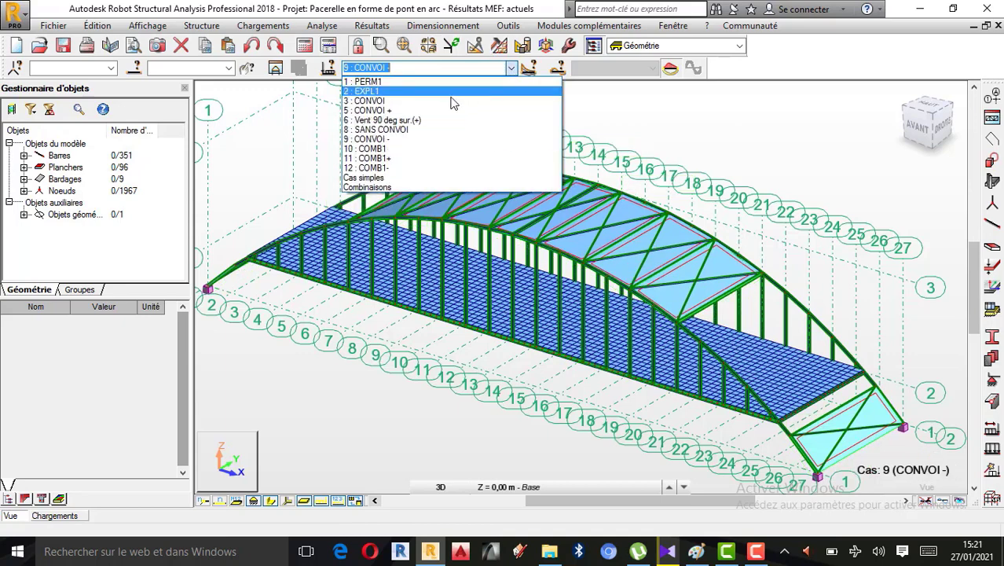
{"action": "left_click", "coordinate": [388, 158]}
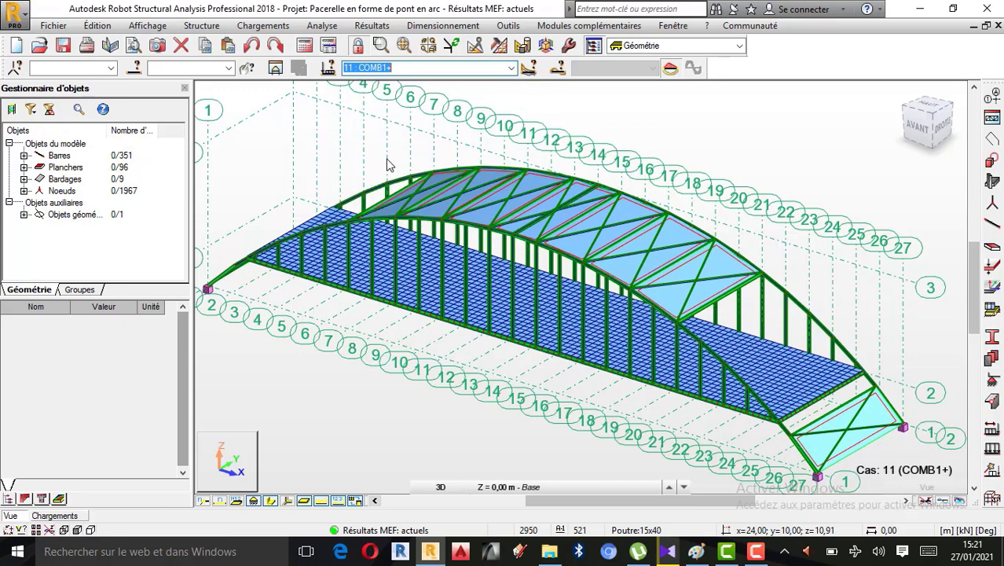
{"action": "left_click", "coordinate": [511, 68]}
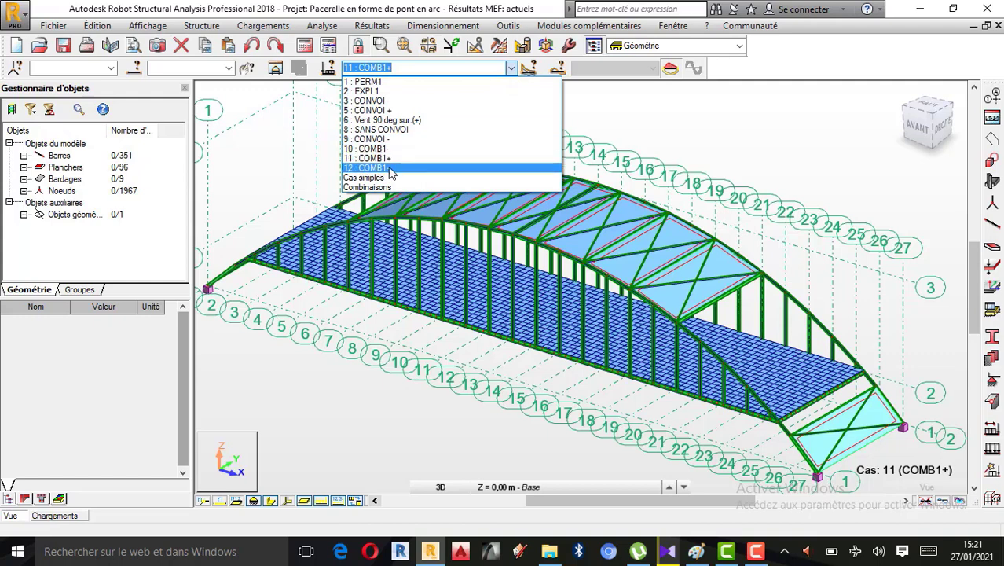
{"action": "left_click", "coordinate": [389, 165]}
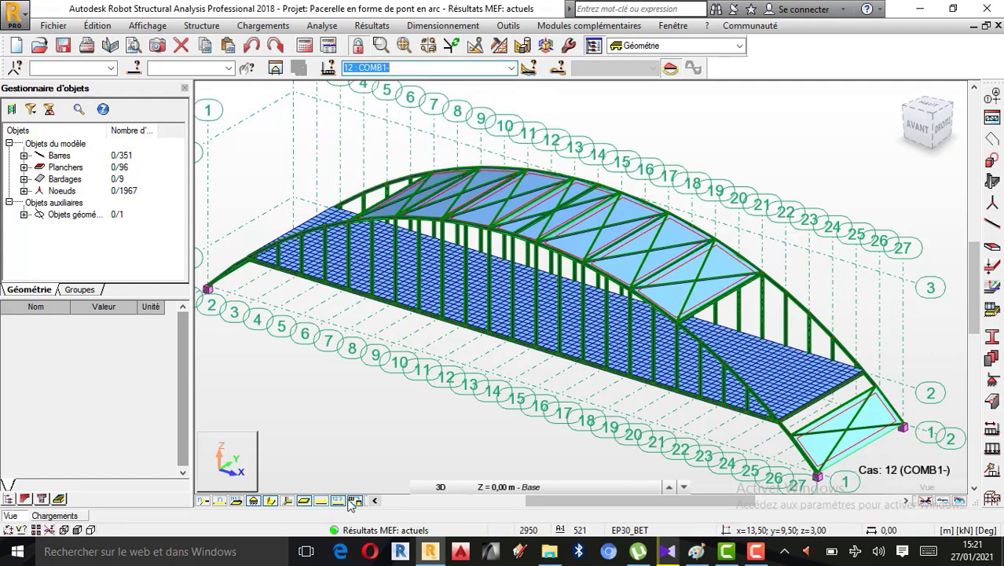
Switch the displayed case back to COMB1+ and on to CONVOI +
{"action": "left_click", "coordinate": [511, 67]}
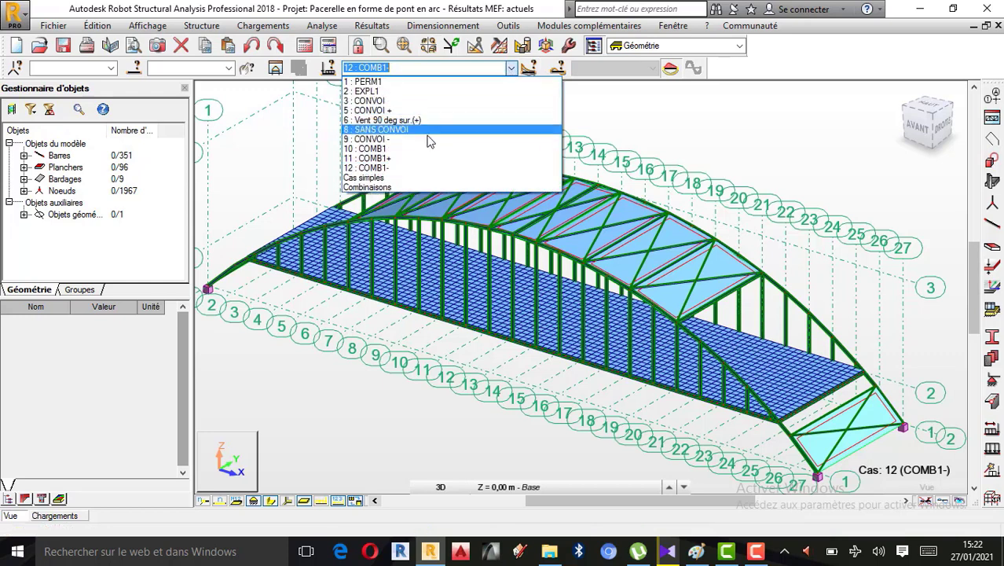
{"action": "left_click", "coordinate": [388, 157]}
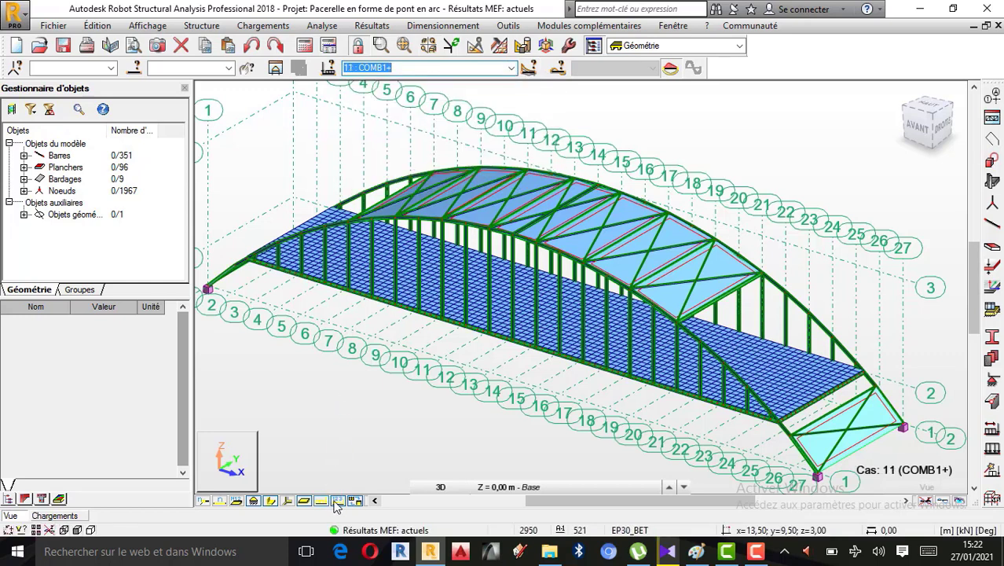
{"action": "left_click", "coordinate": [511, 67]}
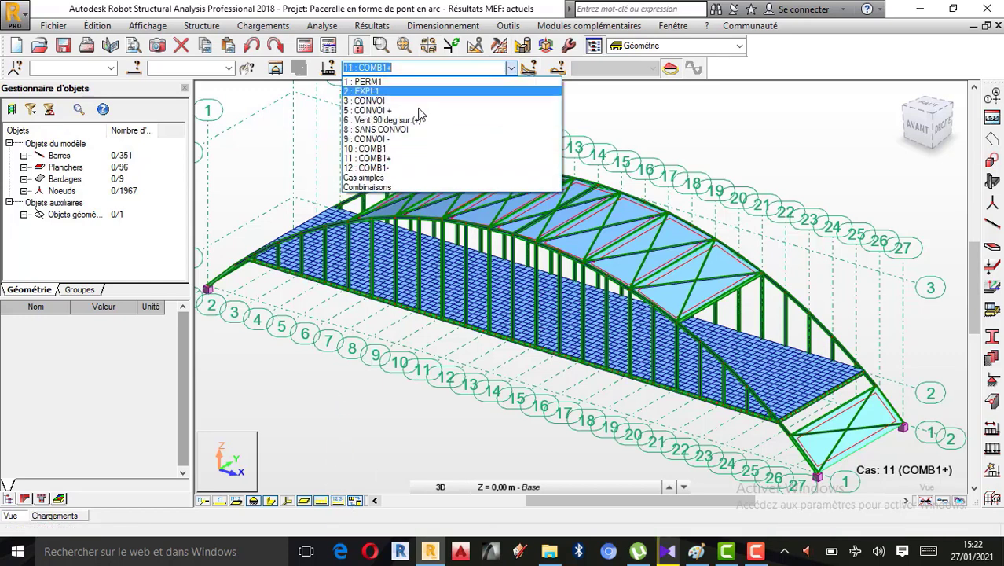
{"action": "left_click", "coordinate": [392, 111]}
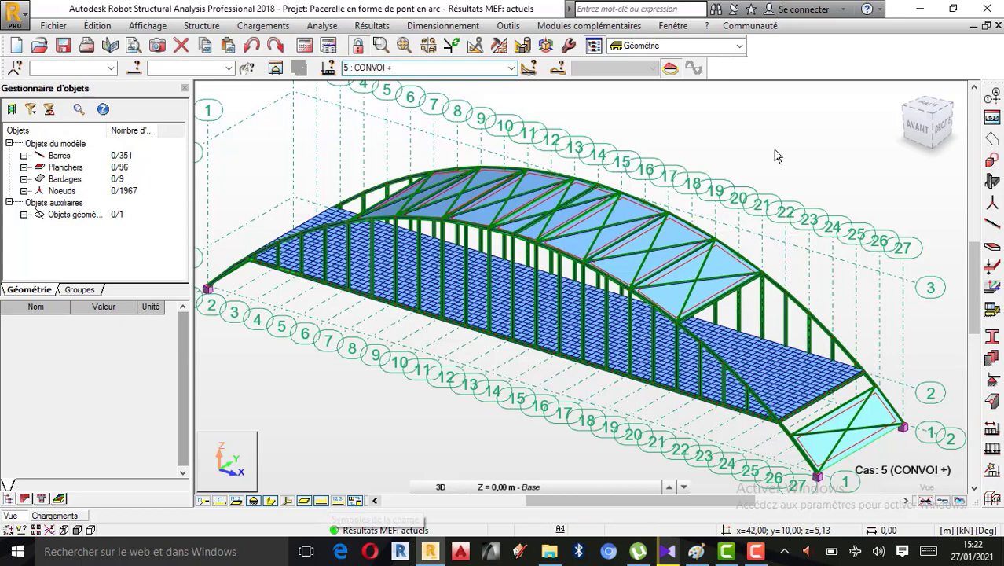
Delete all the defined load cases of the bridge model
{"action": "left_click", "coordinate": [993, 430]}
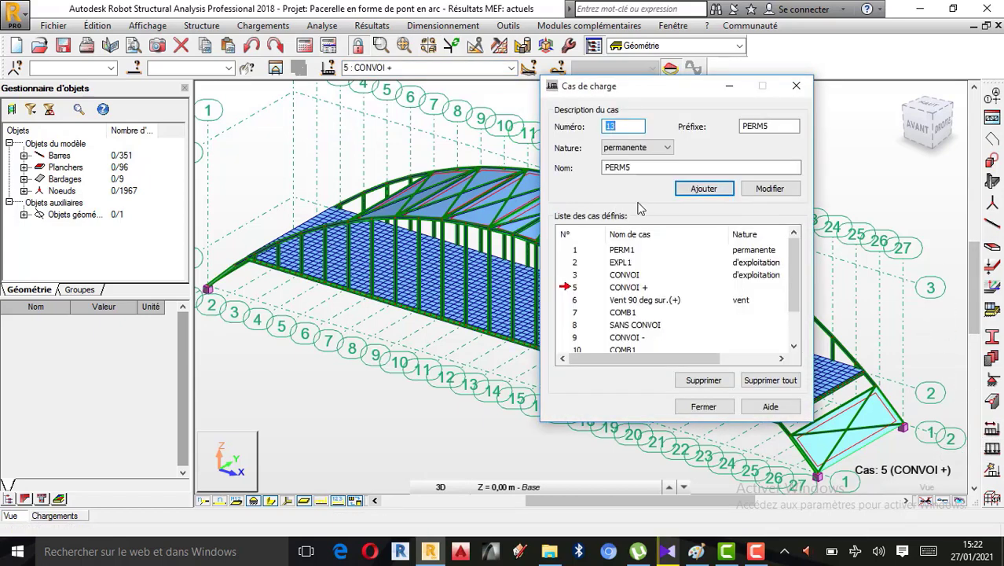
{"action": "left_click", "coordinate": [772, 380]}
{"action": "left_click", "coordinate": [566, 313]}
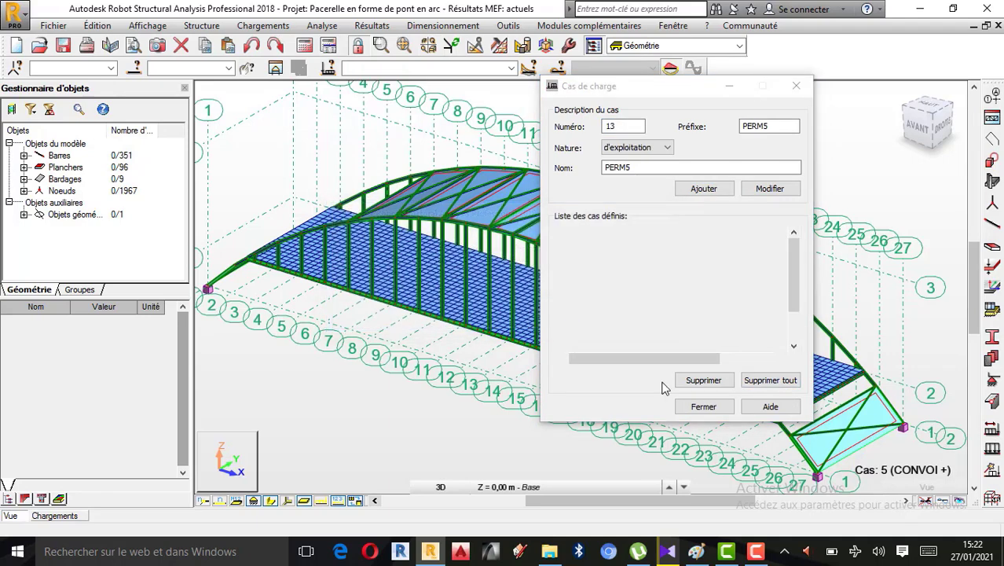
{"action": "left_click", "coordinate": [755, 551]}
{"action": "left_click", "coordinate": [929, 489]}
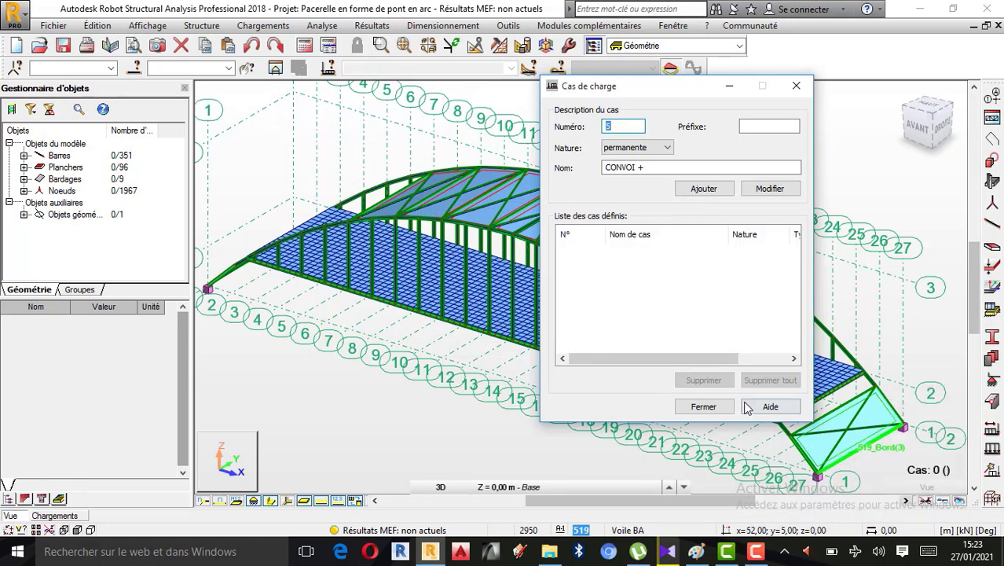
Clear the case name CONVOI + in the load case definition and close the load case dialog
{"action": "double_click", "coordinate": [655, 166]}
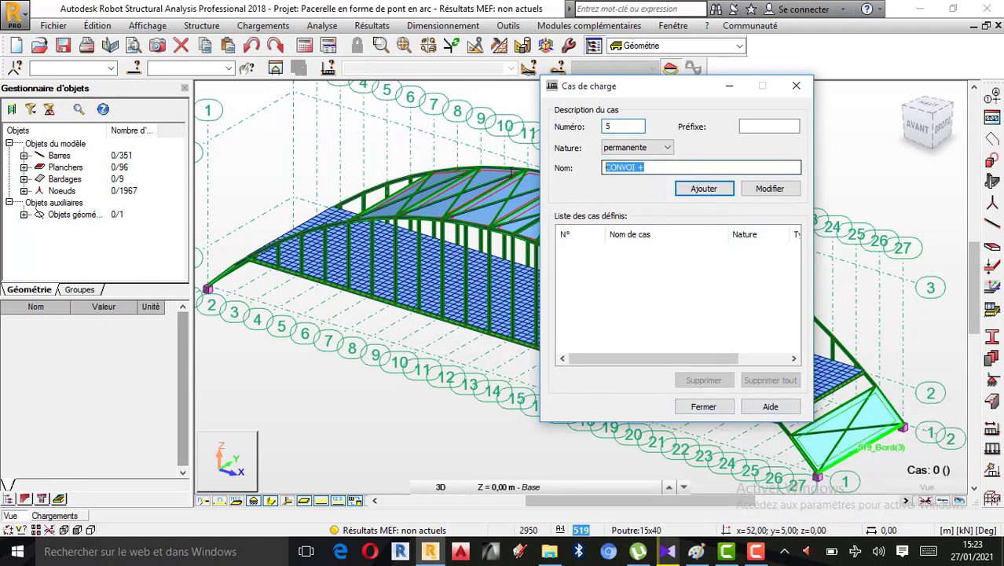
{"action": "key", "text": "BackSpace"}
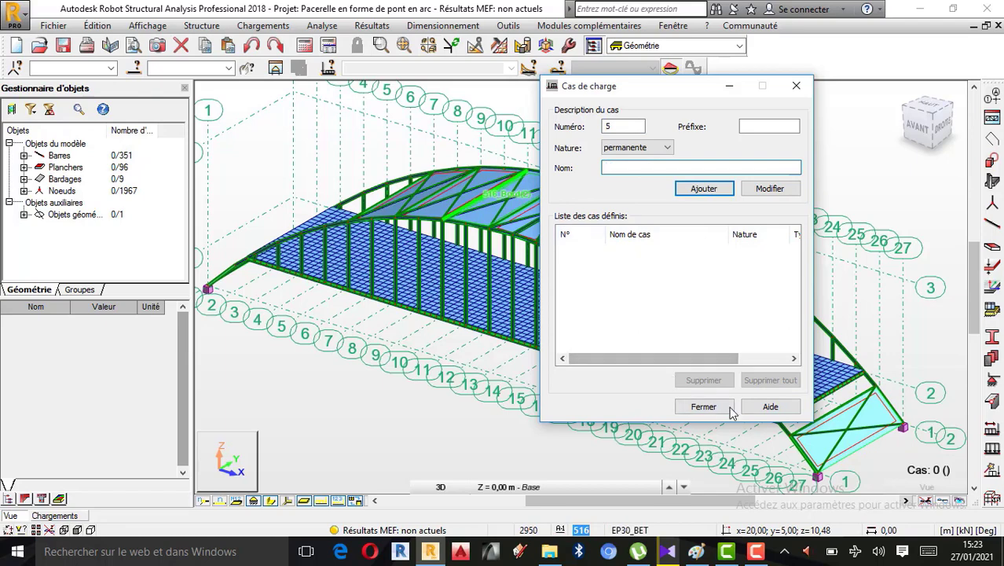
{"action": "left_click", "coordinate": [703, 406]}
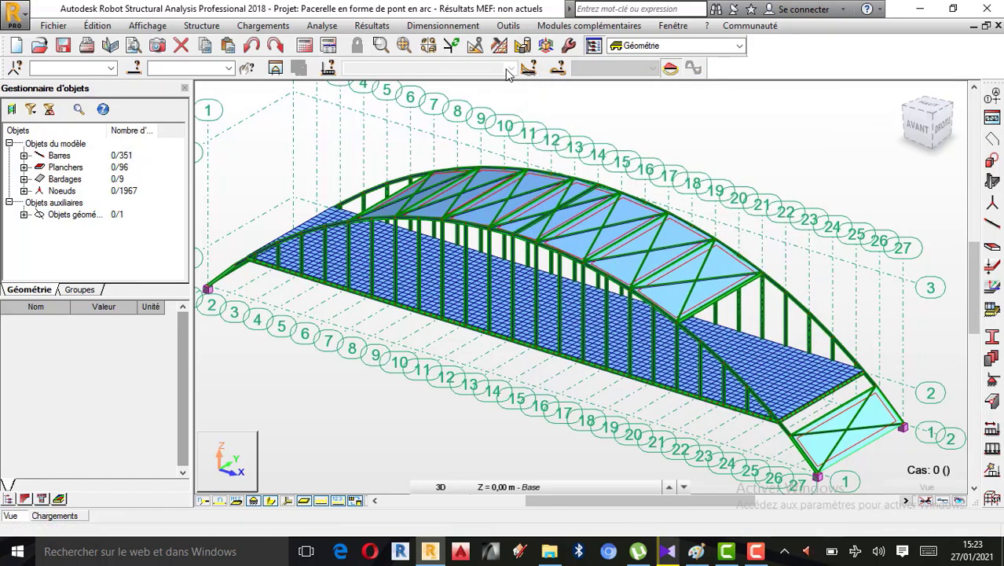
{"action": "scroll", "coordinate": [641, 214], "scroll_direction": "down", "scroll_amount": 1}
{"action": "scroll", "coordinate": [558, 250], "scroll_direction": "up", "scroll_amount": 1}
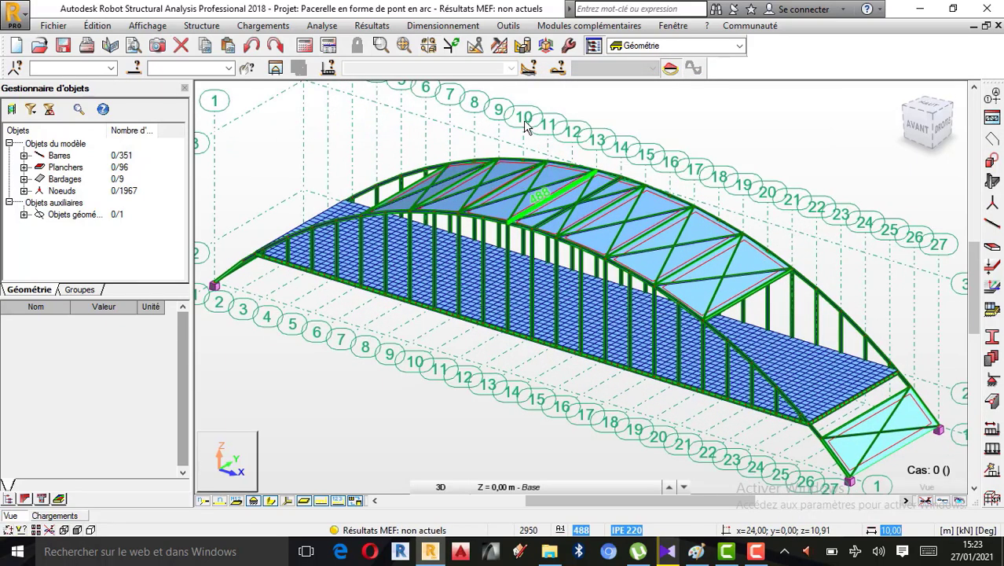
Check the loads table after the deletion of the load cases, and return to the model view
{"action": "left_click", "coordinate": [263, 26]}
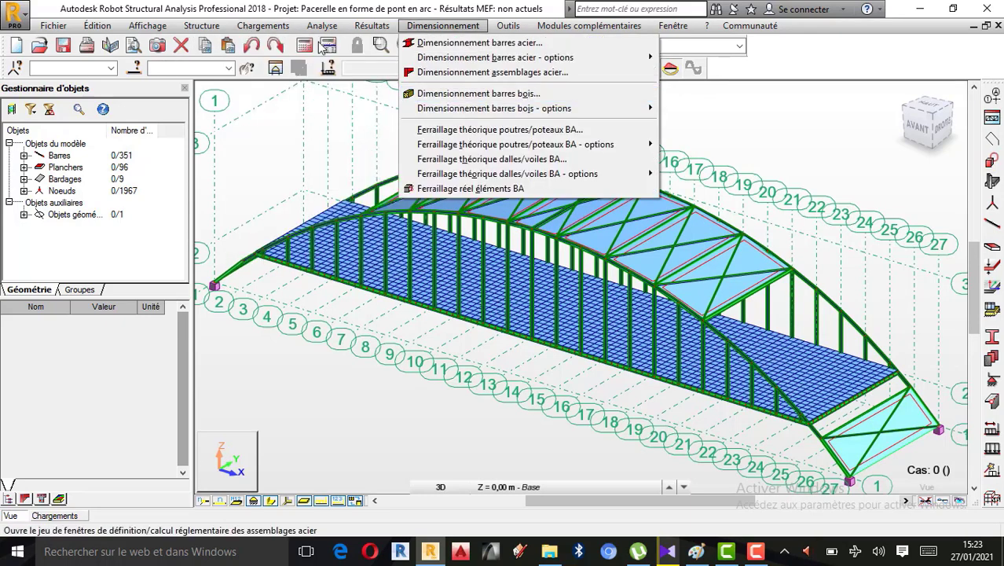
{"action": "left_click", "coordinate": [281, 107]}
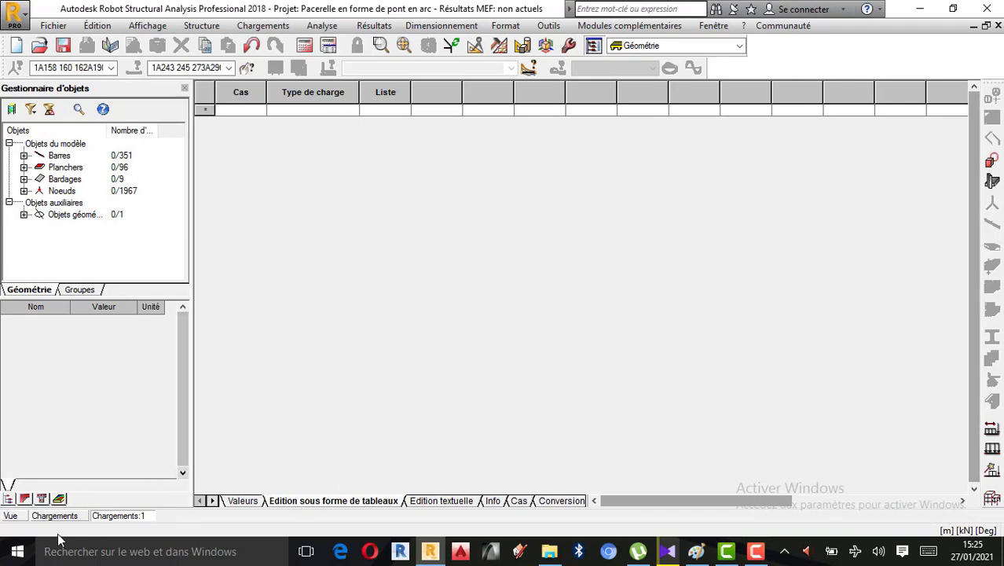
{"action": "left_click", "coordinate": [11, 516]}
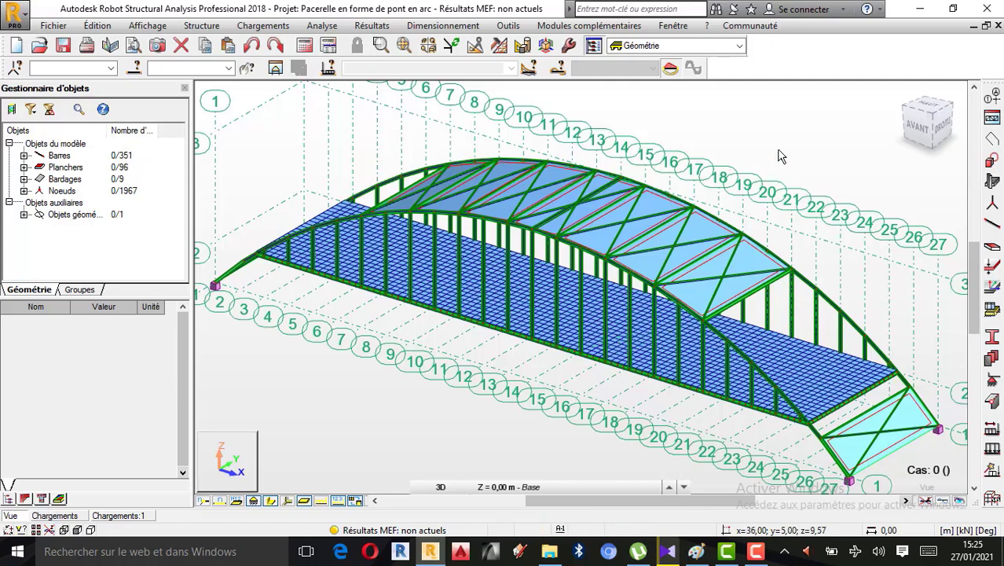
Rotate the bridge model in 3D to view it from its front and left faces
{"action": "right_click", "coordinate": [681, 150]}
{"action": "left_click", "coordinate": [719, 209]}
{"action": "left_click_drag", "start_coordinate": [646, 234], "coordinate": [558, 321]}
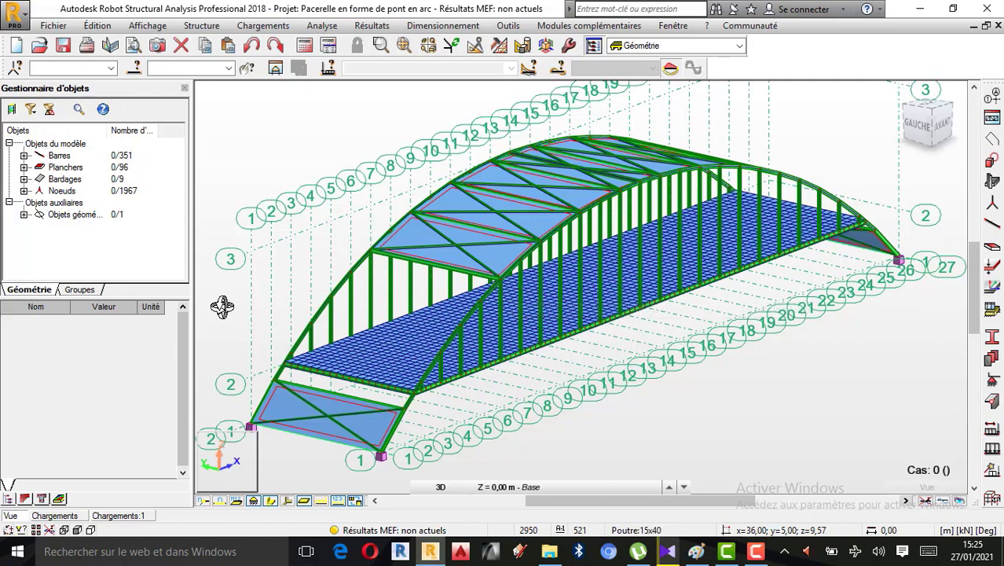
Switch to the annotated bridge sketch in Paint, set the brush colour to green and choose a brush thickness
{"action": "left_click", "coordinate": [699, 553]}
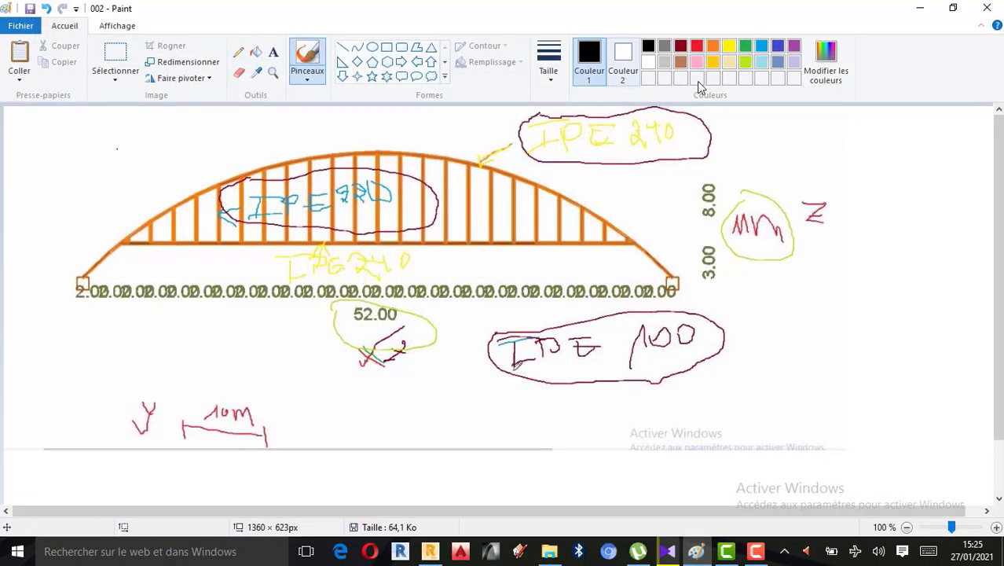
{"action": "left_click", "coordinate": [746, 46]}
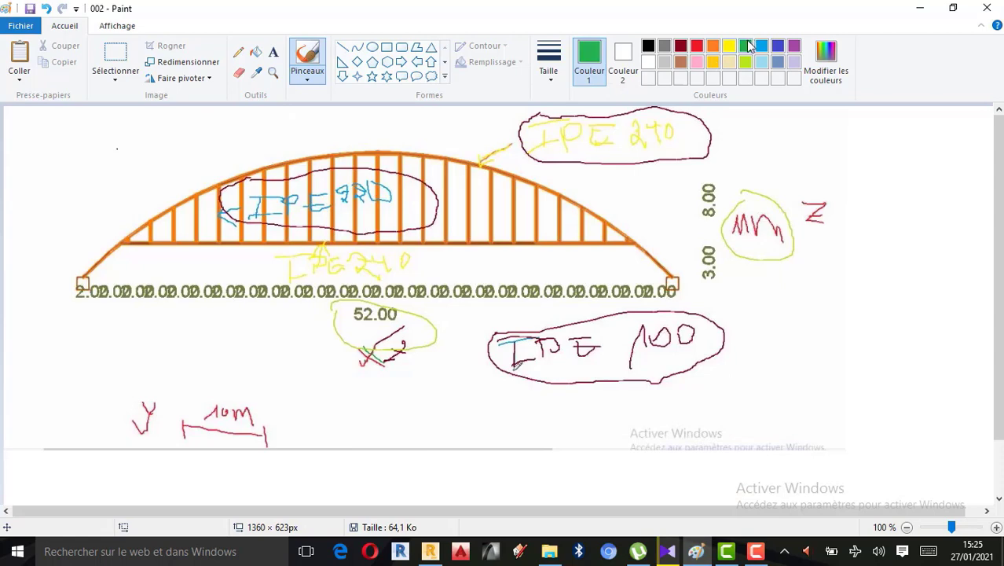
{"action": "left_click", "coordinate": [550, 67]}
{"action": "left_click", "coordinate": [573, 133]}
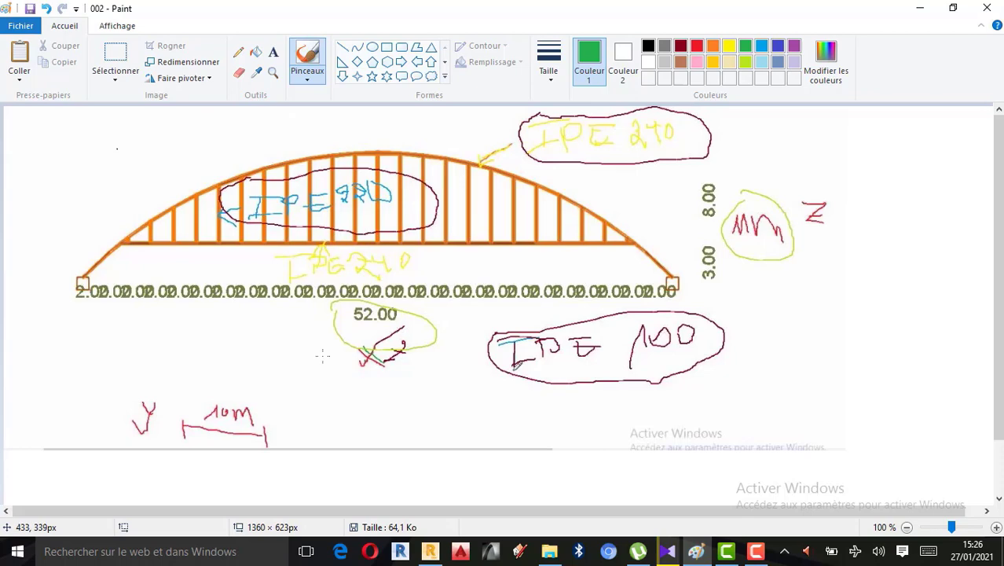
{"action": "left_click", "coordinate": [550, 67]}
{"action": "left_click", "coordinate": [572, 142]}
{"action": "left_click", "coordinate": [755, 551]}
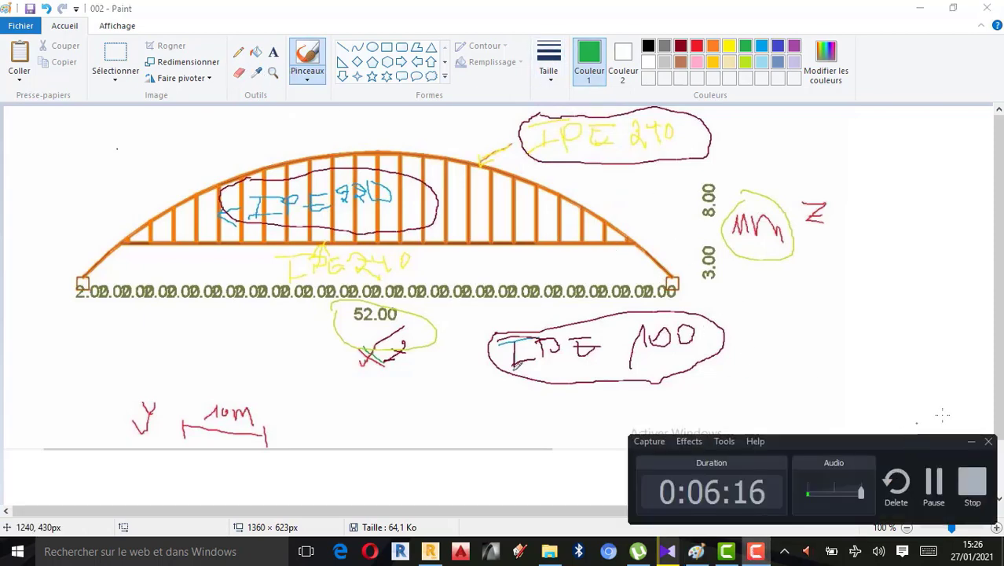
{"action": "left_click", "coordinate": [933, 481]}
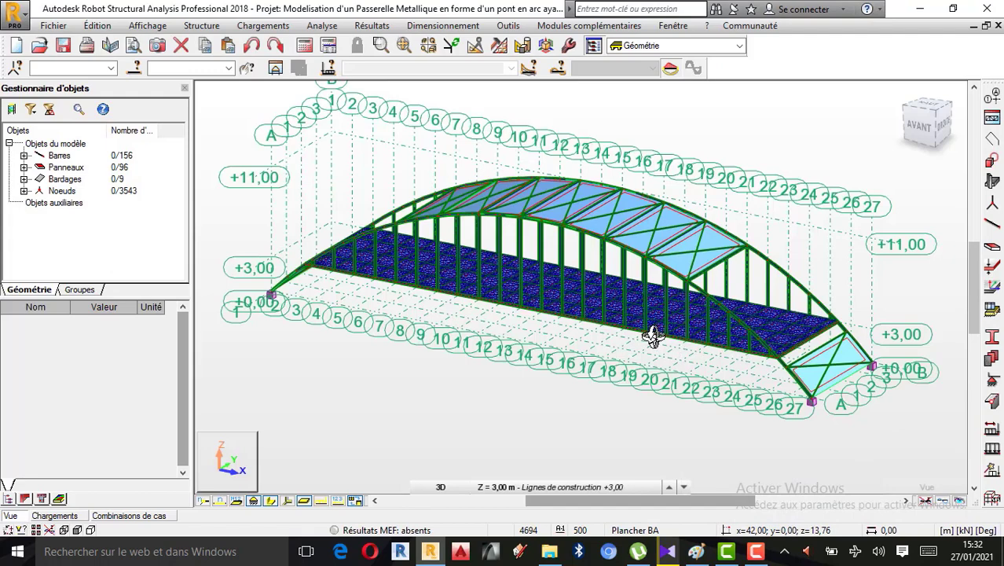
{"action": "scroll", "coordinate": [652, 336], "scroll_direction": "up", "scroll_amount": 1}
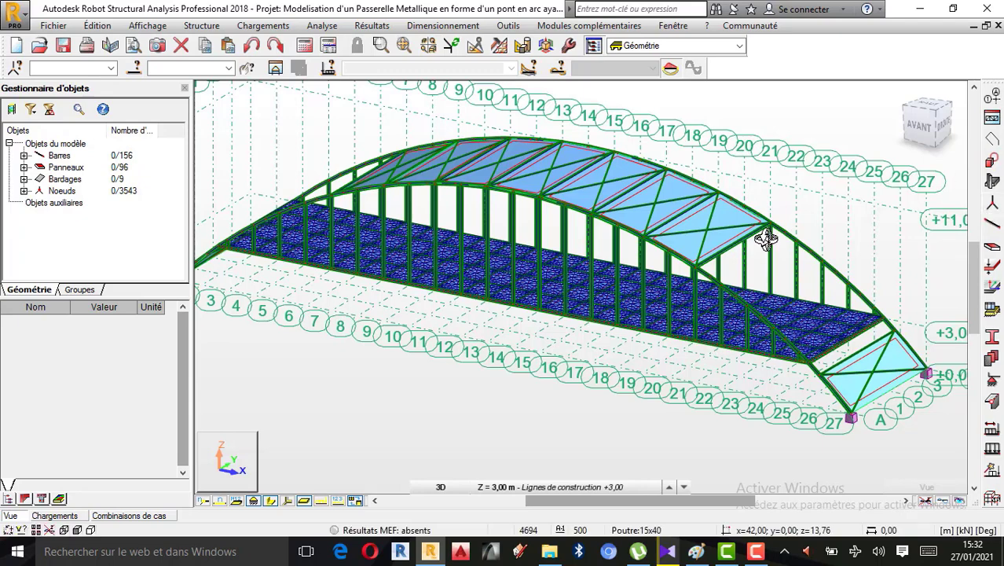
Switch to the bridge sketch in Paint and pencil in green two linked downward load arrows, with a ticked dimension line beneath them
{"action": "left_click", "coordinate": [700, 553]}
{"action": "left_click", "coordinate": [239, 54]}
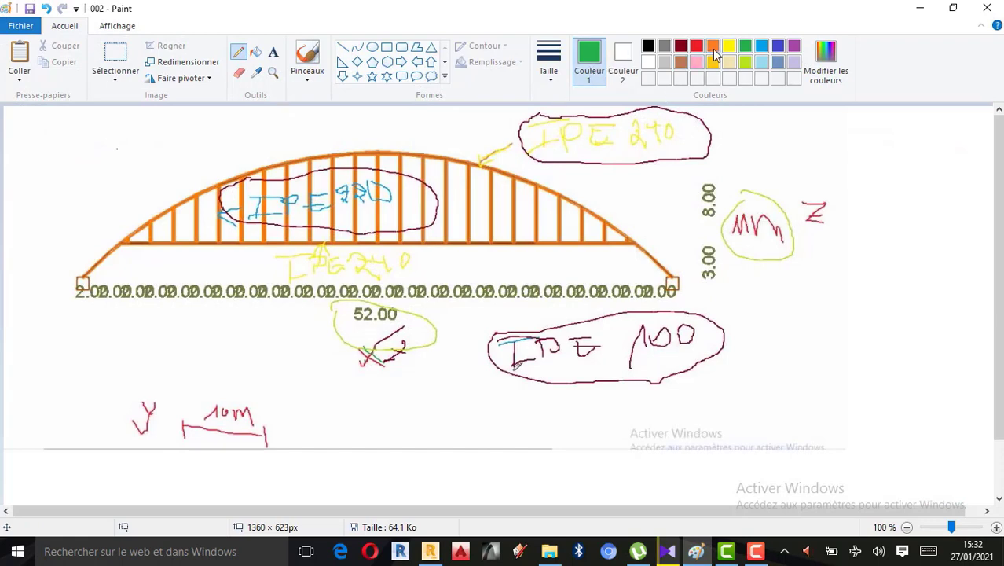
{"action": "left_click", "coordinate": [713, 48]}
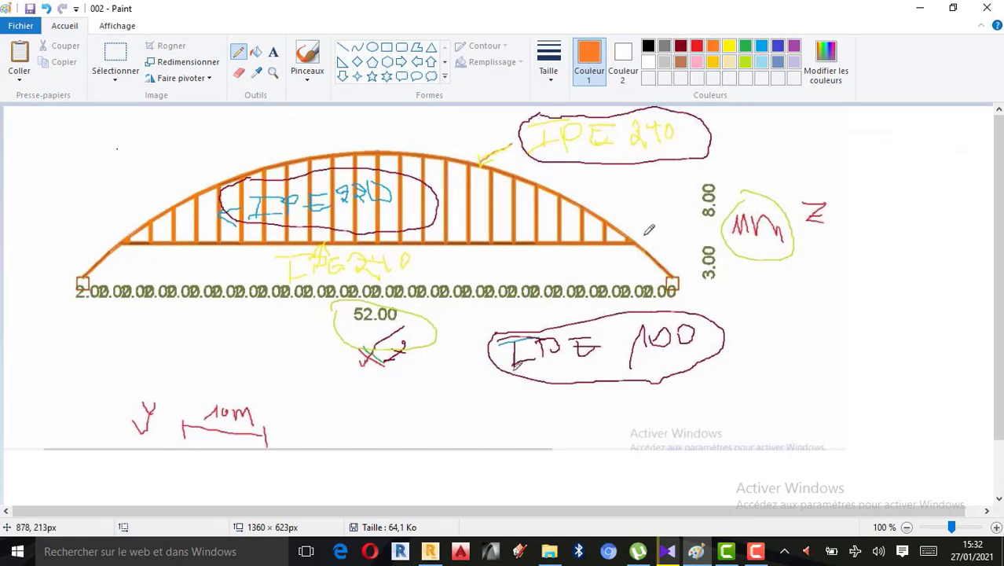
{"action": "left_click", "coordinate": [746, 48]}
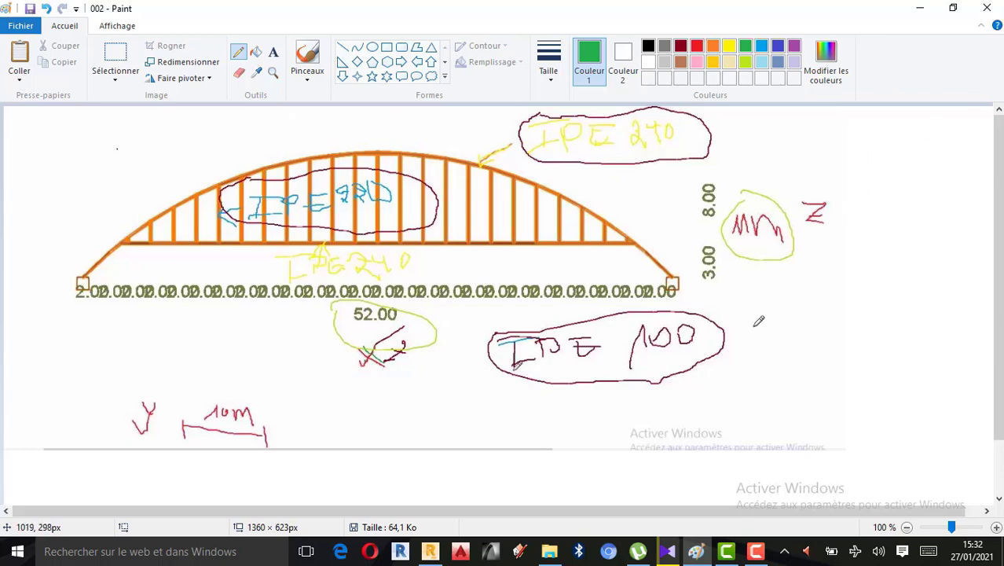
{"action": "left_click", "coordinate": [549, 63]}
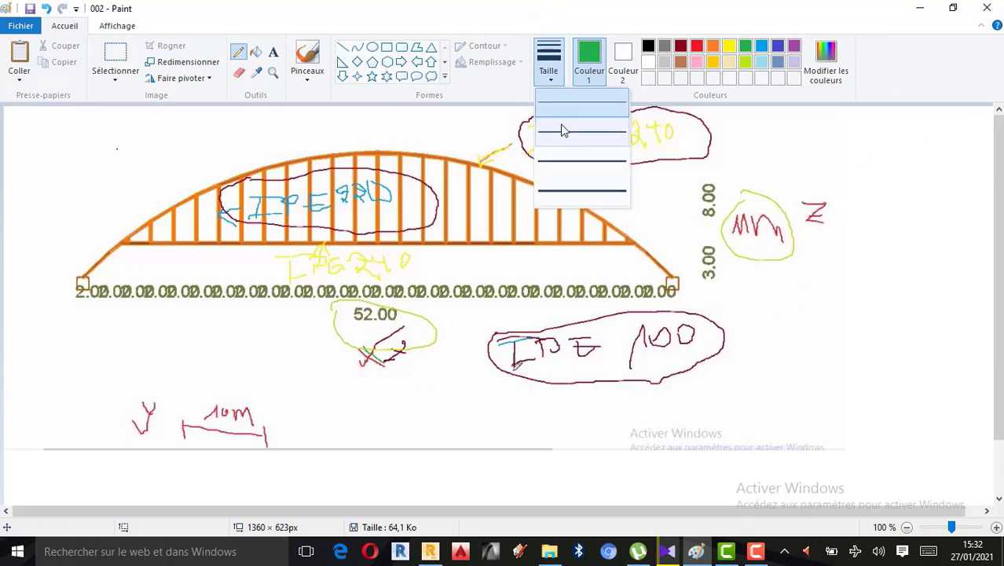
{"action": "left_click", "coordinate": [565, 130]}
{"action": "left_click_drag", "start_coordinate": [777, 285], "coordinate": [783, 327]}
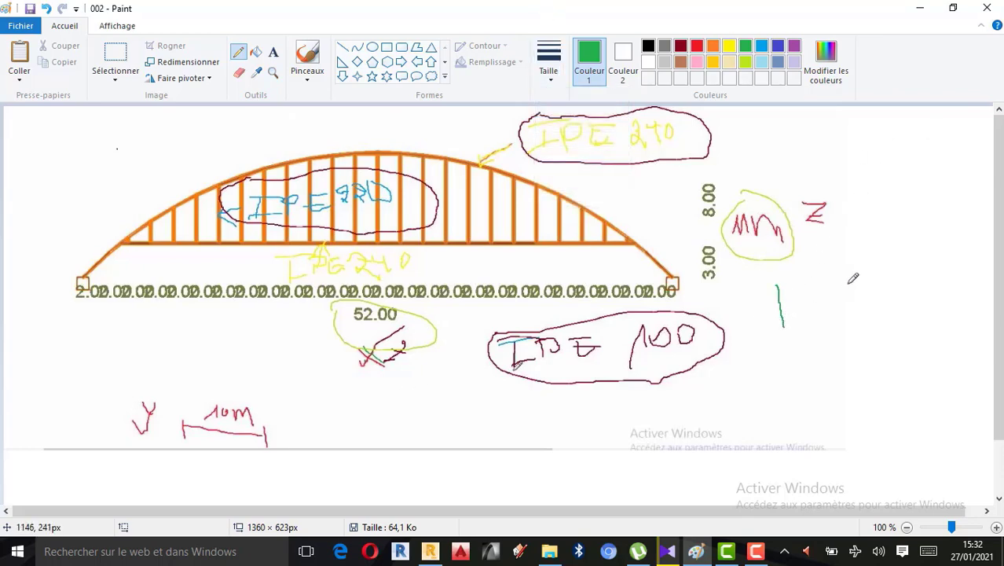
{"action": "mouse_move", "coordinate": [832, 286]}
{"action": "left_mouse_down"}
{"action": "mouse_move", "coordinate": [838, 341]}
{"action": "mouse_move", "coordinate": [794, 348]}
{"action": "mouse_move", "coordinate": [846, 349]}
{"action": "left_mouse_up"}
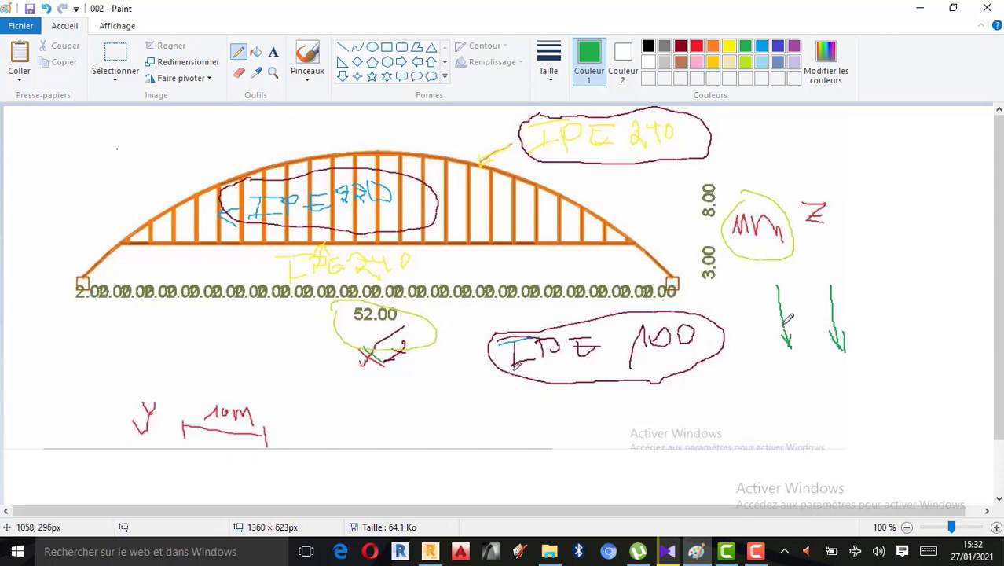
{"action": "left_click_drag", "start_coordinate": [780, 314], "coordinate": [832, 312]}
{"action": "mouse_move", "coordinate": [792, 368]}
{"action": "left_mouse_down"}
{"action": "mouse_move", "coordinate": [792, 400]}
{"action": "mouse_move", "coordinate": [875, 409]}
{"action": "mouse_move", "coordinate": [862, 438]}
{"action": "left_mouse_up"}
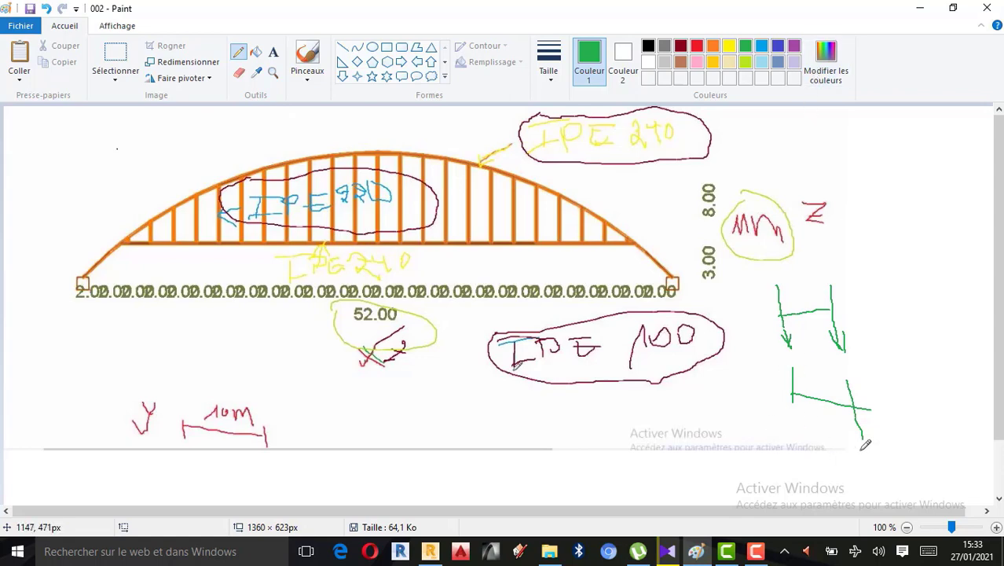
{"action": "left_click_drag", "start_coordinate": [825, 381], "coordinate": [822, 407]}
Label the load sketch in purple with 2,5 for each half spacing, 5 m overall and 4T on each arrow
{"action": "left_click", "coordinate": [792, 44]}
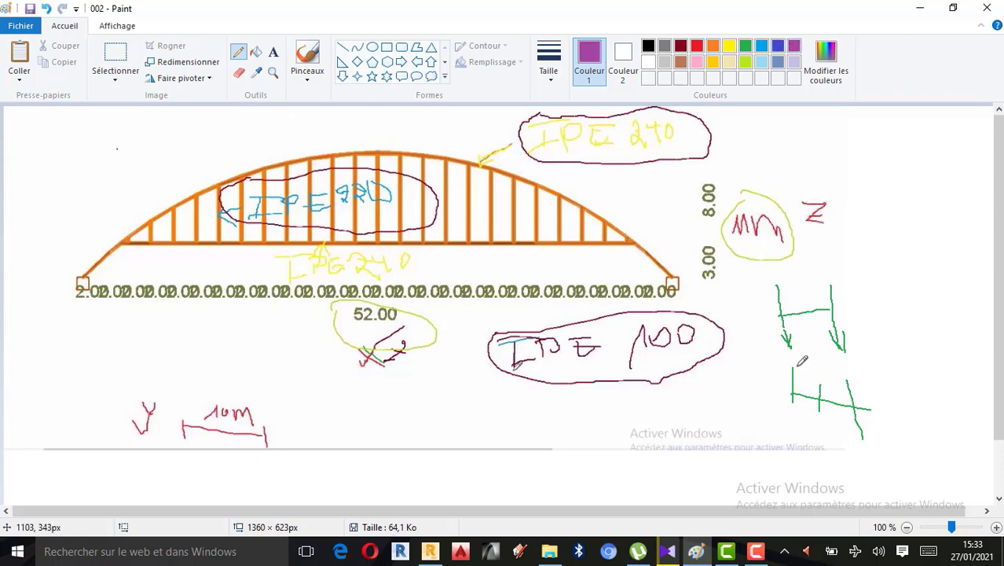
{"action": "mouse_move", "coordinate": [800, 382]}
{"action": "left_mouse_down"}
{"action": "mouse_move", "coordinate": [793, 400]}
{"action": "mouse_move", "coordinate": [814, 405]}
{"action": "left_mouse_up"}
{"action": "mouse_move", "coordinate": [809, 363]}
{"action": "left_mouse_down"}
{"action": "mouse_move", "coordinate": [795, 363]}
{"action": "mouse_move", "coordinate": [811, 382]}
{"action": "mouse_move", "coordinate": [822, 363]}
{"action": "mouse_move", "coordinate": [839, 393]}
{"action": "mouse_move", "coordinate": [877, 383]}
{"action": "left_mouse_up"}
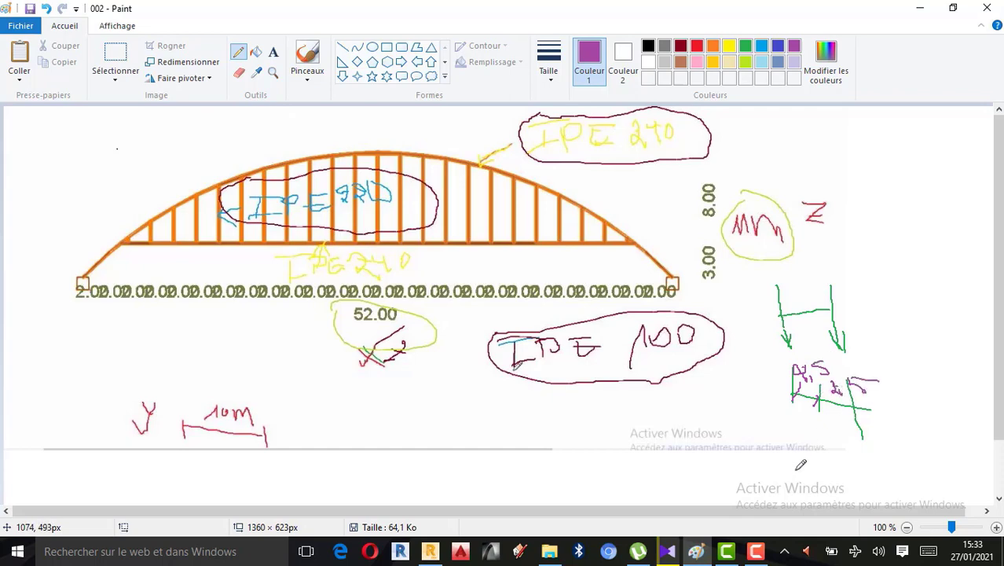
{"action": "mouse_move", "coordinate": [786, 439]}
{"action": "left_mouse_down"}
{"action": "mouse_move", "coordinate": [846, 436]}
{"action": "mouse_move", "coordinate": [864, 461]}
{"action": "mouse_move", "coordinate": [787, 454]}
{"action": "mouse_move", "coordinate": [824, 415]}
{"action": "mouse_move", "coordinate": [837, 434]}
{"action": "mouse_move", "coordinate": [855, 435]}
{"action": "left_mouse_up"}
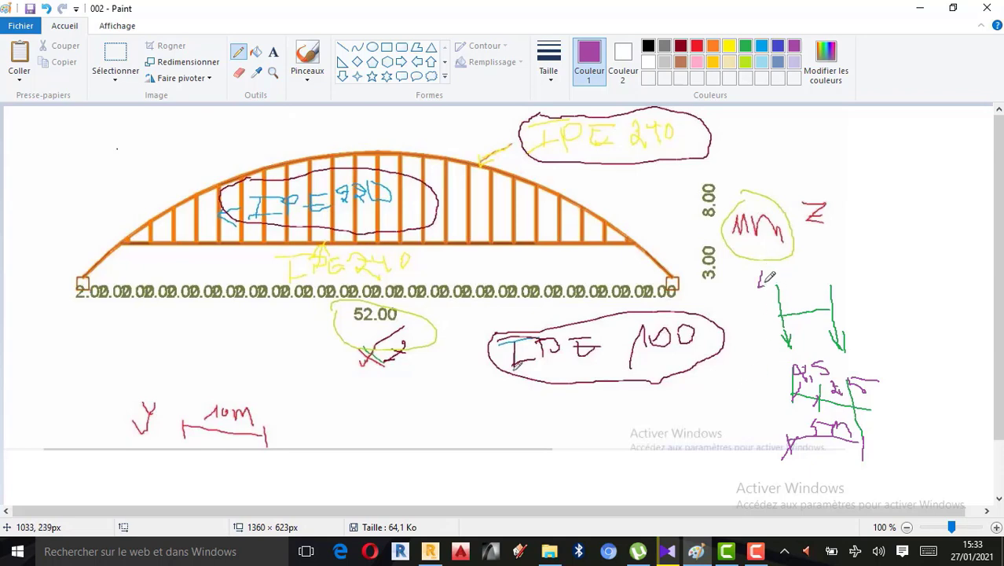
{"action": "mouse_move", "coordinate": [770, 277]}
{"action": "left_mouse_down"}
{"action": "mouse_move", "coordinate": [772, 285]}
{"action": "mouse_move", "coordinate": [778, 271]}
{"action": "mouse_move", "coordinate": [770, 282]}
{"action": "mouse_move", "coordinate": [844, 277]}
{"action": "mouse_move", "coordinate": [838, 292]}
{"action": "mouse_move", "coordinate": [861, 266]}
{"action": "left_mouse_up"}
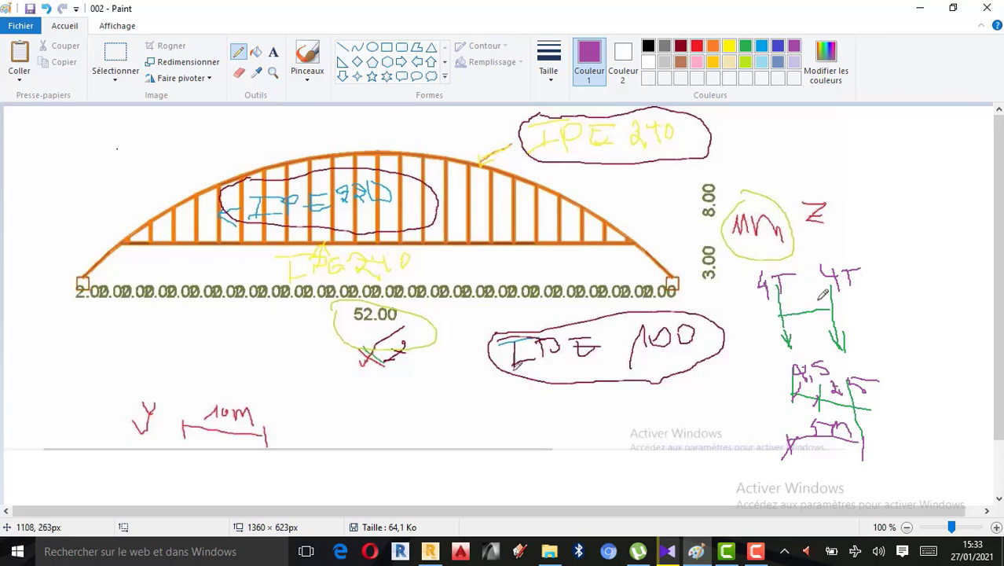
Circle the two 4T load arrows in yellow and label them R1 and R2
{"action": "left_click", "coordinate": [766, 48]}
{"action": "left_click", "coordinate": [730, 46]}
{"action": "mouse_move", "coordinate": [763, 266]}
{"action": "left_mouse_down"}
{"action": "mouse_move", "coordinate": [761, 308]}
{"action": "mouse_move", "coordinate": [814, 322]}
{"action": "mouse_move", "coordinate": [798, 258]}
{"action": "mouse_move", "coordinate": [768, 266]}
{"action": "left_mouse_up"}
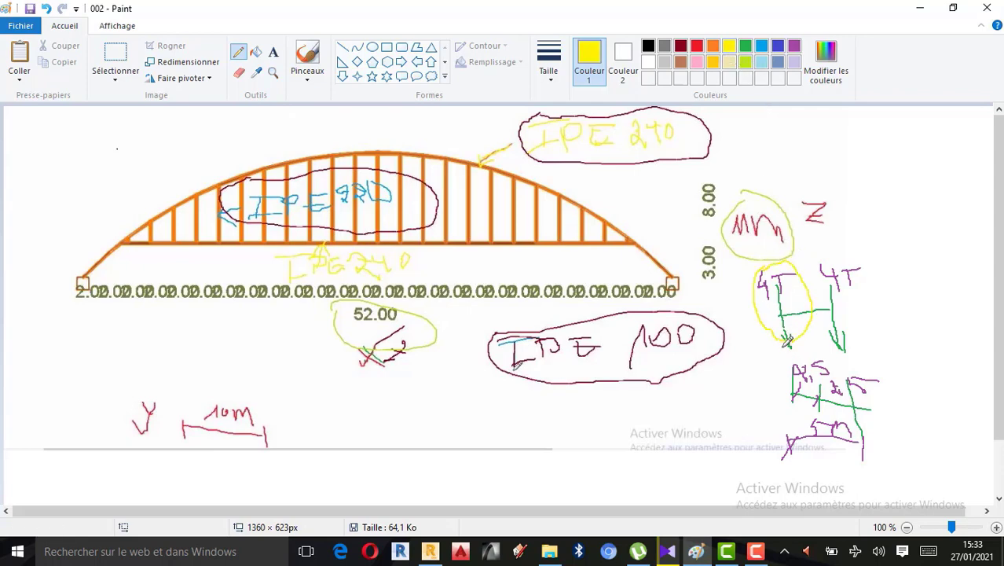
{"action": "left_click_drag", "start_coordinate": [737, 355], "coordinate": [759, 379]}
{"action": "mouse_move", "coordinate": [832, 256]}
{"action": "left_mouse_down"}
{"action": "mouse_move", "coordinate": [841, 334]}
{"action": "mouse_move", "coordinate": [858, 263]}
{"action": "mouse_move", "coordinate": [835, 253]}
{"action": "left_mouse_up"}
{"action": "mouse_move", "coordinate": [886, 312]}
{"action": "left_mouse_down"}
{"action": "mouse_move", "coordinate": [885, 343]}
{"action": "mouse_move", "coordinate": [902, 314]}
{"action": "mouse_move", "coordinate": [896, 330]}
{"action": "mouse_move", "coordinate": [917, 352]}
{"action": "left_mouse_up"}
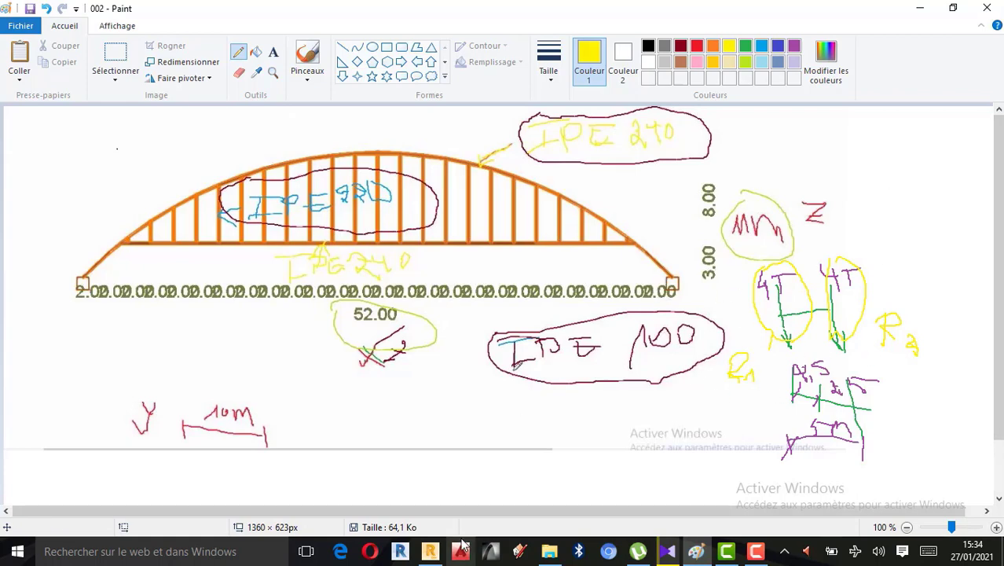
Switch back to the bridge model in Robot Structural Analysis and leave the 3D rotation mode
{"action": "left_click", "coordinate": [430, 551]}
{"action": "scroll", "coordinate": [668, 314], "scroll_direction": "up", "scroll_amount": 3}
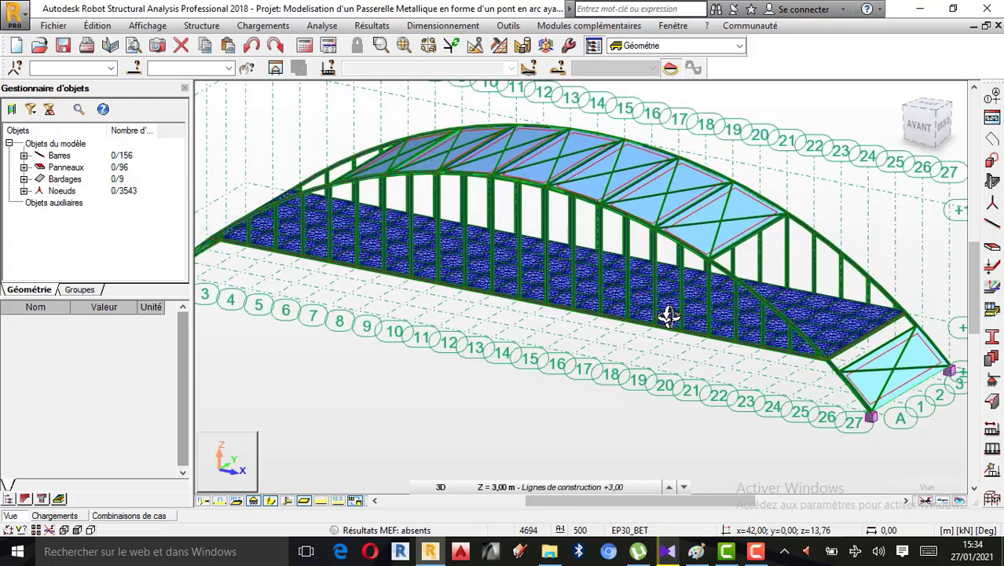
{"action": "scroll", "coordinate": [723, 308], "scroll_direction": "up", "scroll_amount": 1}
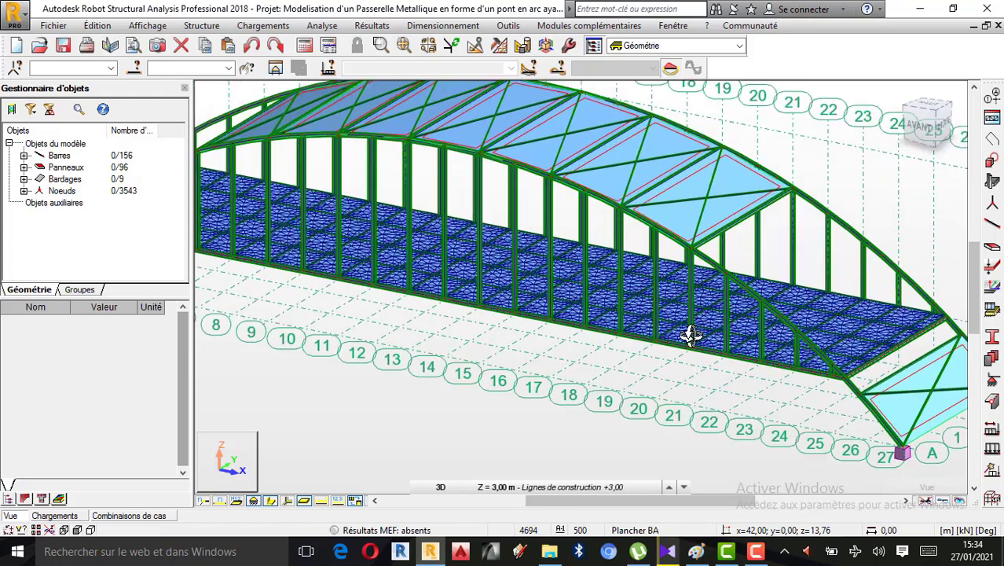
{"action": "scroll", "coordinate": [542, 341], "scroll_direction": "down", "scroll_amount": 4}
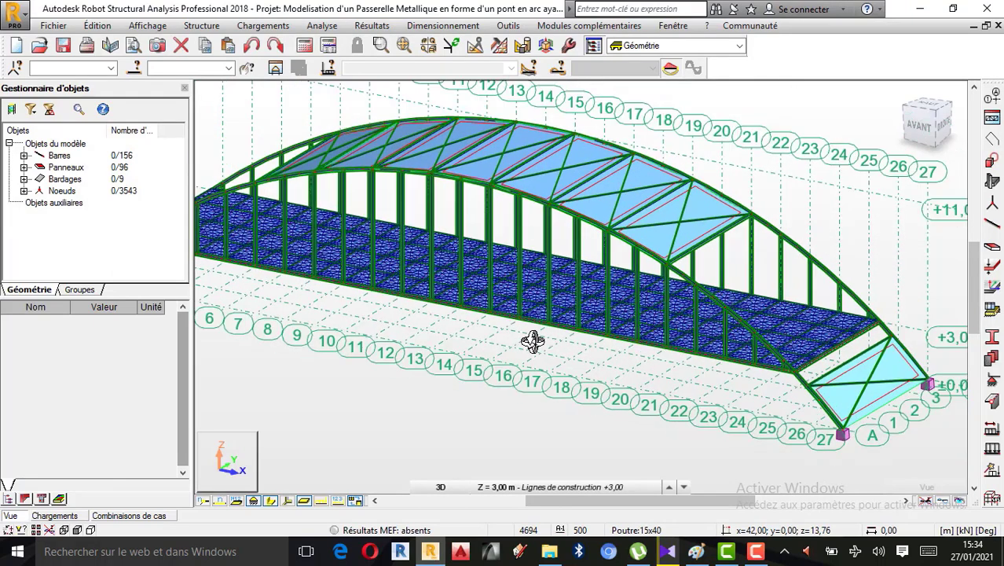
{"action": "right_click", "coordinate": [524, 344]}
{"action": "left_click", "coordinate": [477, 140]}
{"action": "scroll", "coordinate": [665, 356], "scroll_direction": "down", "scroll_amount": 2}
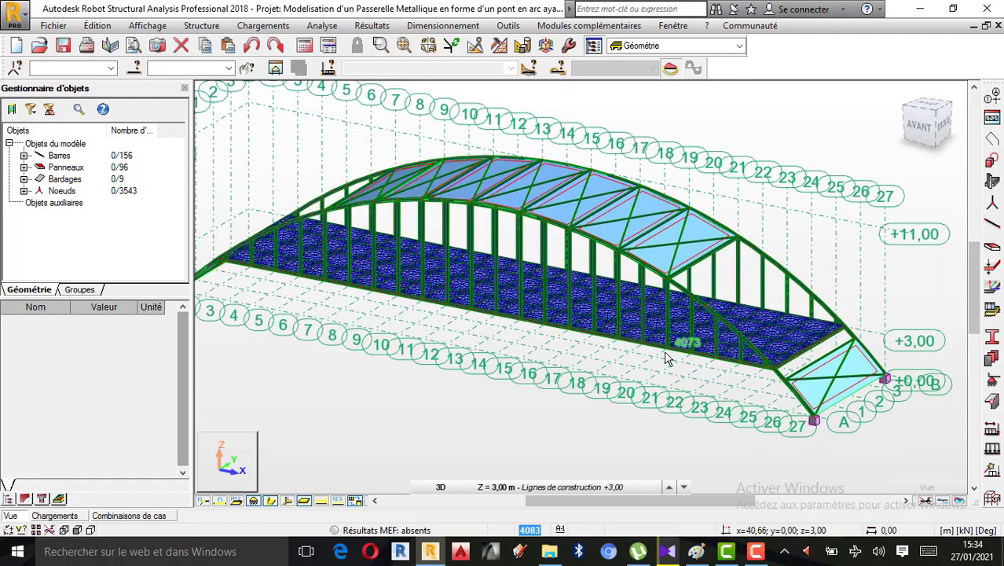
{"action": "scroll", "coordinate": [442, 334], "scroll_direction": "up", "scroll_amount": 1}
Turn off the panel thickness display (Epaisseur des panneaux) in the display attributes and apply it to the view
{"action": "left_click", "coordinate": [148, 25]}
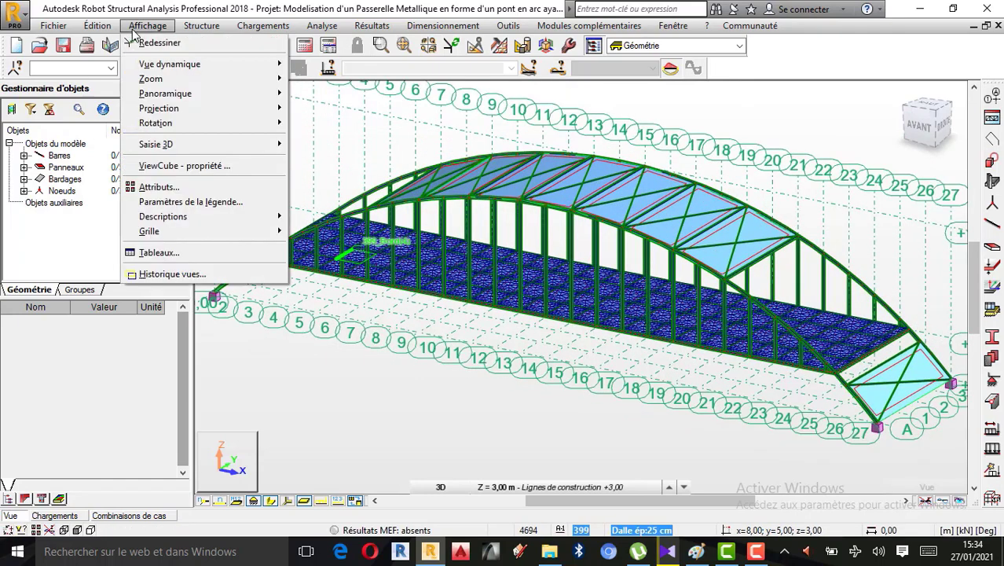
{"action": "left_click", "coordinate": [159, 187]}
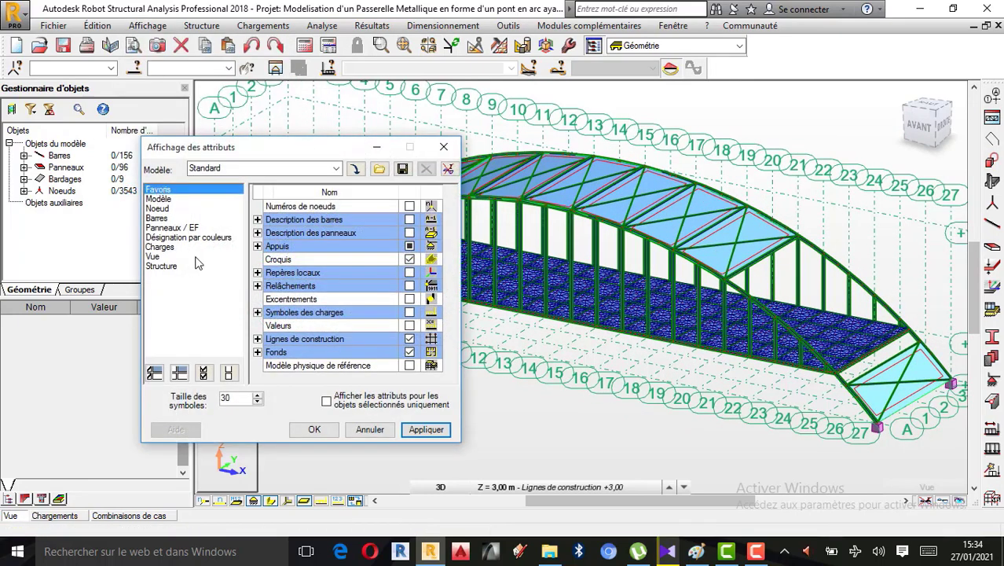
{"action": "left_click", "coordinate": [192, 227]}
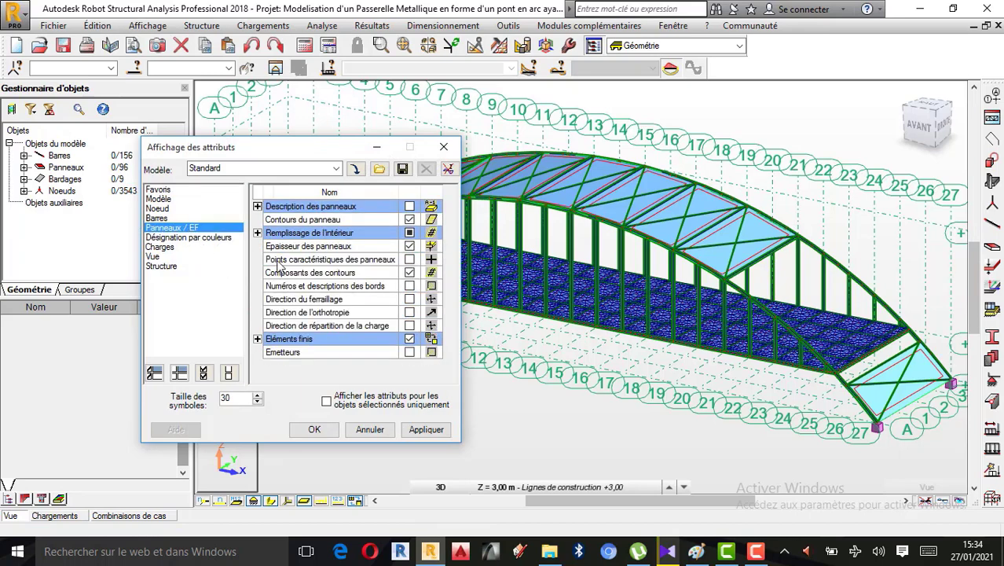
{"action": "left_click", "coordinate": [409, 246]}
{"action": "left_click", "coordinate": [425, 430]}
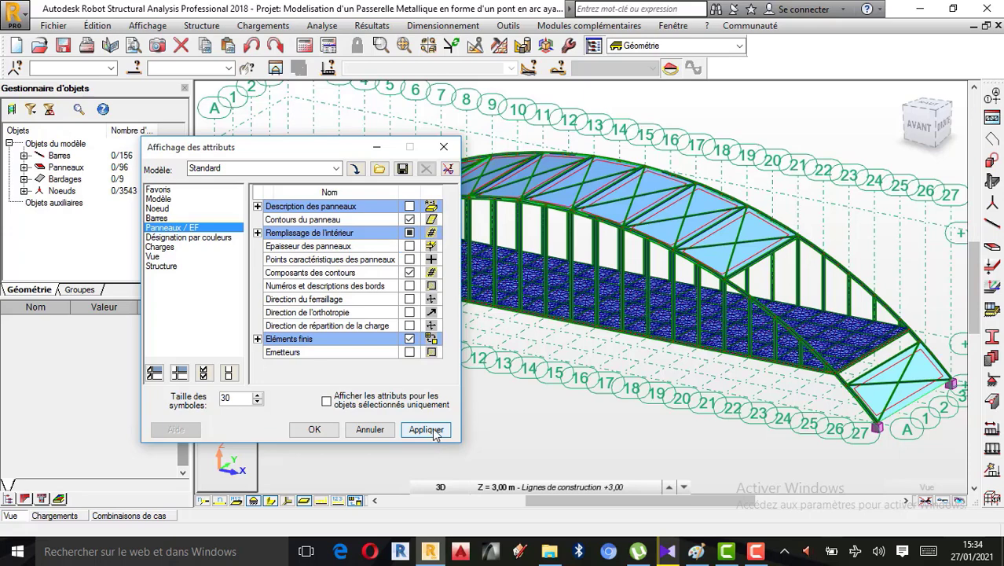
{"action": "scroll", "coordinate": [766, 339], "scroll_direction": "up", "scroll_amount": 2}
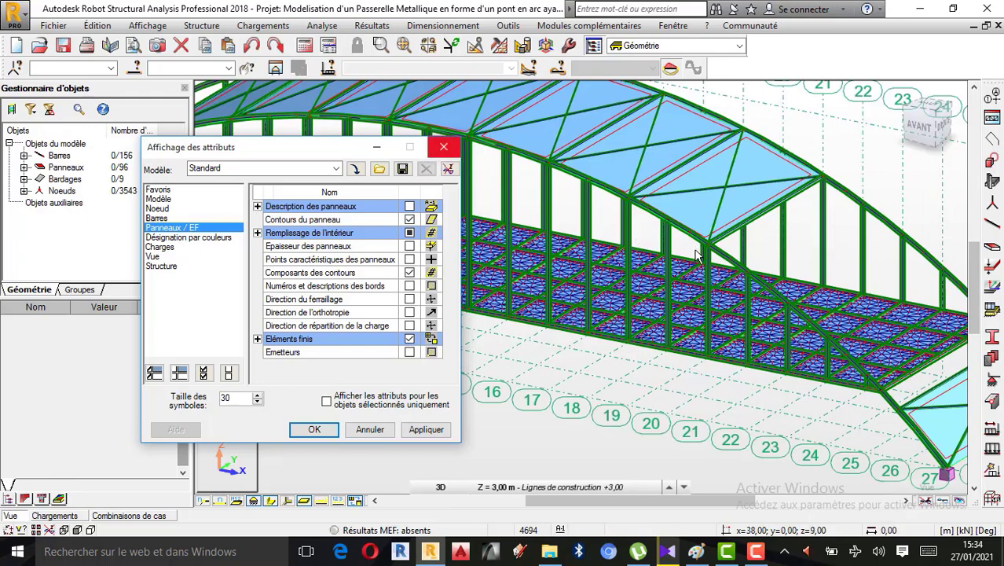
Turn on the colour legend for bar sections (Profilés - légende par couleurs), apply it and close the display attributes
{"action": "left_click", "coordinate": [222, 239]}
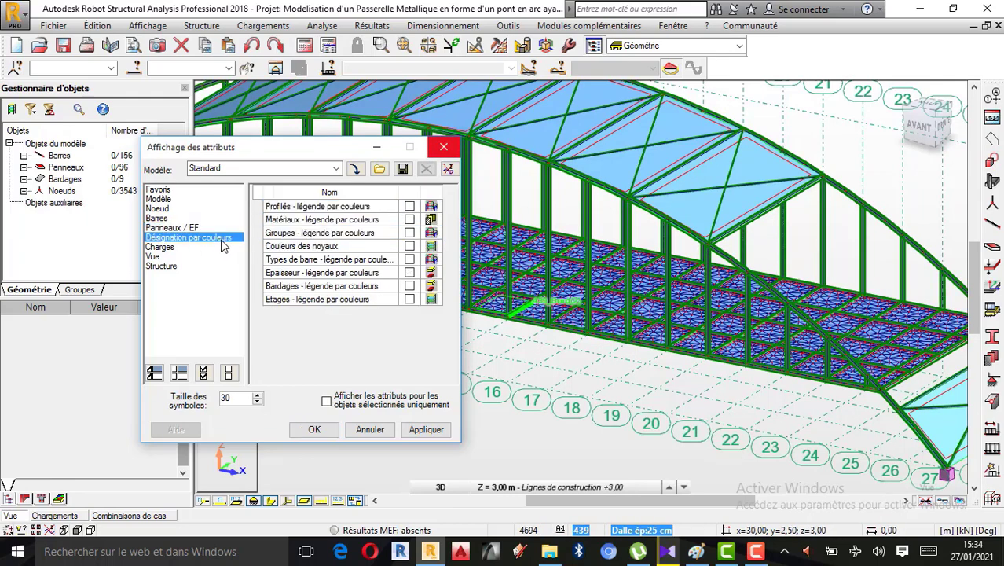
{"action": "left_click", "coordinate": [409, 206]}
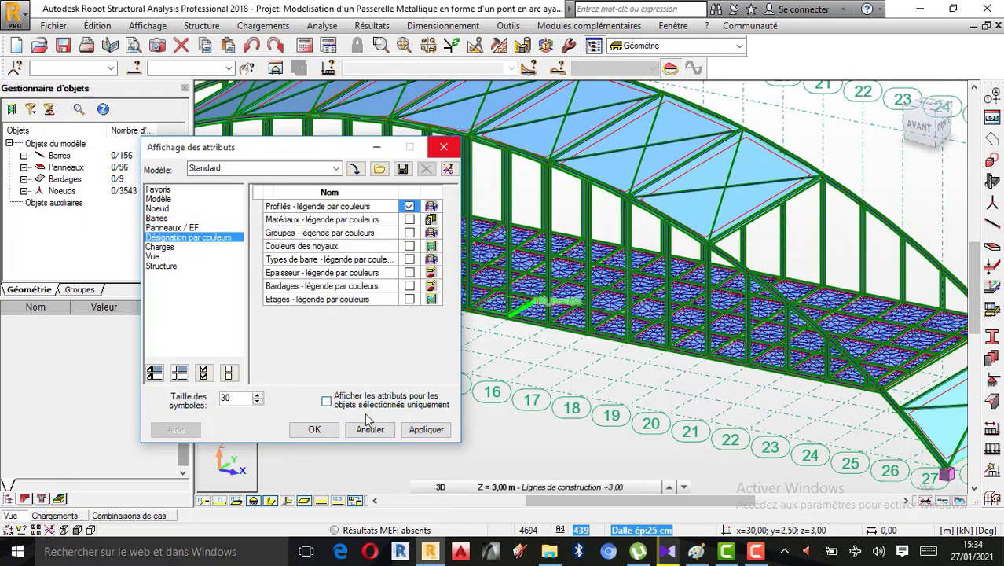
{"action": "left_click", "coordinate": [426, 430]}
{"action": "scroll", "coordinate": [668, 313], "scroll_direction": "down", "scroll_amount": 4}
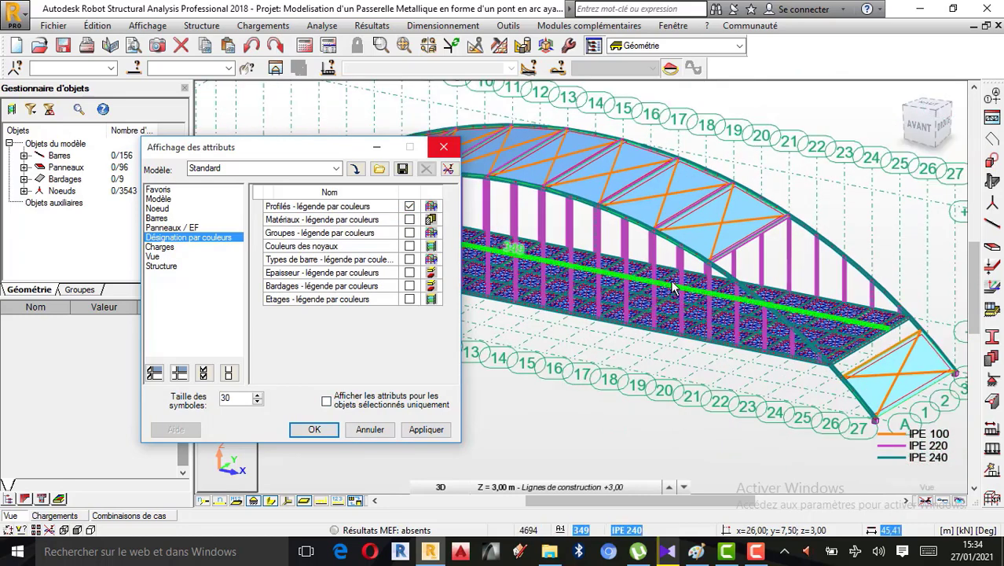
{"action": "scroll", "coordinate": [667, 313], "scroll_direction": "up", "scroll_amount": 2}
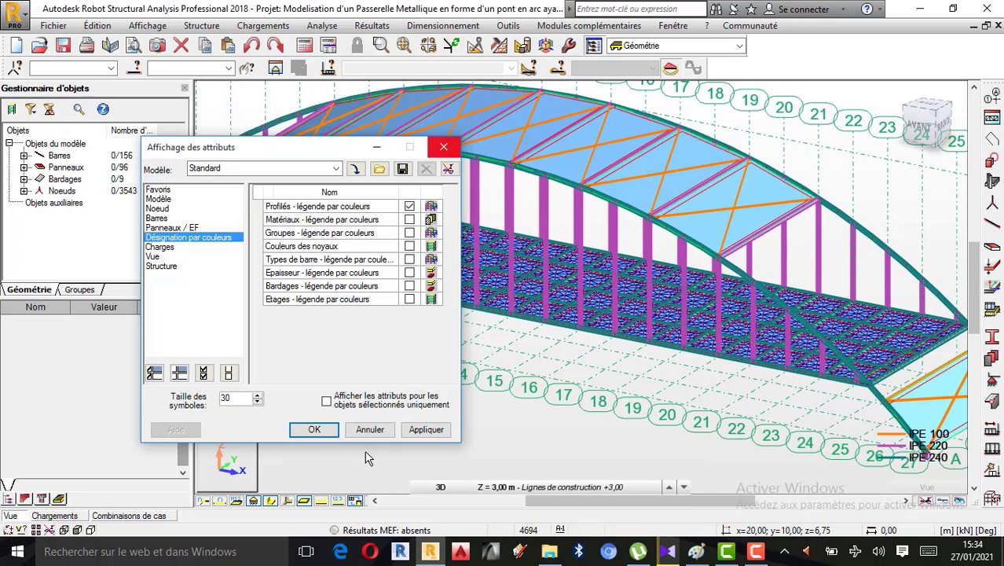
{"action": "left_click", "coordinate": [444, 152]}
{"action": "scroll", "coordinate": [616, 301], "scroll_direction": "down", "scroll_amount": 3}
{"action": "scroll", "coordinate": [681, 277], "scroll_direction": "up", "scroll_amount": 1}
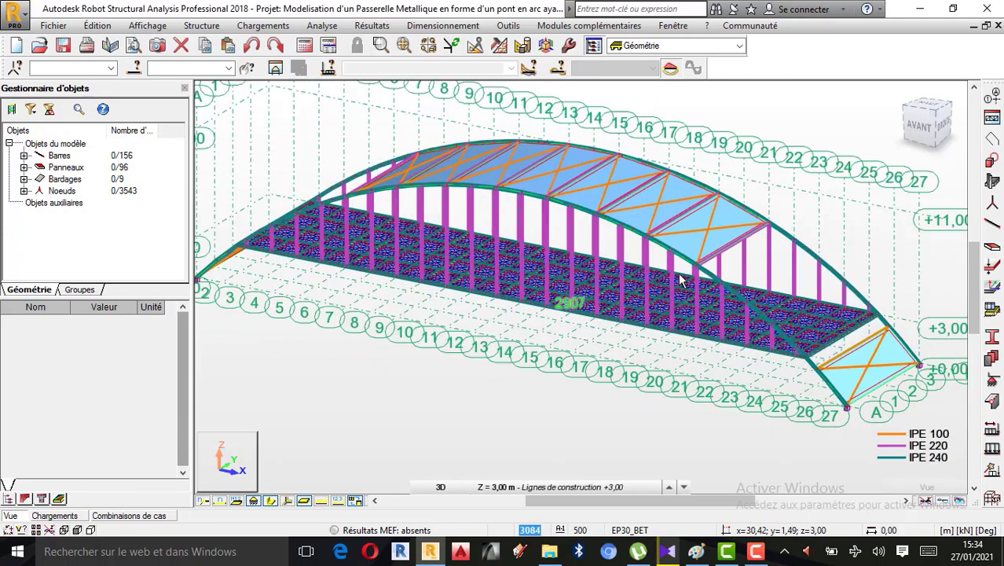
{"action": "scroll", "coordinate": [680, 279], "scroll_direction": "down", "scroll_amount": 1}
{"action": "scroll", "coordinate": [707, 287], "scroll_direction": "up", "scroll_amount": 1}
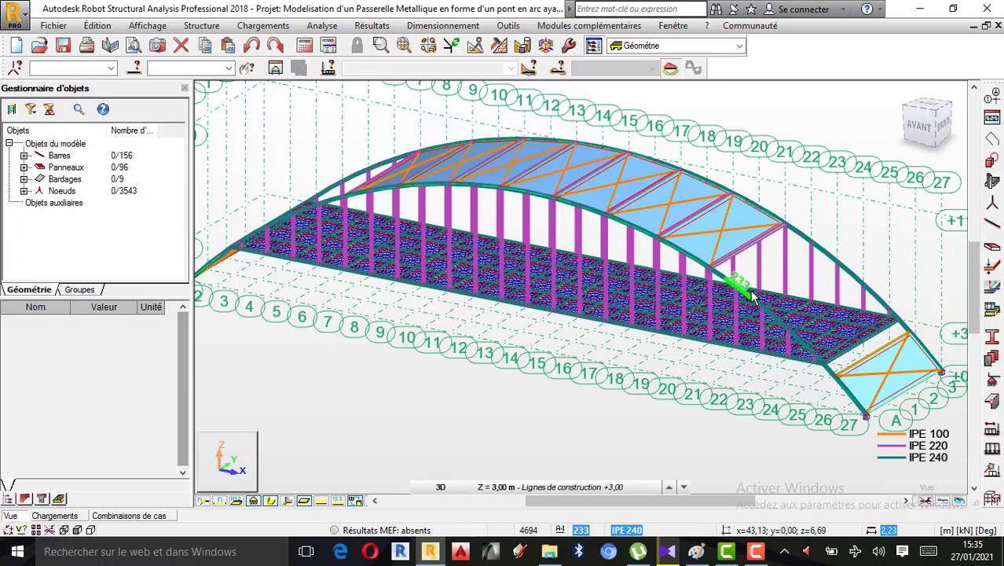
Open the moving loads definition (Charges roulantes), and switch to the annotated load sketch in Paint
{"action": "left_click", "coordinate": [277, 27]}
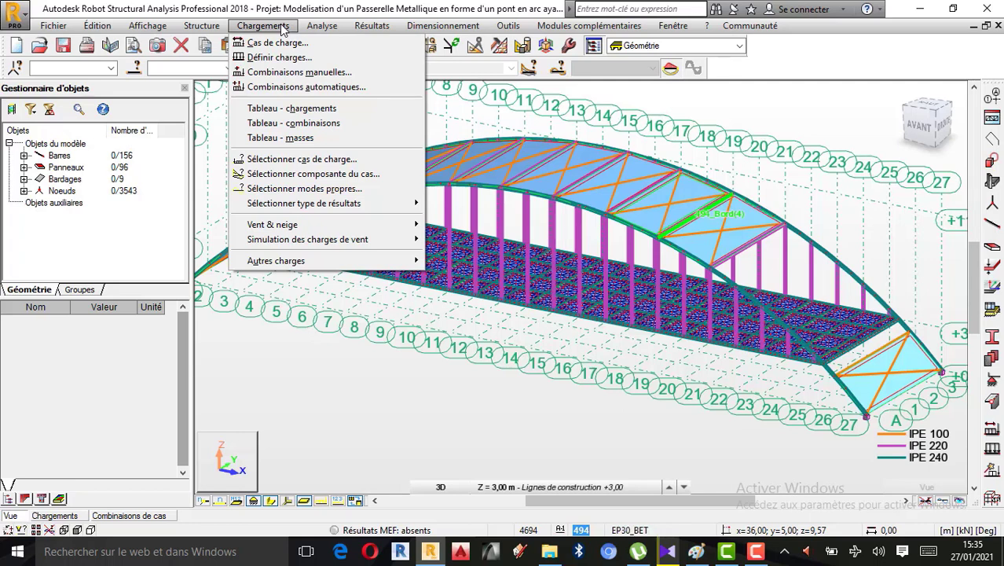
{"action": "mouse_move", "coordinate": [288, 270]}
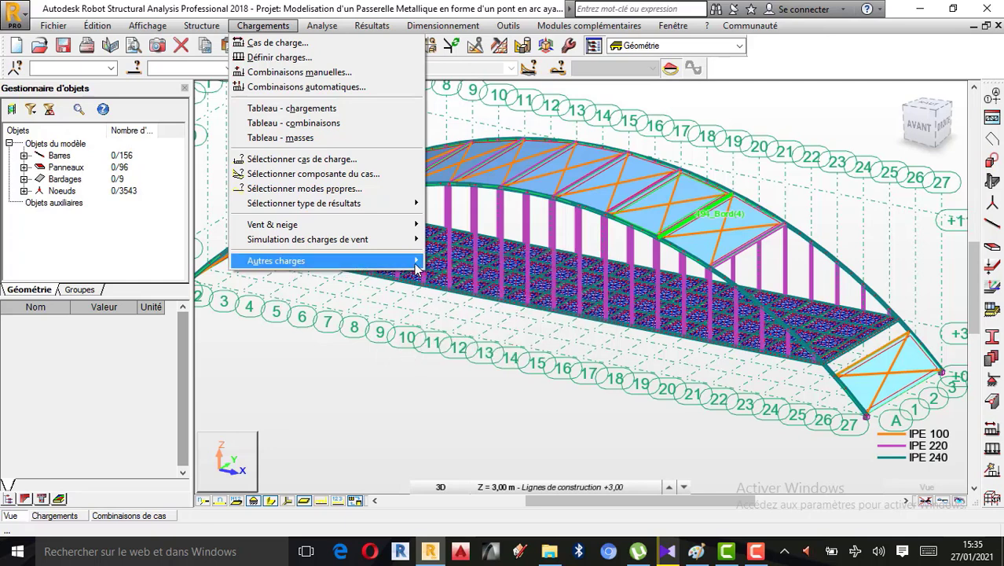
{"action": "mouse_move", "coordinate": [417, 269]}
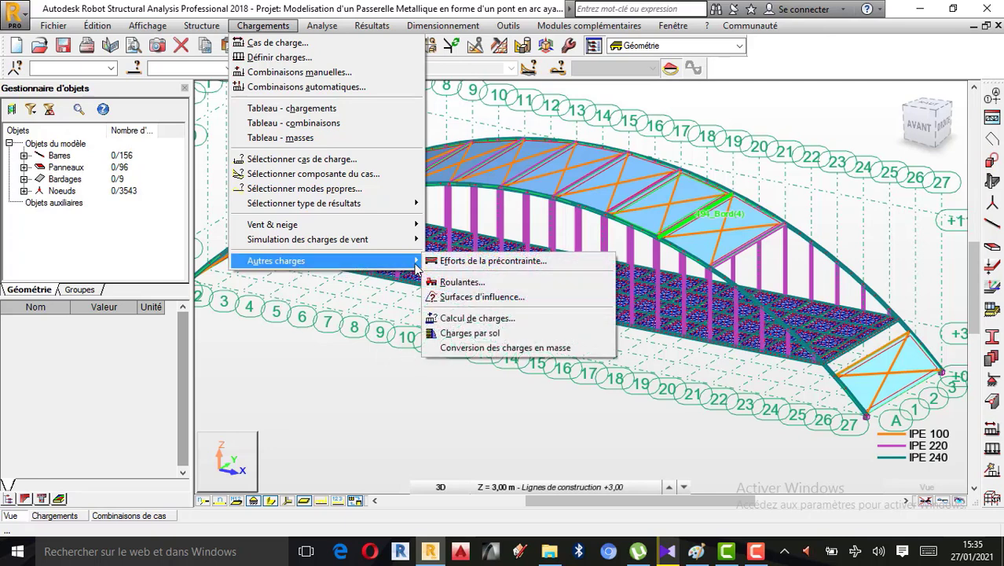
{"action": "left_click", "coordinate": [487, 282]}
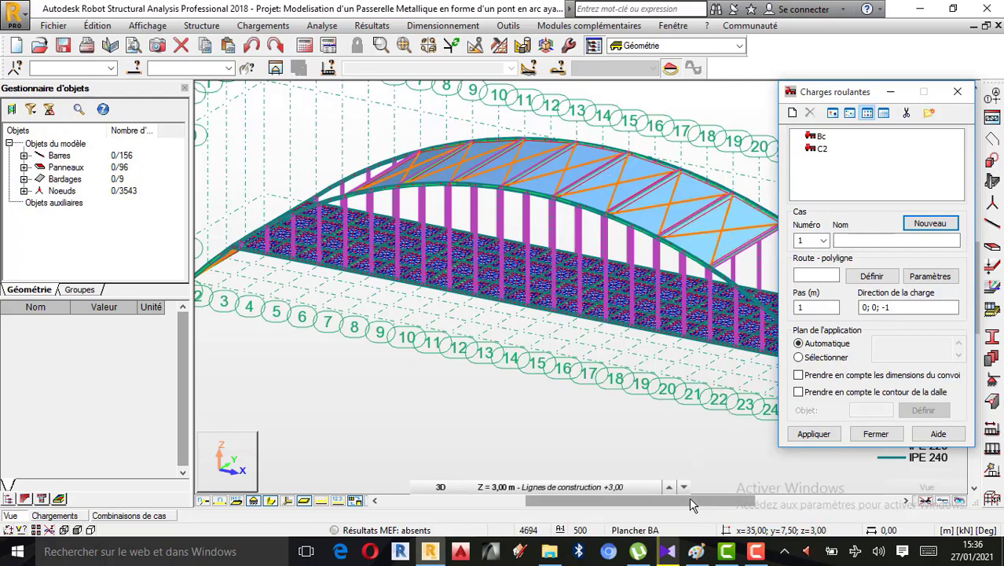
{"action": "left_click", "coordinate": [696, 551]}
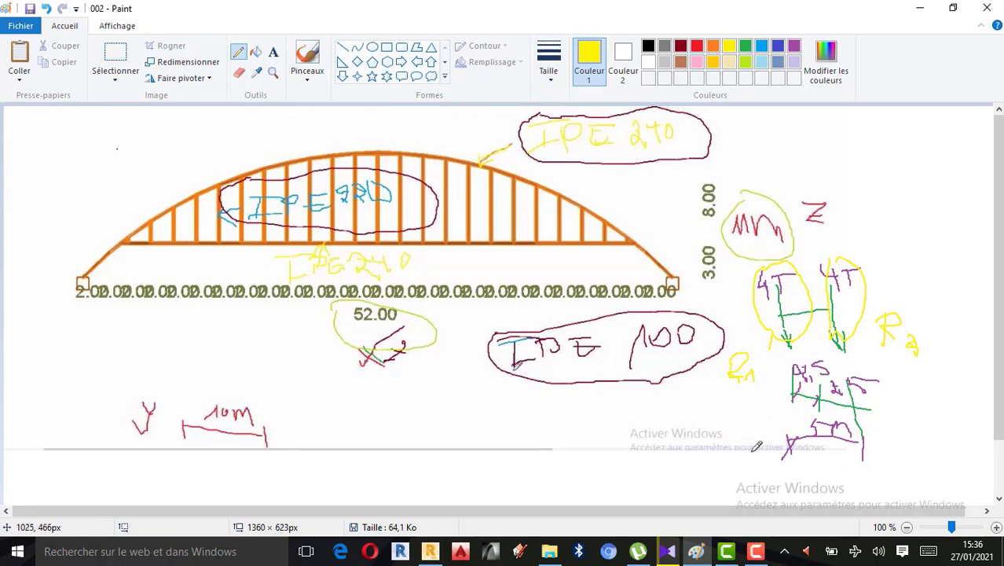
Switch to Robot Structural Analysis and examine the load definitions of the Bc and C2 convoys
{"action": "left_click", "coordinate": [434, 551]}
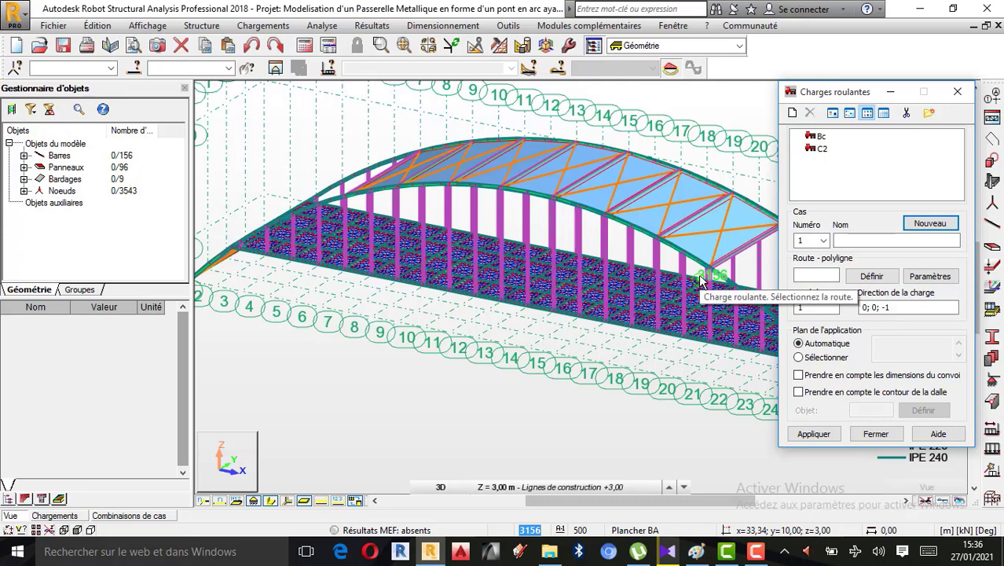
{"action": "left_click", "coordinate": [840, 242]}
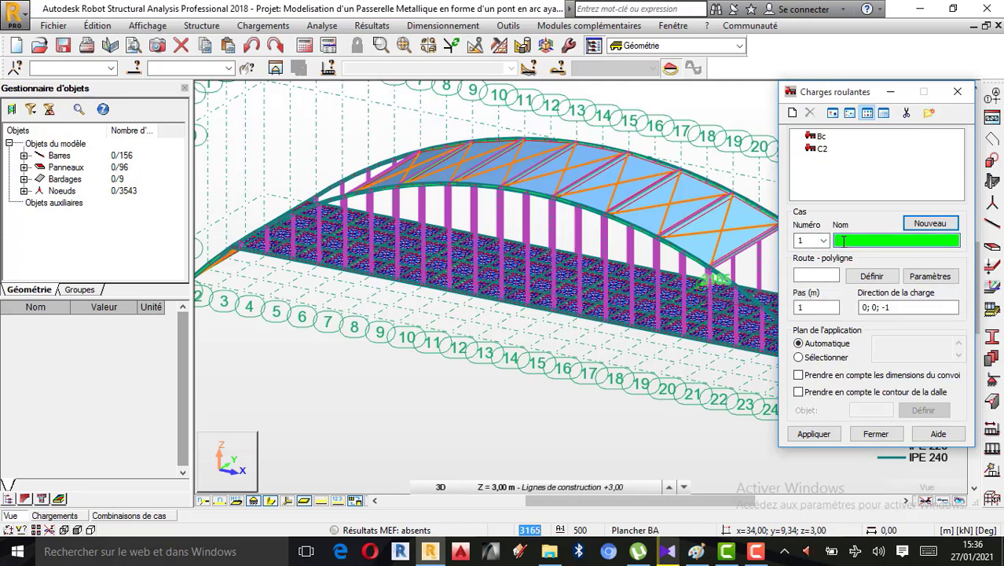
{"action": "double_click", "coordinate": [819, 138]}
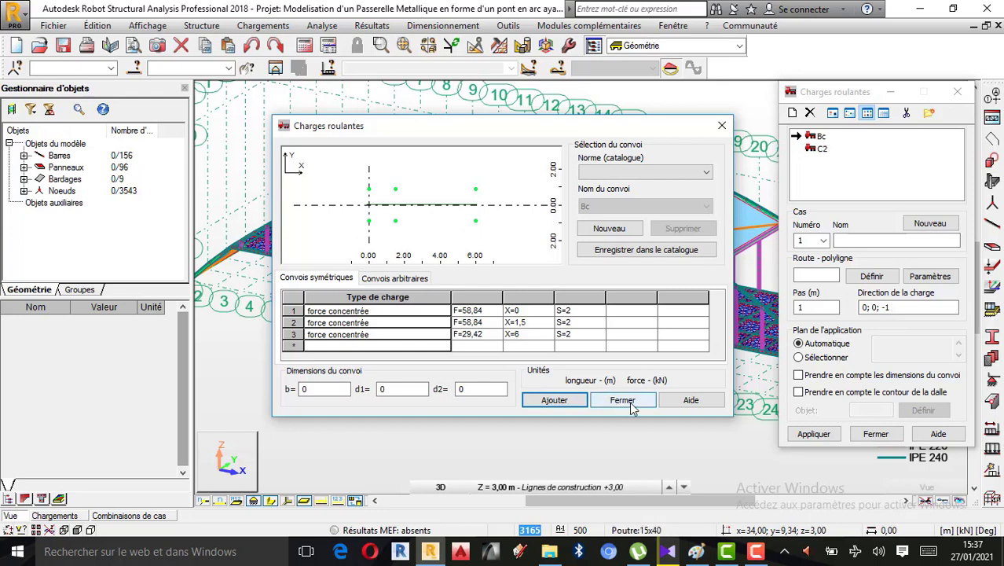
{"action": "left_click", "coordinate": [722, 126]}
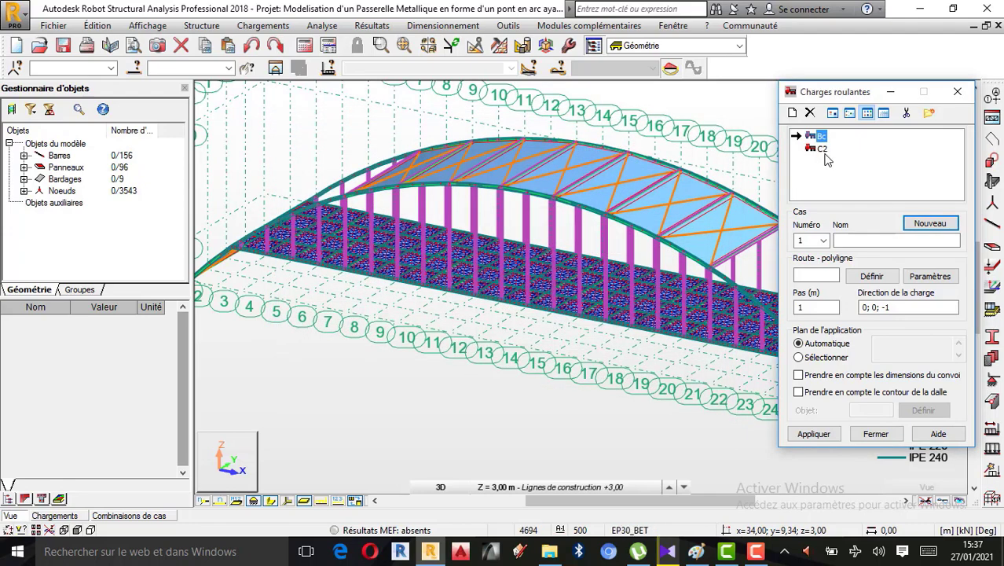
{"action": "double_click", "coordinate": [823, 150]}
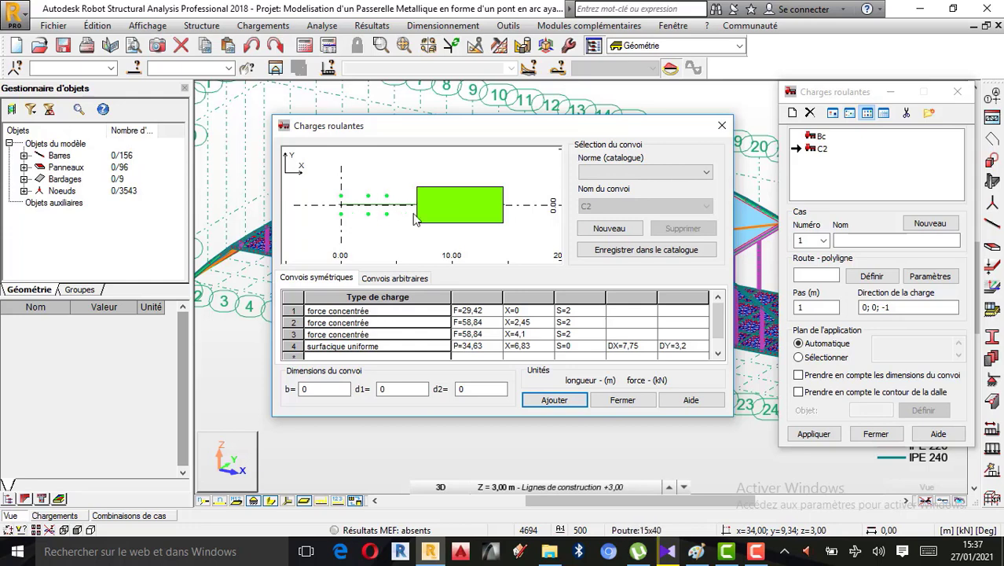
{"action": "left_click", "coordinate": [721, 127]}
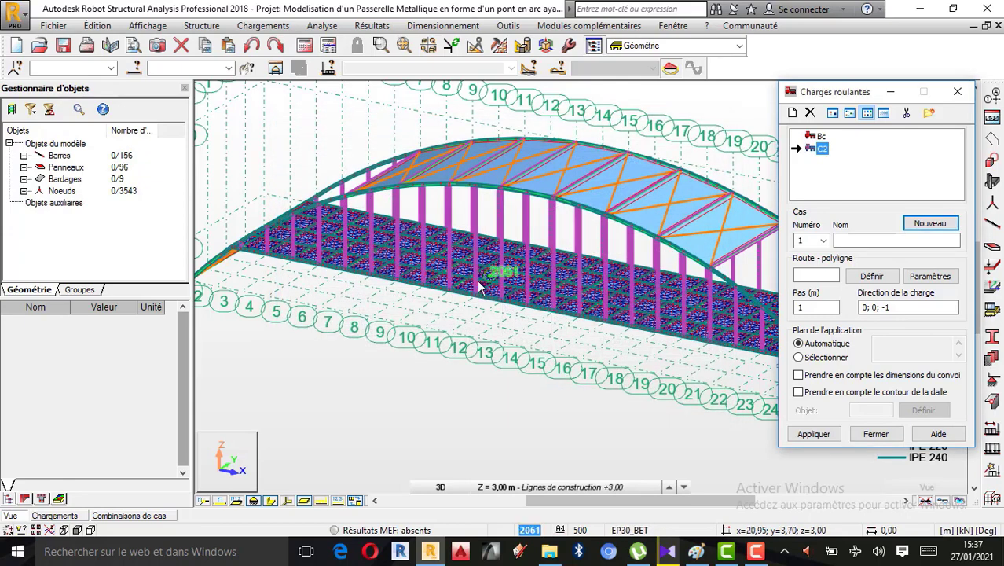
Deselect the C2 convoy and name the new moving load case Convoi chariot a 2 roues
{"action": "middle_click_drag", "start_coordinate": [454, 285], "coordinate": [518, 292], "text": "shift"}
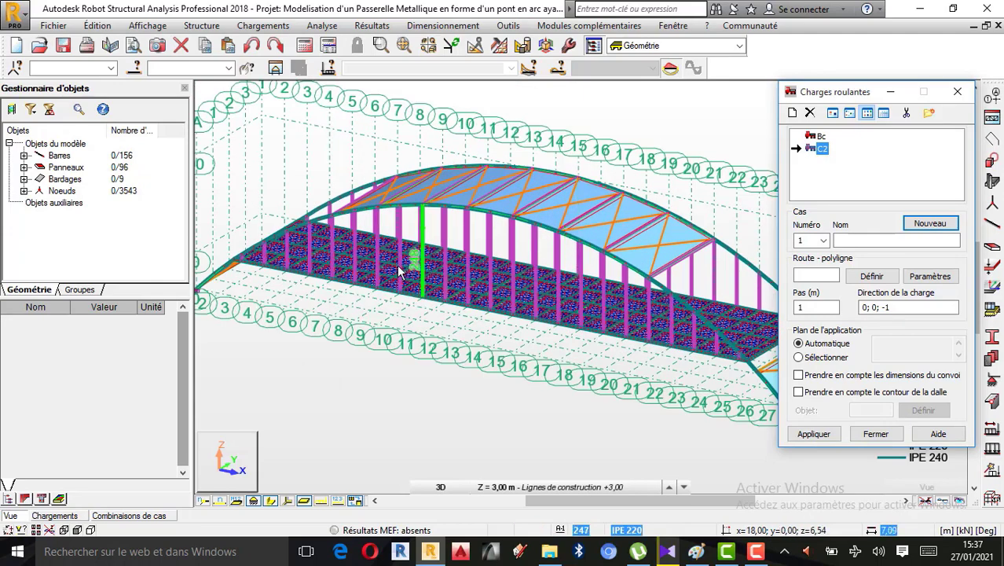
{"action": "middle_click_drag", "start_coordinate": [603, 306], "coordinate": [608, 288], "text": "shift"}
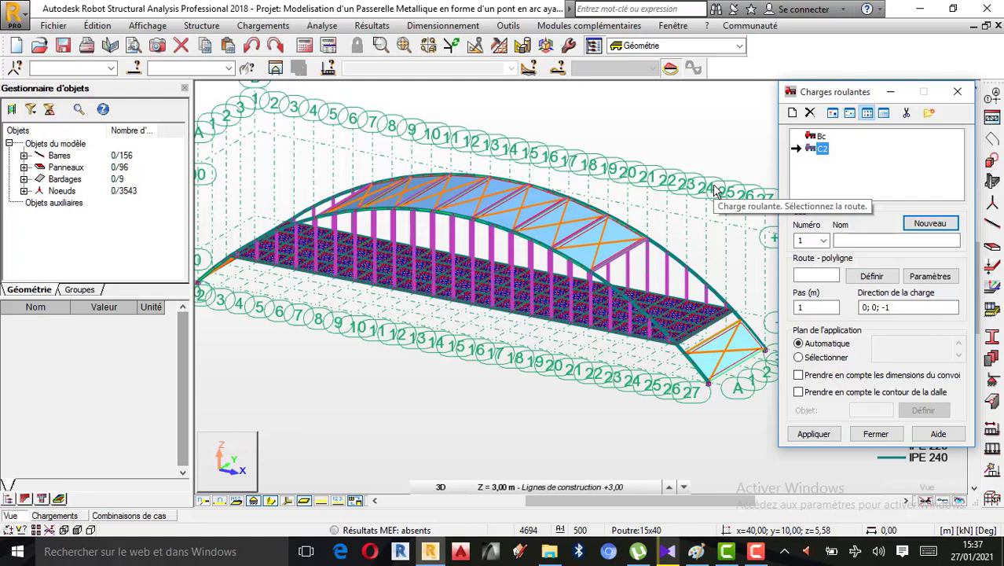
{"action": "left_click", "coordinate": [925, 164]}
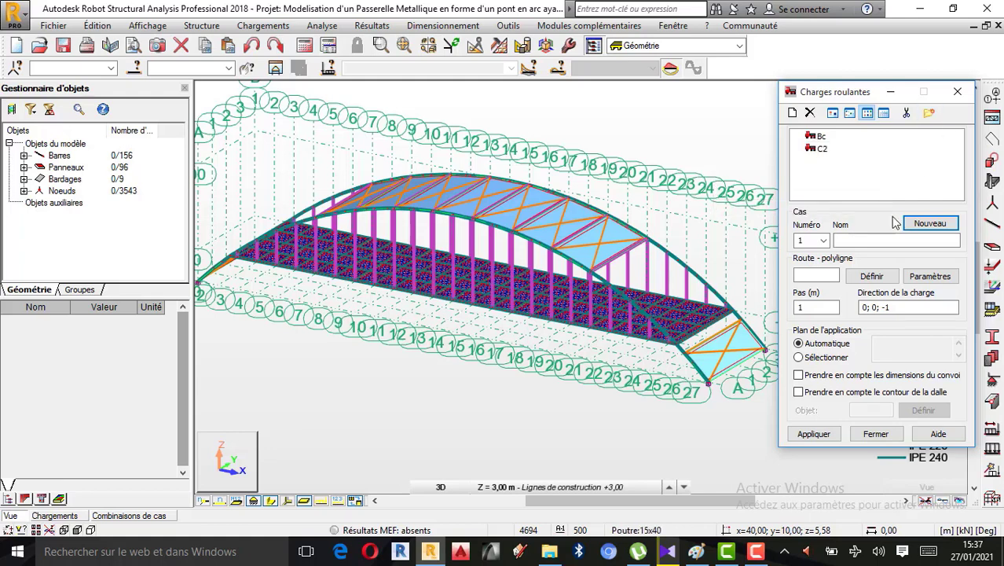
{"action": "left_click", "coordinate": [881, 240]}
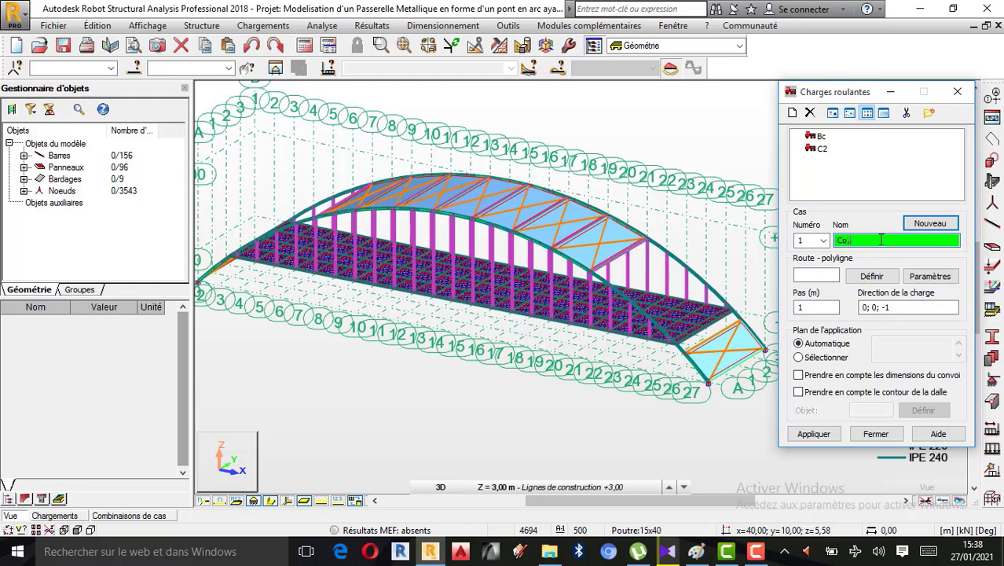
{"action": "type", "text": "nvoi a chariot"}
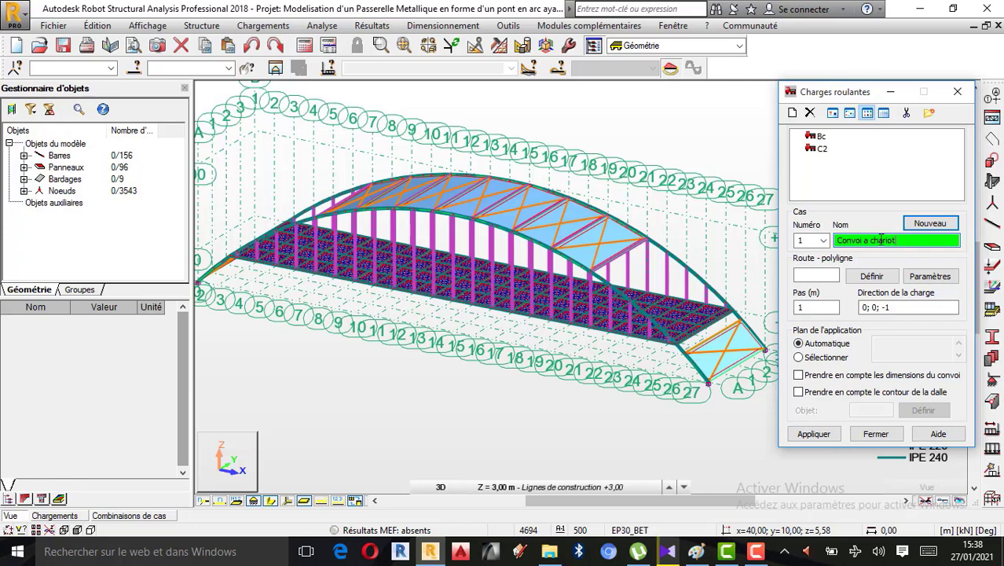
{"action": "key", "text": "BackSpace"}
{"action": "key", "text": "BackSpace"}
{"action": "key", "text": "BackSpace"}
{"action": "key", "text": "BackSpace"}
{"action": "key", "text": "BackSpace"}
{"action": "key", "text": "BackSpace"}
{"action": "key", "text": "BackSpace"}
{"action": "key", "text": "BackSpace"}
{"action": "key", "text": "BackSpace"}
{"action": "type", "text": "c"}
{"action": "type", "text": "har"}
{"action": "type", "text": "ge a"}
{"action": "type", "text": " 2 ro"}
{"action": "type", "text": "es"}
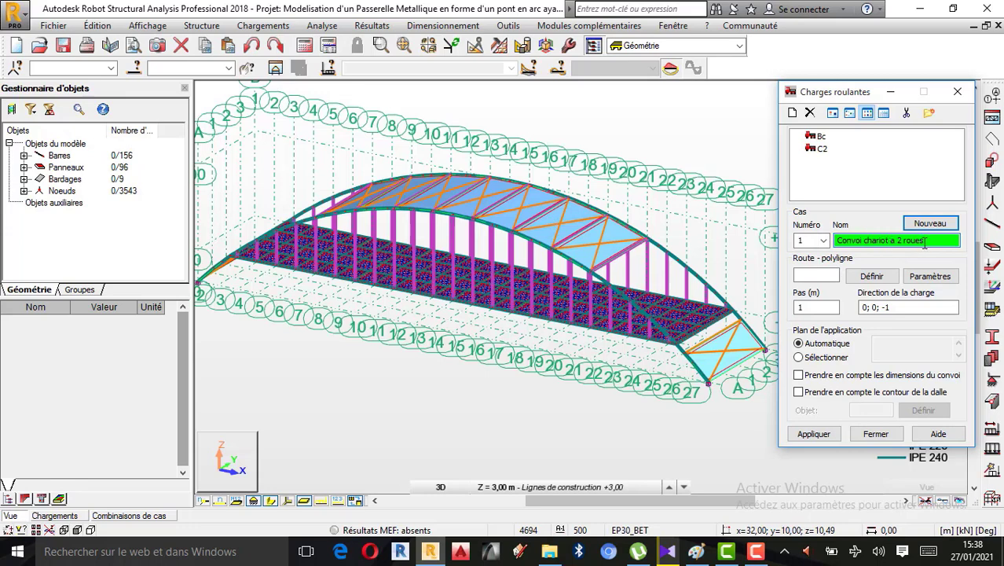
Shorten the moving load case name to Convoi chariot a 2R
{"action": "key", "text": "BackSpace"}
{"action": "key", "text": "BackSpace"}
{"action": "key", "text": "BackSpace"}
{"action": "key", "text": "BackSpace"}
{"action": "key", "text": "BackSpace"}
{"action": "type", "text": "R"}
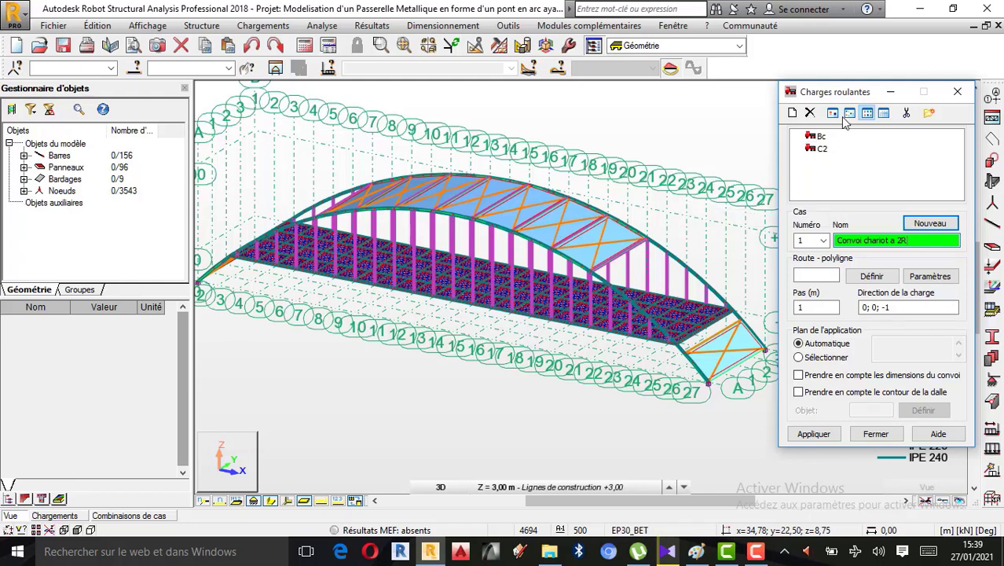
Start defining the case's route polyline at the end of the deck and turn off the display of bar section shapes
{"action": "left_click_drag", "start_coordinate": [851, 99], "coordinate": [853, 131]}
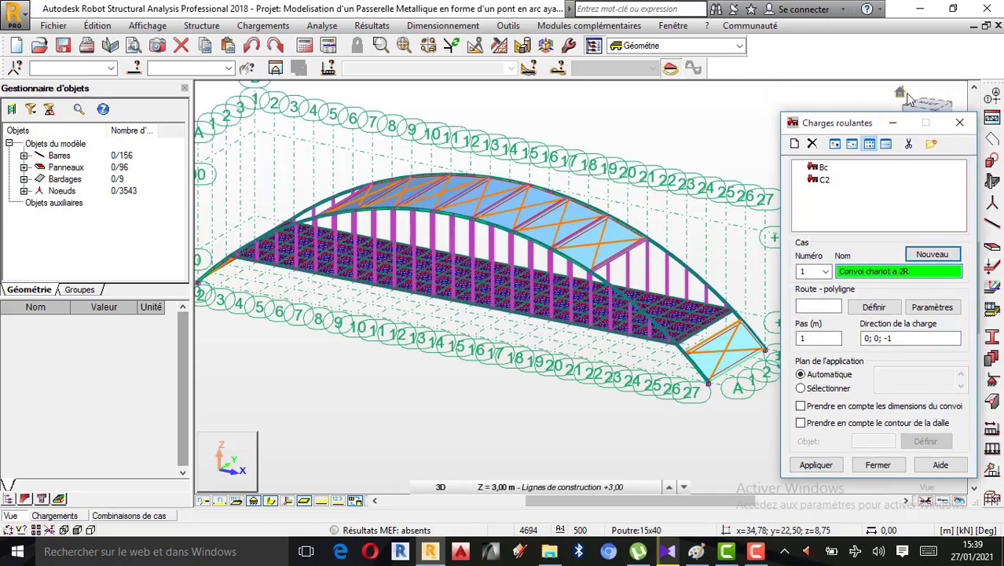
{"action": "left_click", "coordinate": [902, 94]}
{"action": "middle_click_drag", "start_coordinate": [691, 318], "coordinate": [569, 283], "text": "shift"}
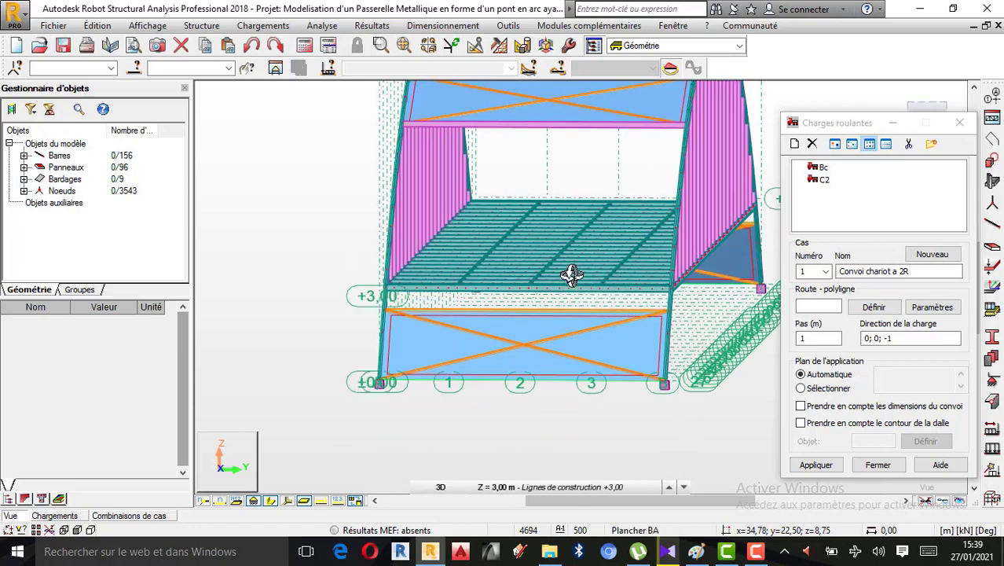
{"action": "scroll", "coordinate": [570, 274], "scroll_direction": "up", "scroll_amount": 1}
{"action": "middle_click_drag", "start_coordinate": [572, 279], "coordinate": [610, 294], "text": "shift"}
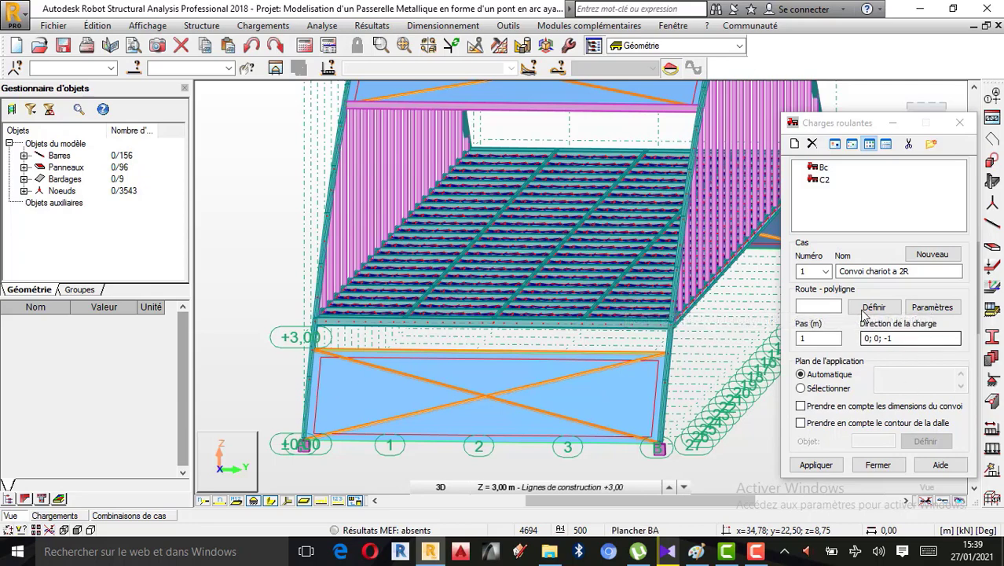
{"action": "left_click", "coordinate": [806, 305]}
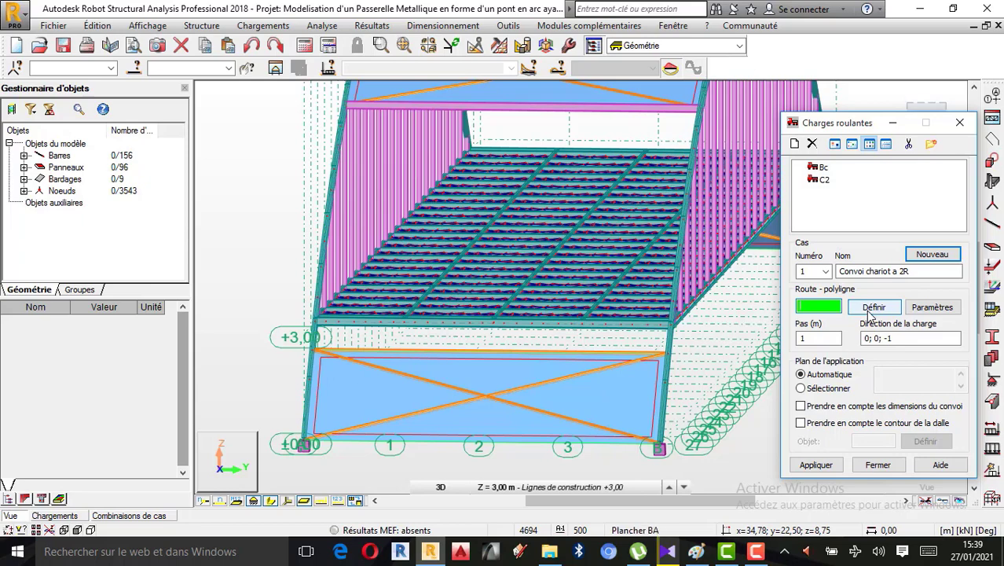
{"action": "left_click", "coordinate": [873, 307]}
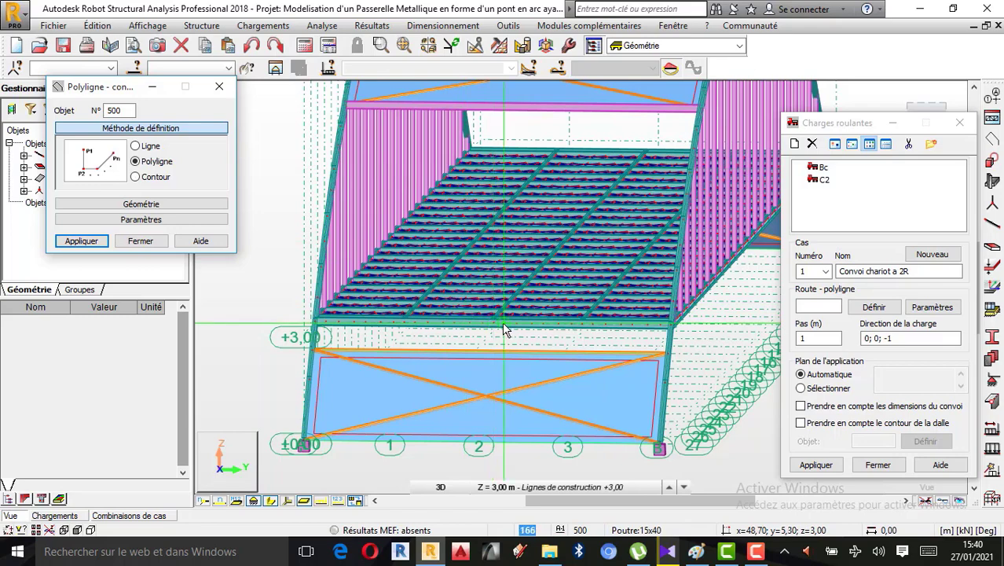
{"action": "scroll", "coordinate": [494, 324], "scroll_direction": "up", "scroll_amount": 3}
{"action": "scroll", "coordinate": [496, 319], "scroll_direction": "up", "scroll_amount": 3}
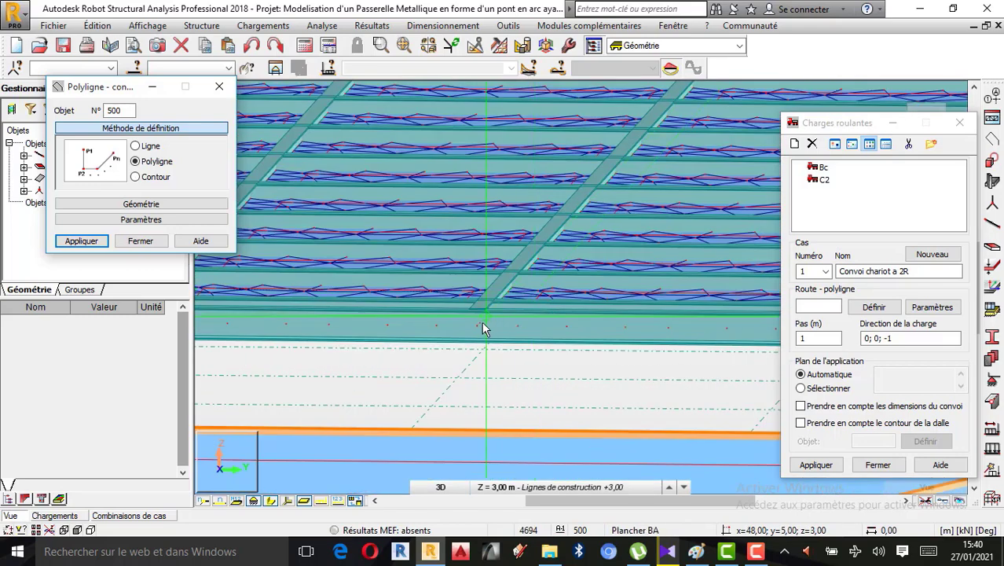
{"action": "left_click", "coordinate": [271, 501]}
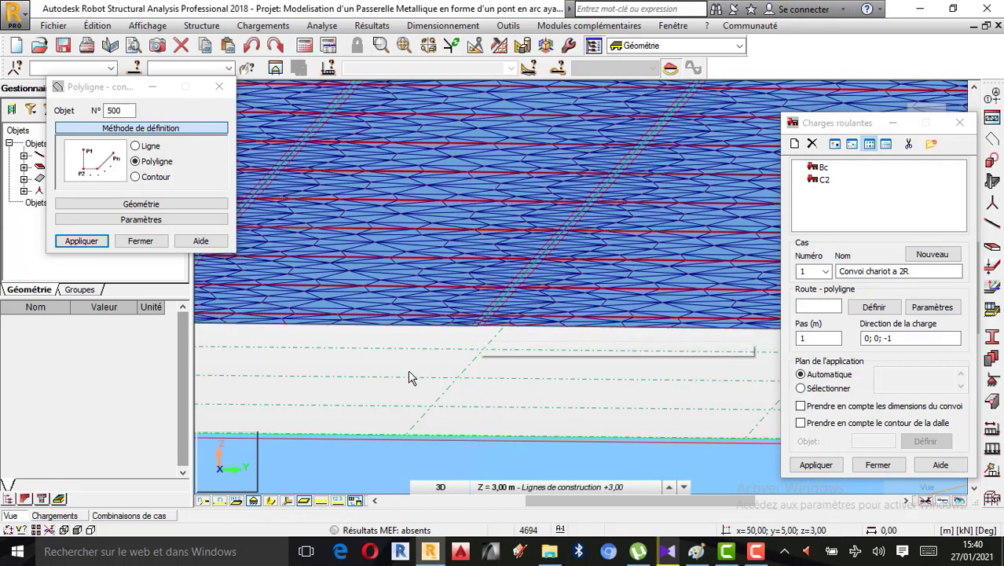
Try to draw the route polyline along the deck's central axis at y=5.00, z=3.00 and apply the moving load case
{"action": "scroll", "coordinate": [410, 381], "scroll_direction": "down", "scroll_amount": 4}
{"action": "scroll", "coordinate": [411, 385], "scroll_direction": "down", "scroll_amount": 2}
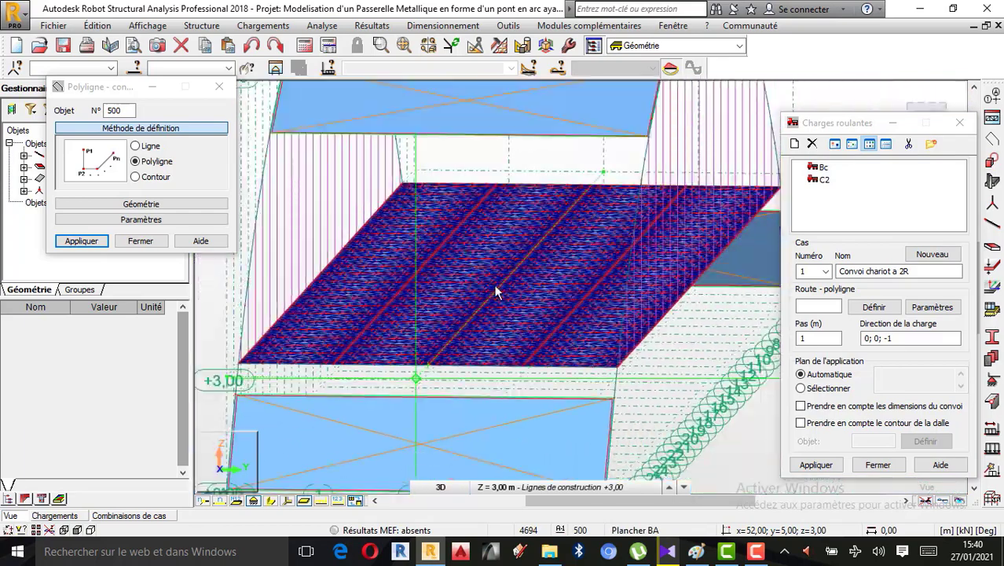
{"action": "scroll", "coordinate": [593, 169], "scroll_direction": "up", "scroll_amount": 3}
{"action": "scroll", "coordinate": [591, 171], "scroll_direction": "up", "scroll_amount": 3}
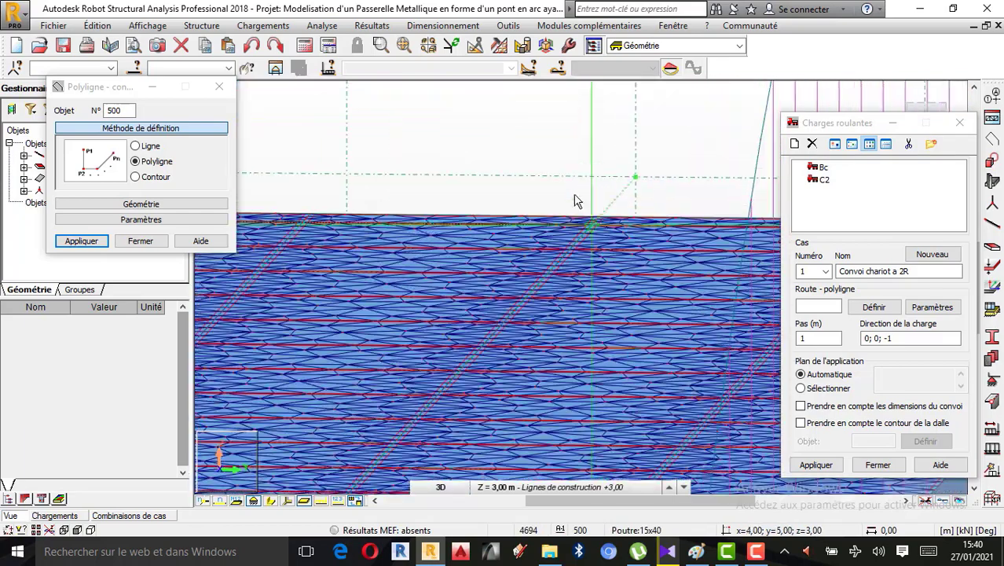
{"action": "scroll", "coordinate": [595, 228], "scroll_direction": "up", "scroll_amount": 3}
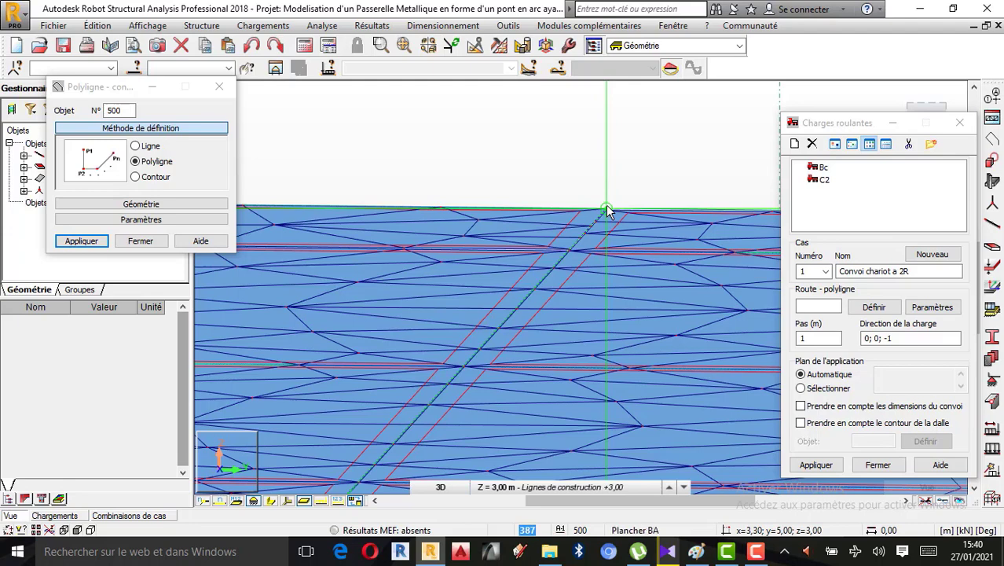
{"action": "left_click", "coordinate": [817, 465]}
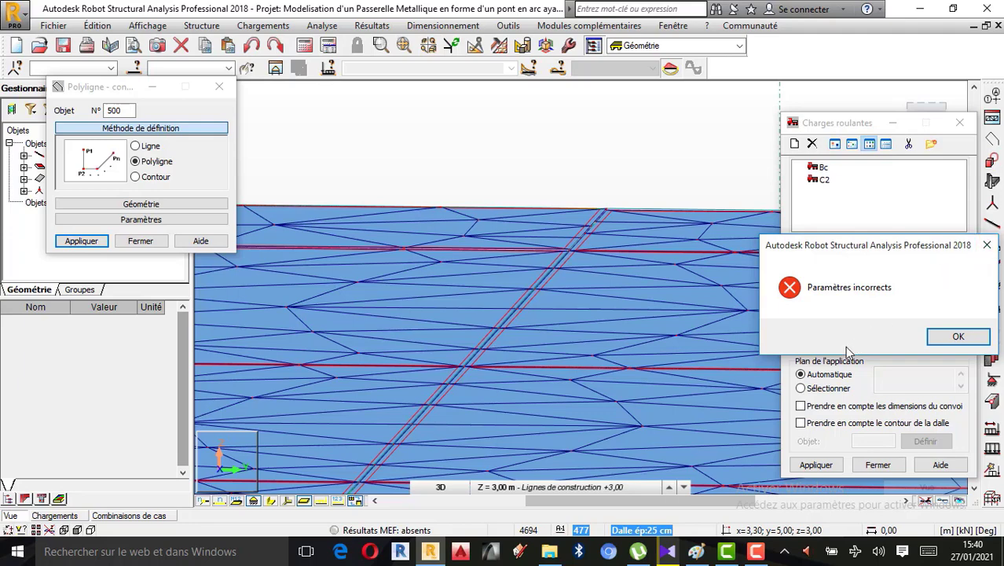
{"action": "left_click", "coordinate": [756, 551]}
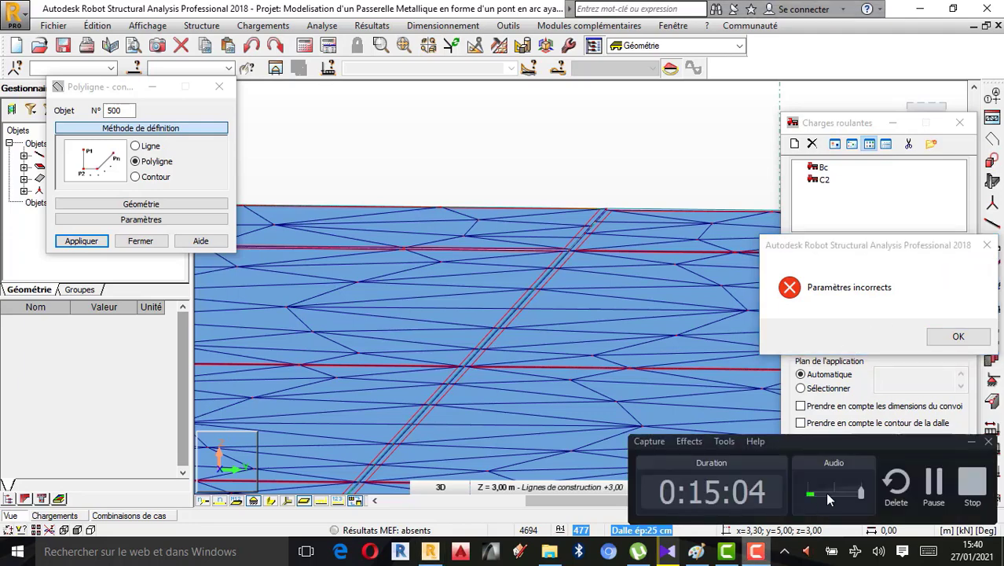
{"action": "left_click", "coordinate": [933, 483]}
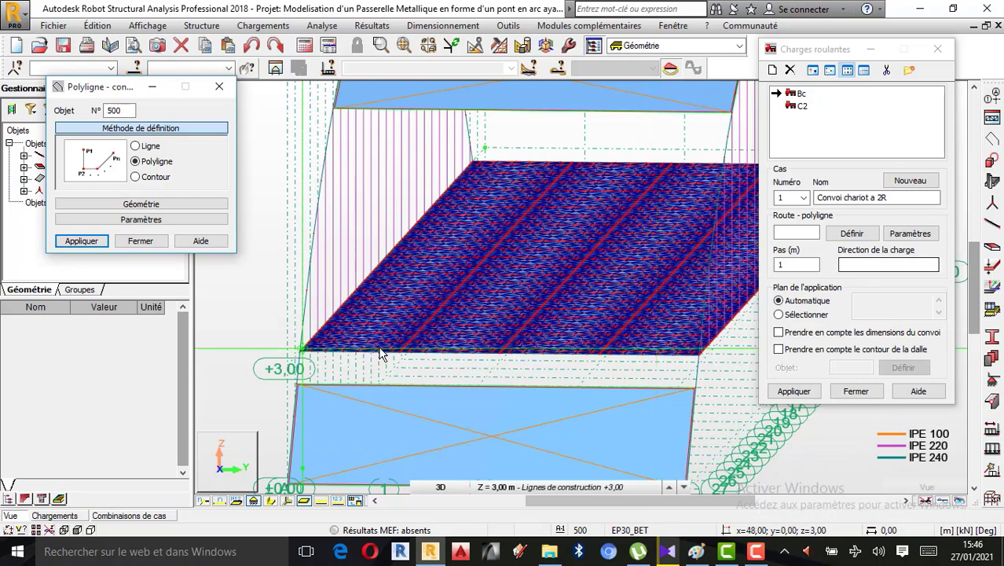
Restart the route polyline and place its start on the deck's near edge at x=48.70, y=5.00, z=3.00
{"action": "left_click", "coordinate": [143, 241]}
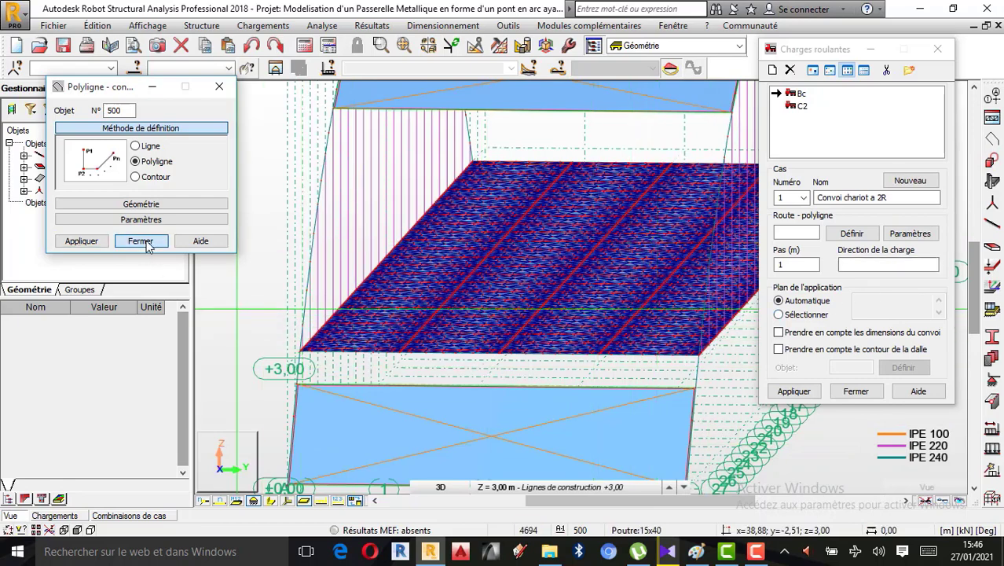
{"action": "left_click", "coordinate": [805, 233]}
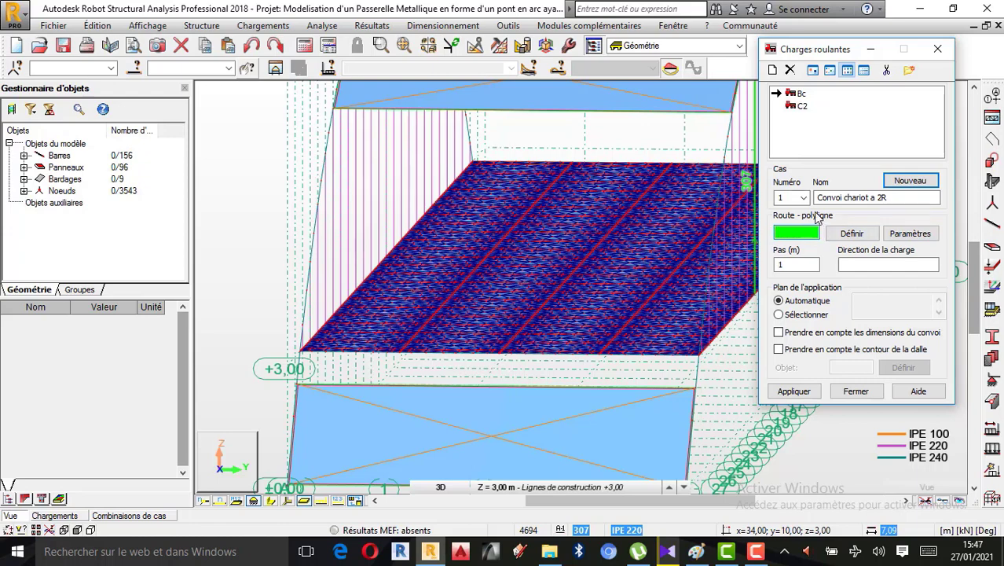
{"action": "left_click", "coordinate": [850, 240]}
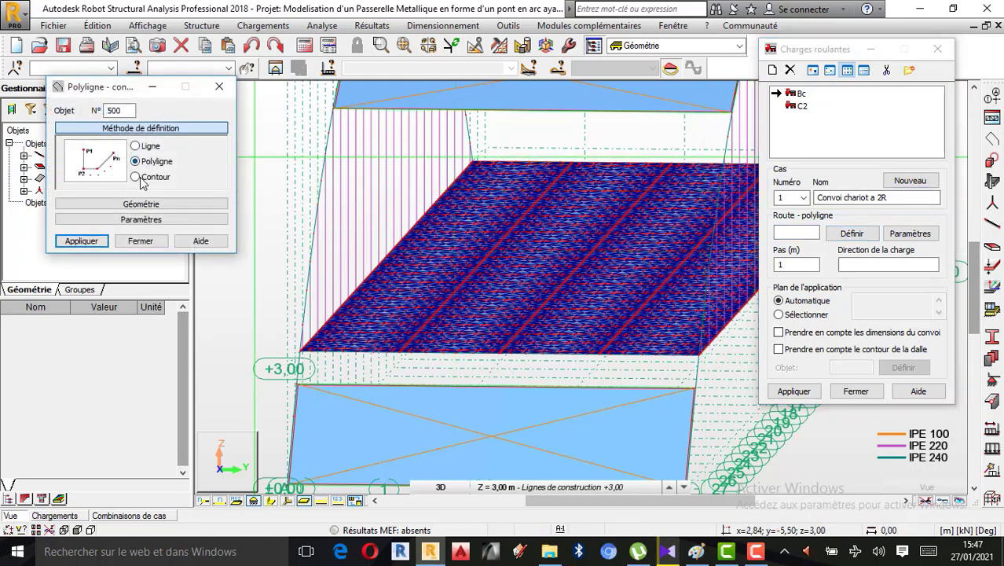
{"action": "scroll", "coordinate": [495, 378], "scroll_direction": "up", "scroll_amount": 4}
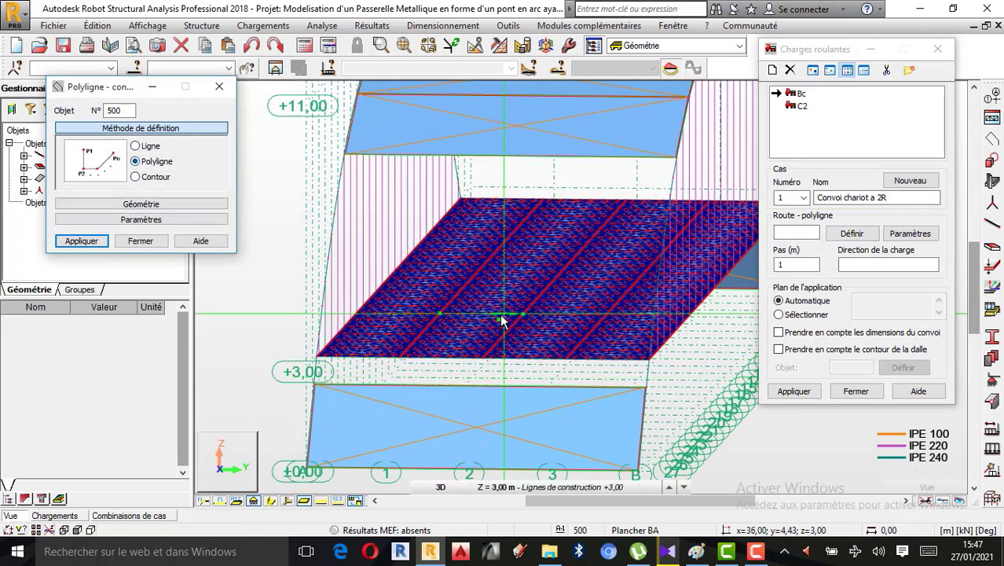
{"action": "scroll", "coordinate": [495, 378], "scroll_direction": "up", "scroll_amount": 5}
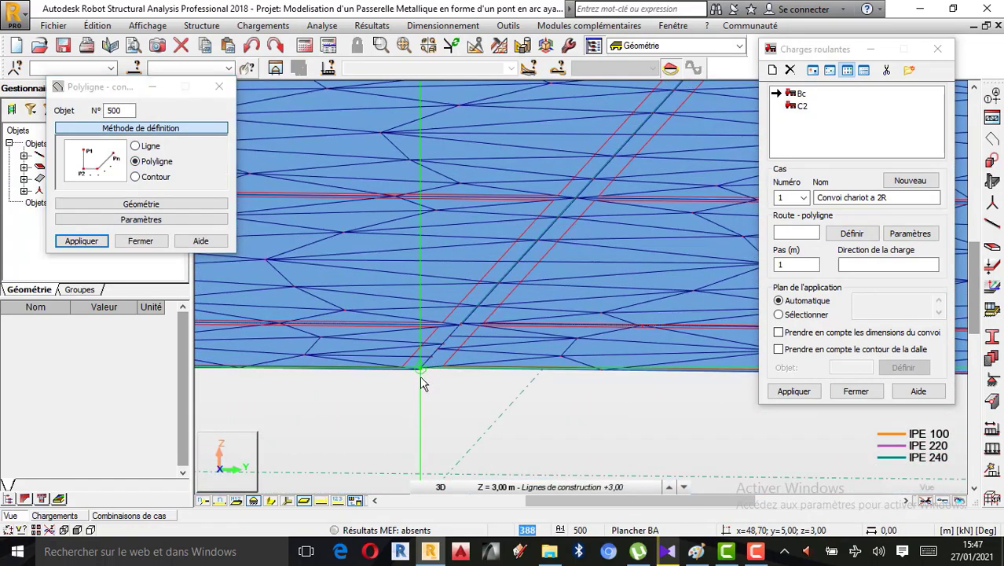
{"action": "scroll", "coordinate": [407, 397], "scroll_direction": "down", "scroll_amount": 5}
{"action": "scroll", "coordinate": [407, 397], "scroll_direction": "down", "scroll_amount": 3}
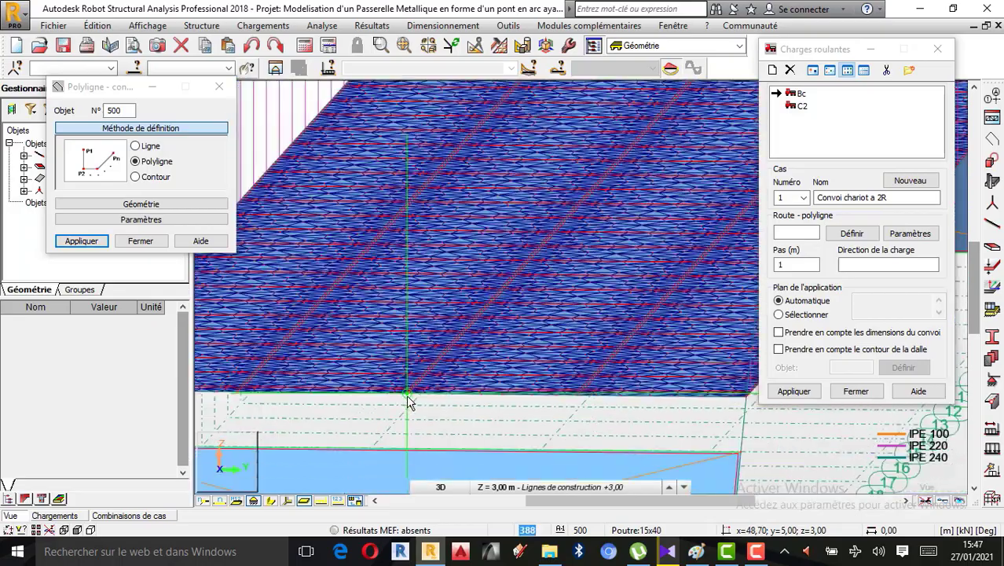
End the route polyline on the deck's far edge at x=3.30, y=5.00, z=3.00, apply it and finish the polyline definition
{"action": "scroll", "coordinate": [543, 251], "scroll_direction": "up", "scroll_amount": 5}
{"action": "scroll", "coordinate": [582, 239], "scroll_direction": "up", "scroll_amount": 6}
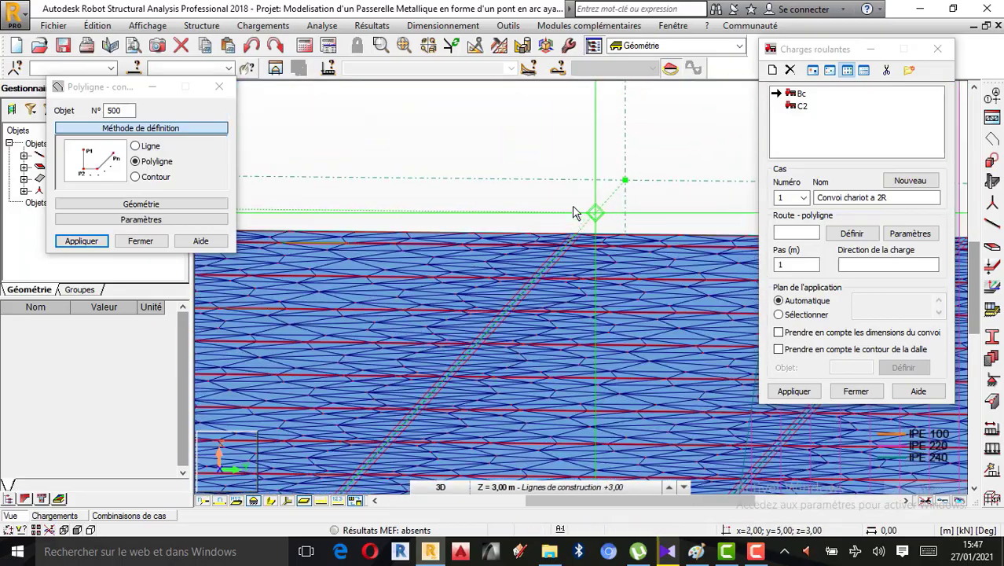
{"action": "scroll", "coordinate": [588, 239], "scroll_direction": "up", "scroll_amount": 2}
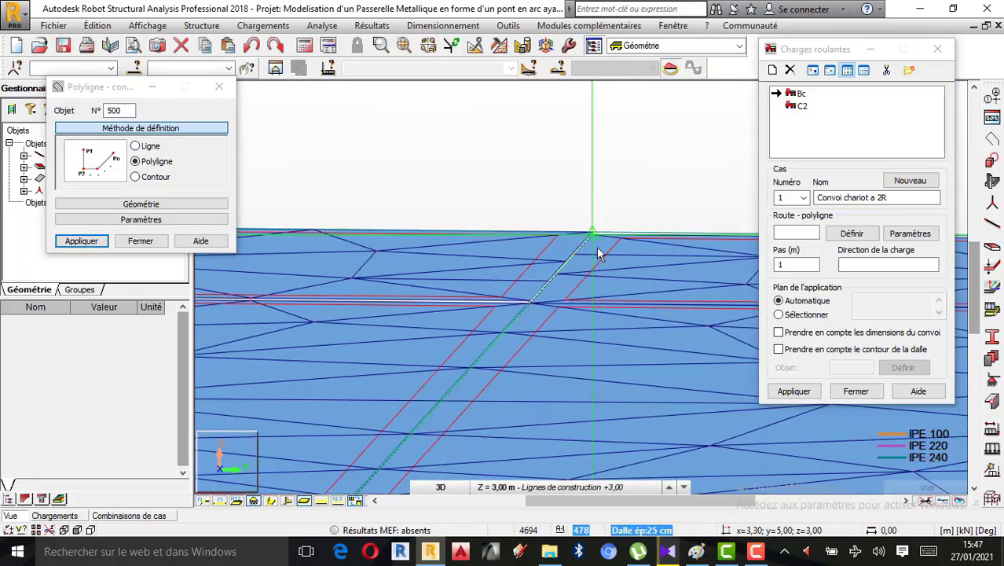
{"action": "scroll", "coordinate": [594, 233], "scroll_direction": "up", "scroll_amount": 2}
{"action": "scroll", "coordinate": [594, 234], "scroll_direction": "down", "scroll_amount": 3}
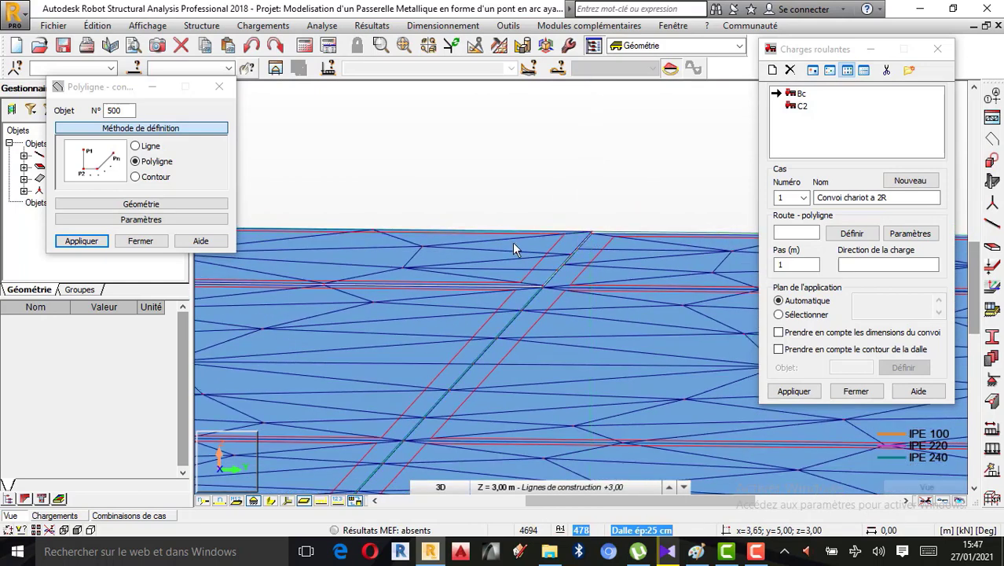
{"action": "left_click", "coordinate": [85, 243]}
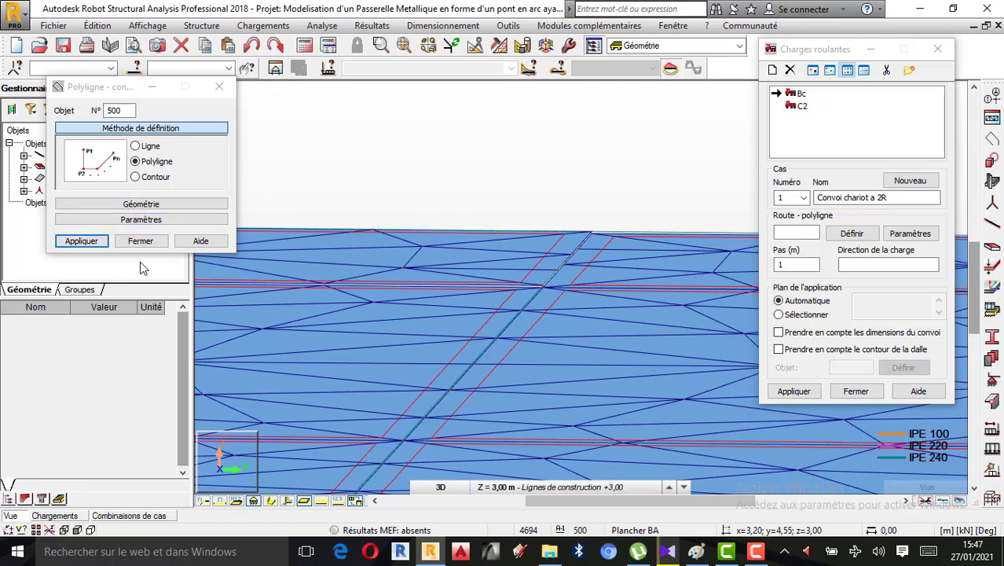
{"action": "left_click", "coordinate": [87, 241]}
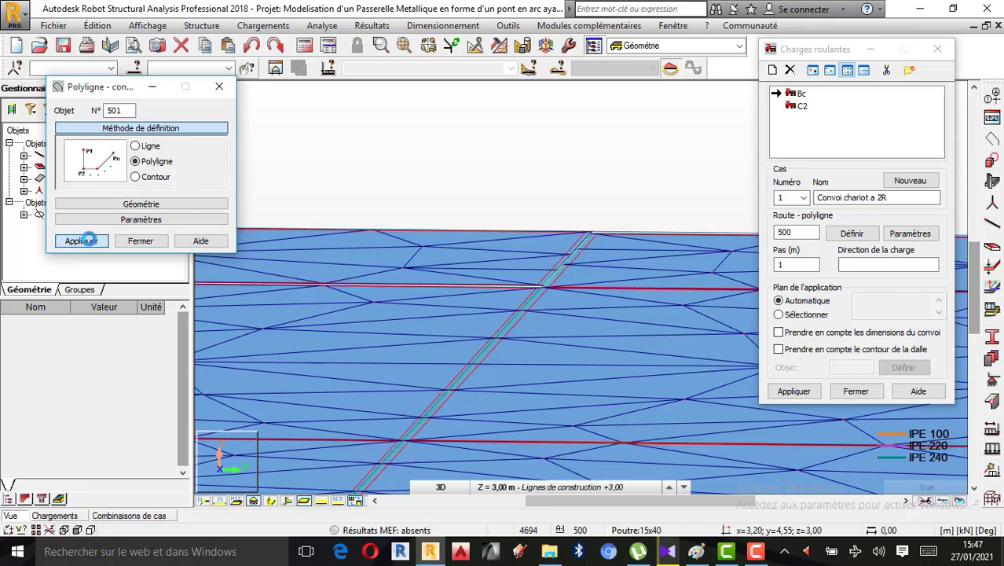
{"action": "left_click", "coordinate": [151, 245]}
Examine the route polyline along the deck's central axis and at both of its ends
{"action": "scroll", "coordinate": [583, 206], "scroll_direction": "down", "scroll_amount": 5}
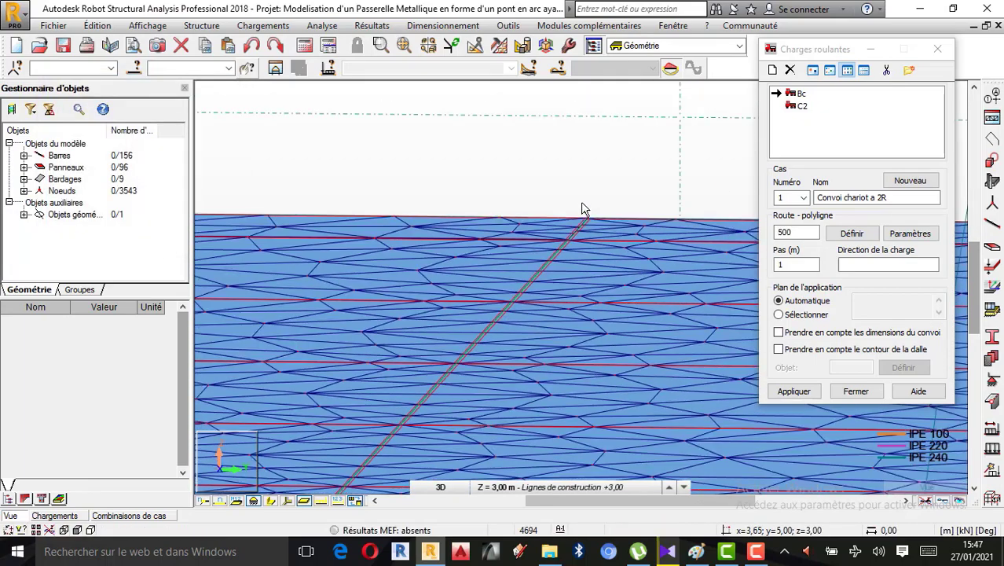
{"action": "scroll", "coordinate": [617, 219], "scroll_direction": "down", "scroll_amount": 6}
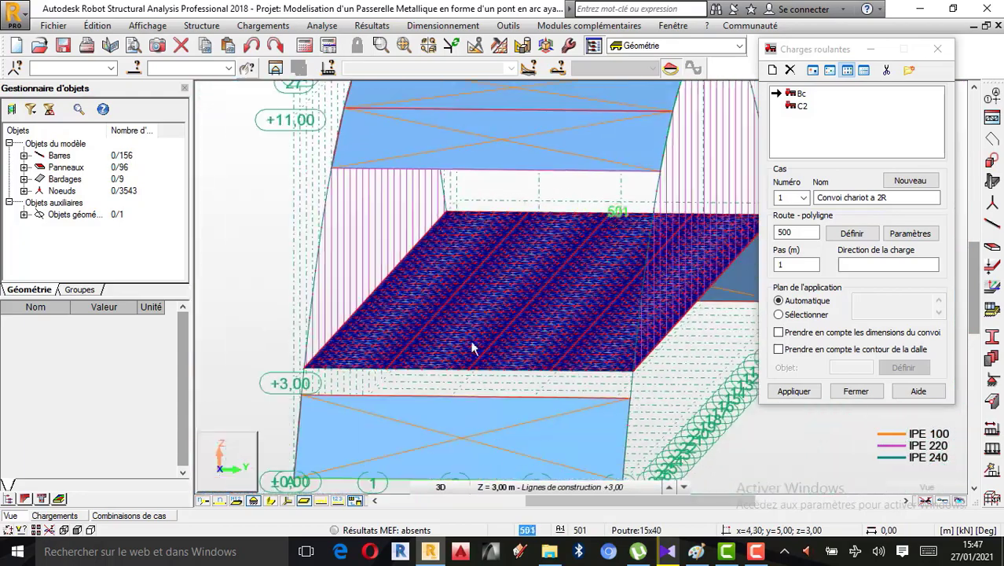
{"action": "scroll", "coordinate": [451, 381], "scroll_direction": "up", "scroll_amount": 2}
{"action": "scroll", "coordinate": [487, 363], "scroll_direction": "down", "scroll_amount": 5}
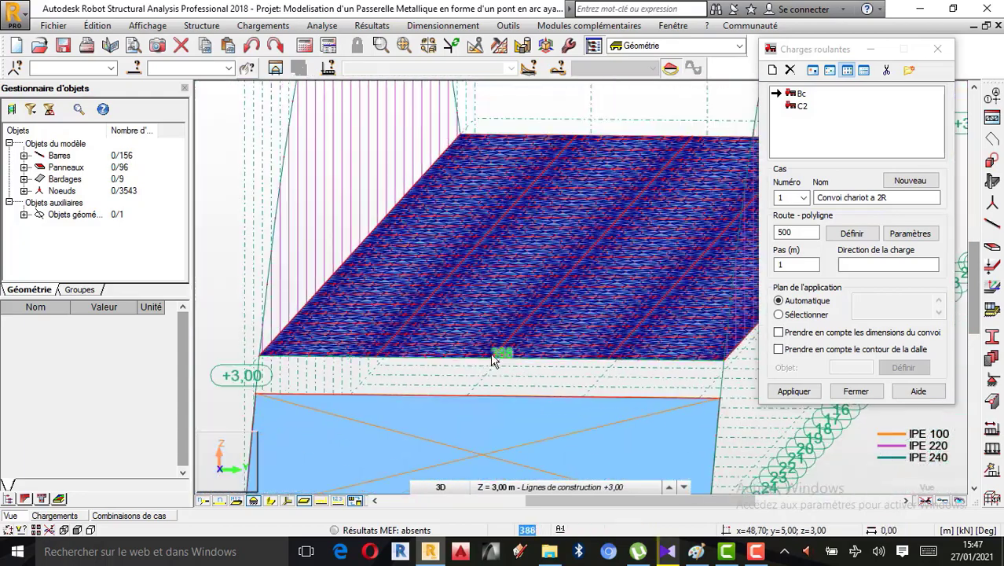
{"action": "scroll", "coordinate": [495, 360], "scroll_direction": "down", "scroll_amount": 3}
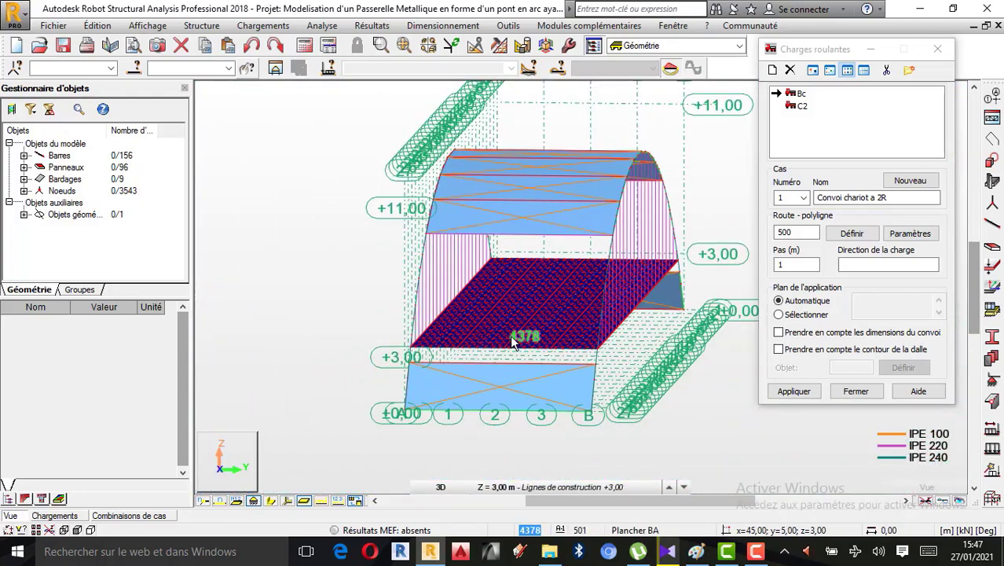
{"action": "scroll", "coordinate": [514, 346], "scroll_direction": "up", "scroll_amount": 5}
{"action": "scroll", "coordinate": [512, 353], "scroll_direction": "up", "scroll_amount": 5}
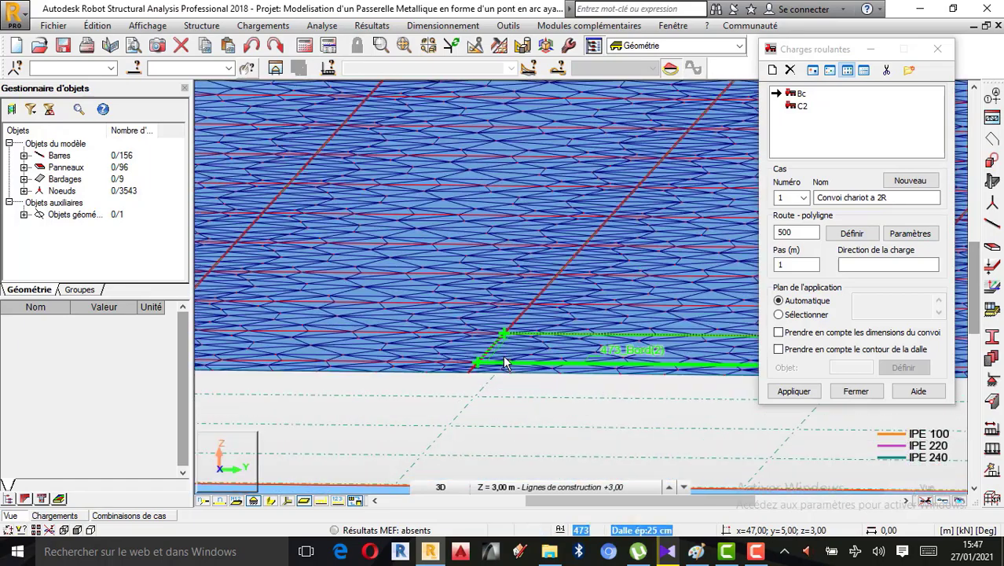
{"action": "scroll", "coordinate": [615, 262], "scroll_direction": "down", "scroll_amount": 3}
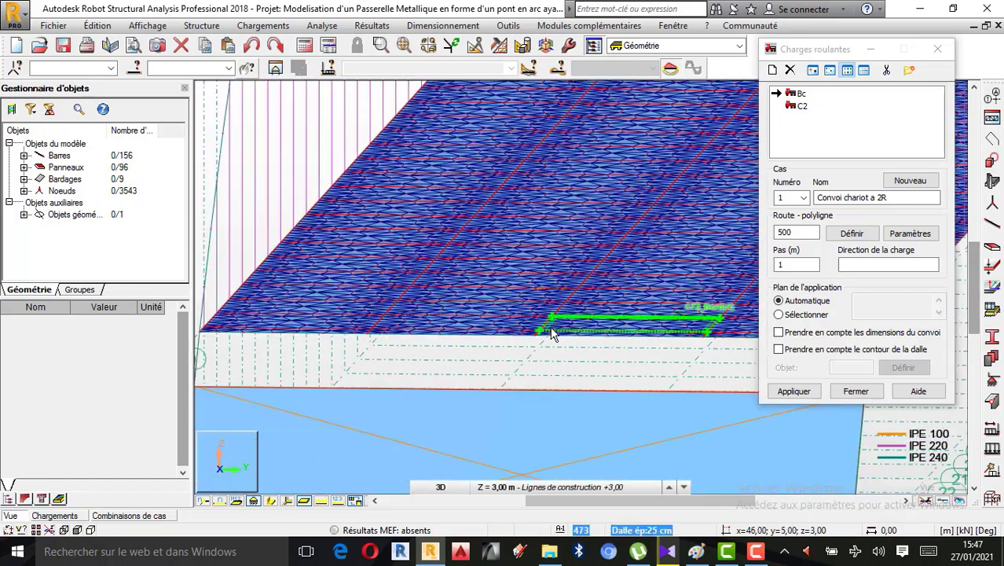
{"action": "scroll", "coordinate": [550, 328], "scroll_direction": "down", "scroll_amount": 2}
{"action": "scroll", "coordinate": [541, 335], "scroll_direction": "down", "scroll_amount": 1}
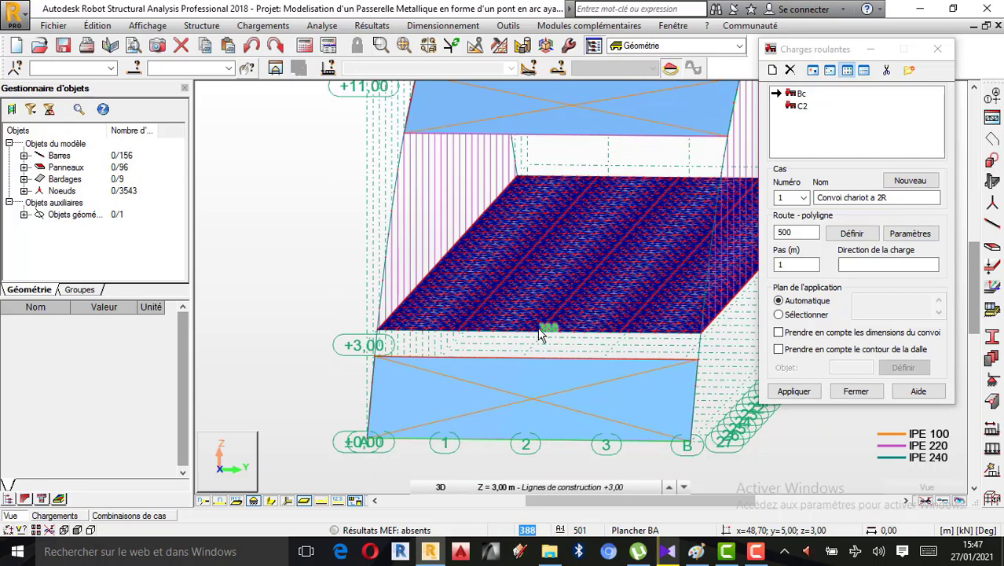
{"action": "scroll", "coordinate": [545, 329], "scroll_direction": "down", "scroll_amount": 1}
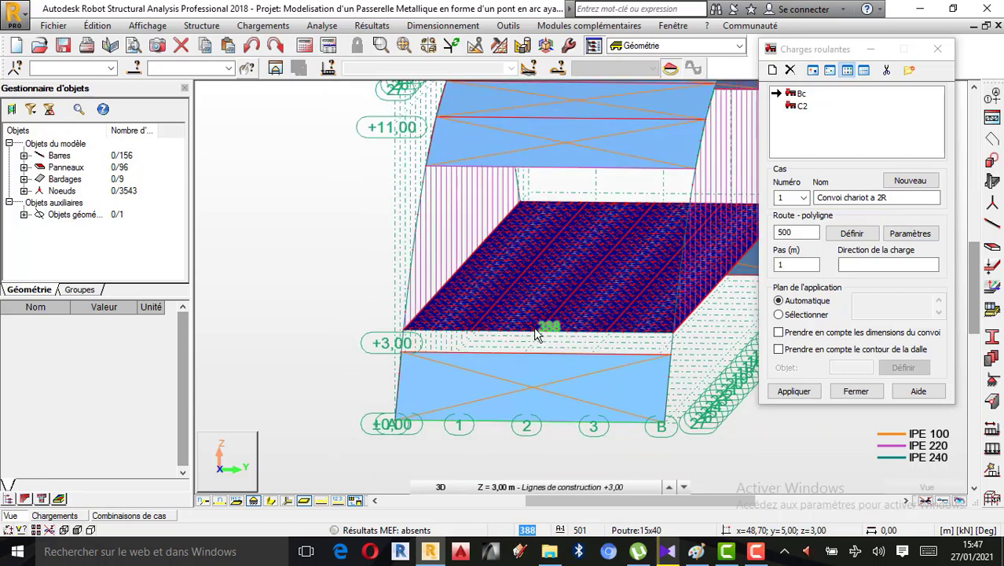
Switch to Paint, note the route number 500 in yellow above the 4T load sketch, and return to Robot
{"action": "double_click", "coordinate": [778, 232]}
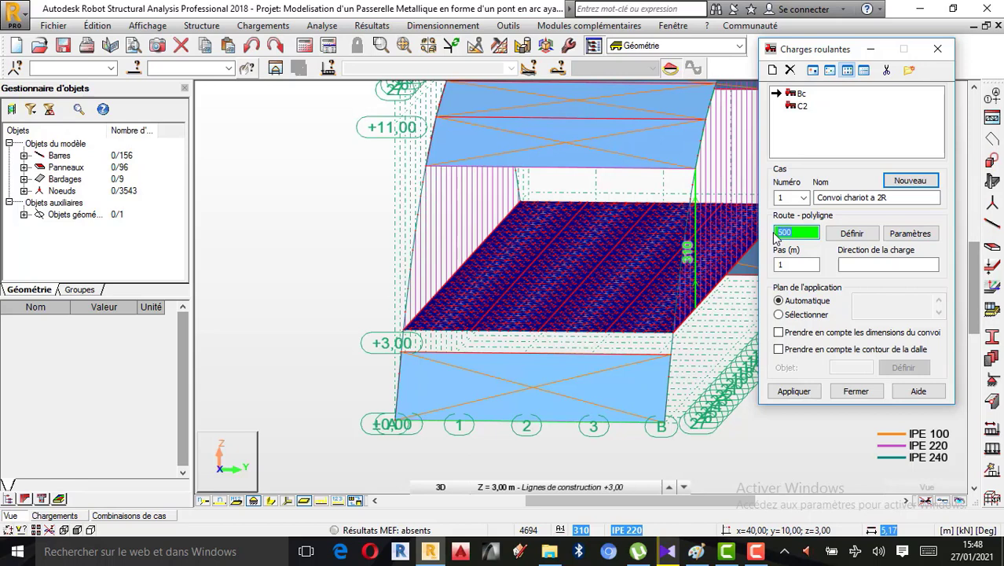
{"action": "left_click", "coordinate": [696, 551]}
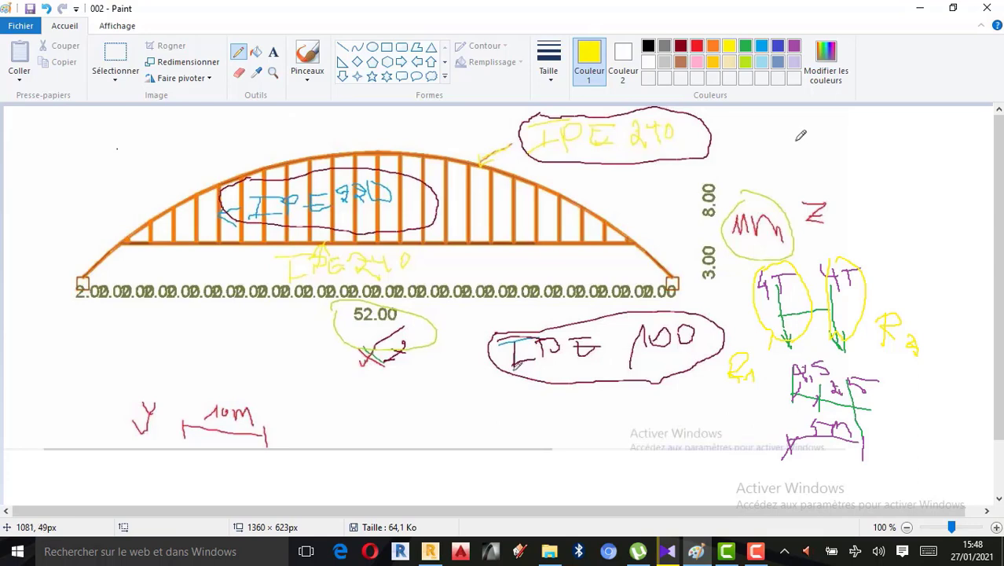
{"action": "mouse_move", "coordinate": [769, 143]}
{"action": "left_mouse_down"}
{"action": "mouse_move", "coordinate": [759, 163]}
{"action": "mouse_move", "coordinate": [773, 148]}
{"action": "mouse_move", "coordinate": [778, 159]}
{"action": "mouse_move", "coordinate": [790, 153]}
{"action": "mouse_move", "coordinate": [793, 139]}
{"action": "mouse_move", "coordinate": [800, 160]}
{"action": "mouse_move", "coordinate": [881, 154]}
{"action": "mouse_move", "coordinate": [884, 131]}
{"action": "mouse_move", "coordinate": [901, 152]}
{"action": "mouse_move", "coordinate": [919, 135]}
{"action": "mouse_move", "coordinate": [936, 142]}
{"action": "mouse_move", "coordinate": [907, 141]}
{"action": "left_mouse_up"}
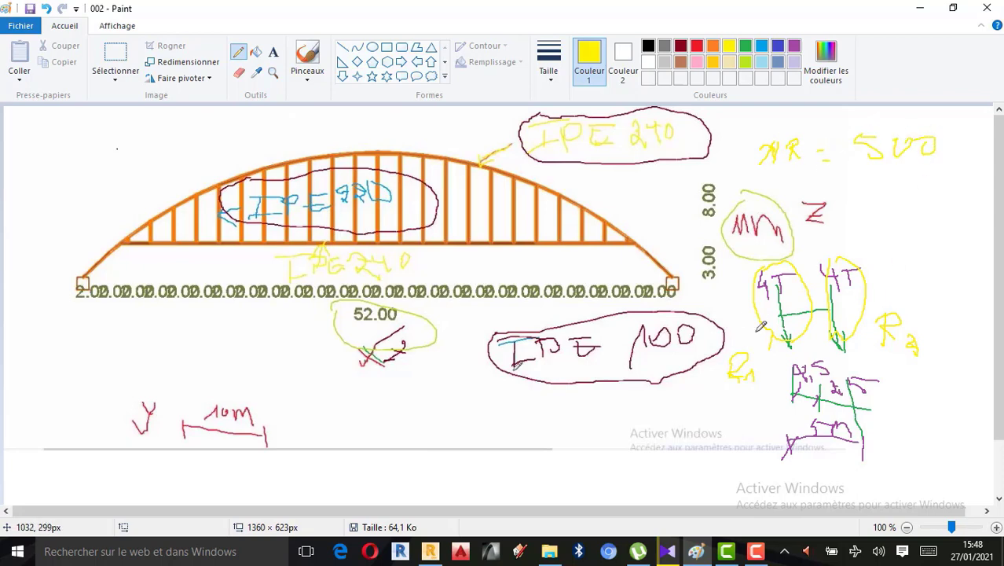
{"action": "left_click", "coordinate": [430, 551]}
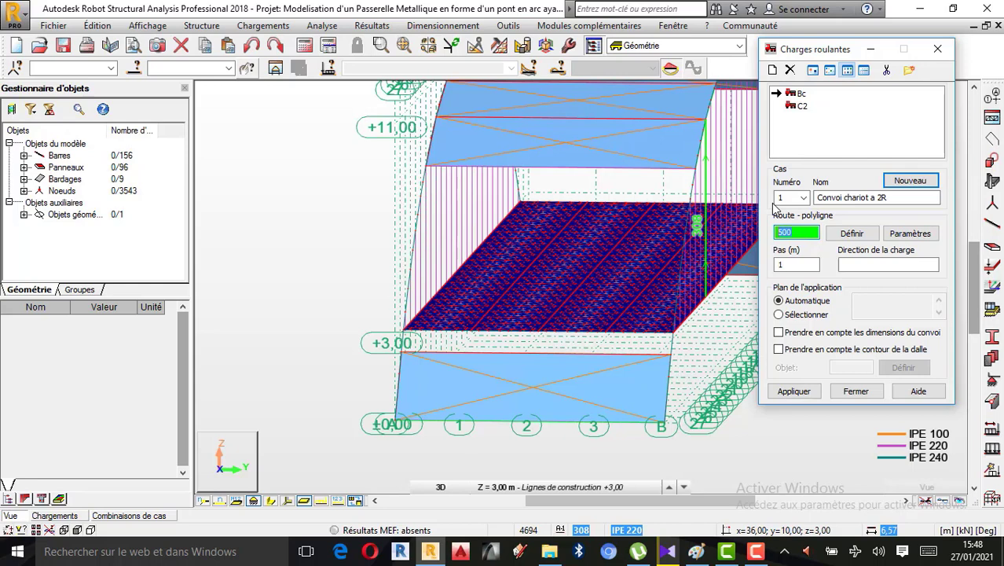
Set the step of the moving load case to 0.5 m using the calculator
{"action": "left_click", "coordinate": [796, 266]}
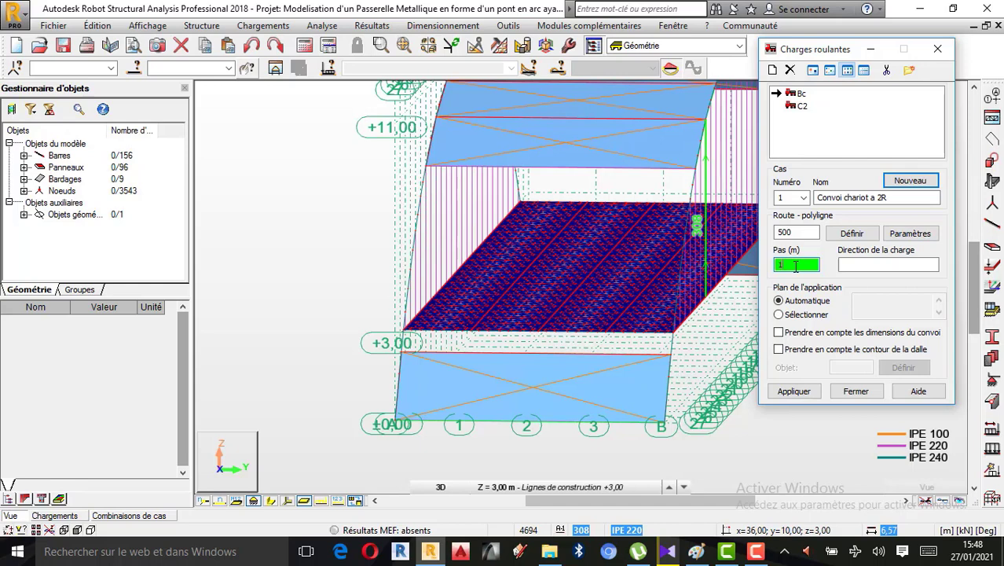
{"action": "double_click", "coordinate": [796, 266]}
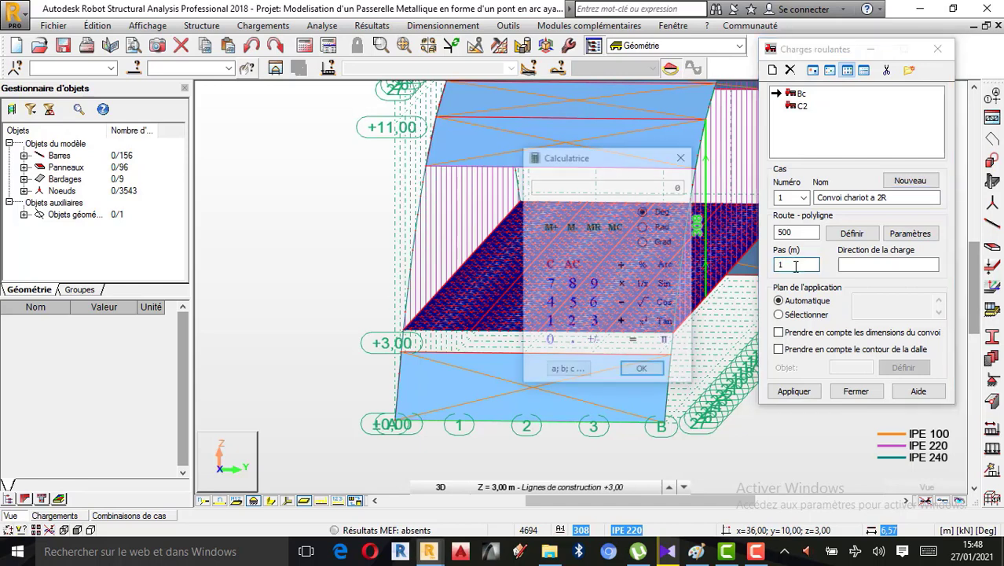
{"action": "left_click", "coordinate": [572, 342]}
{"action": "left_click", "coordinate": [573, 303]}
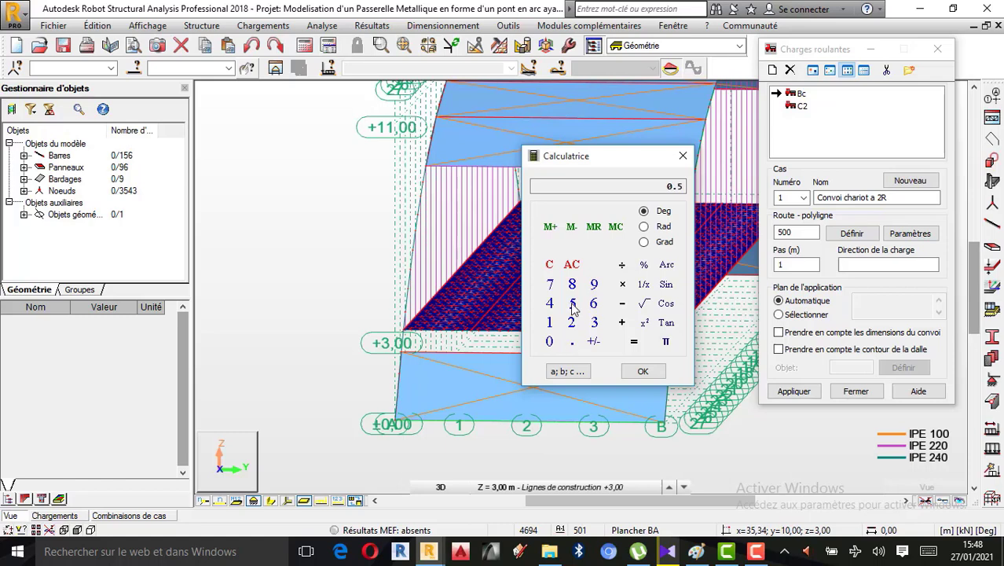
{"action": "left_click", "coordinate": [645, 372]}
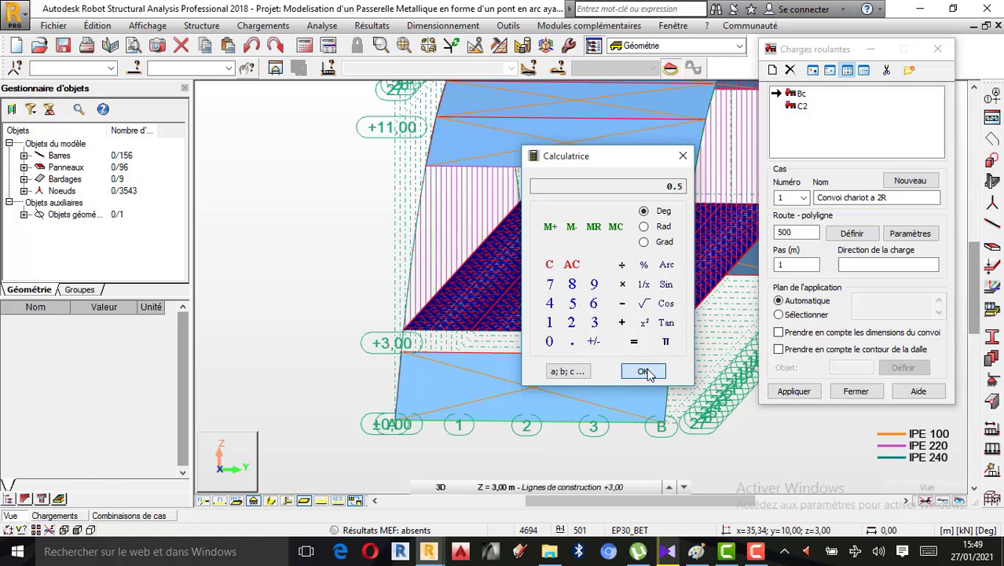
{"action": "left_click", "coordinate": [682, 155]}
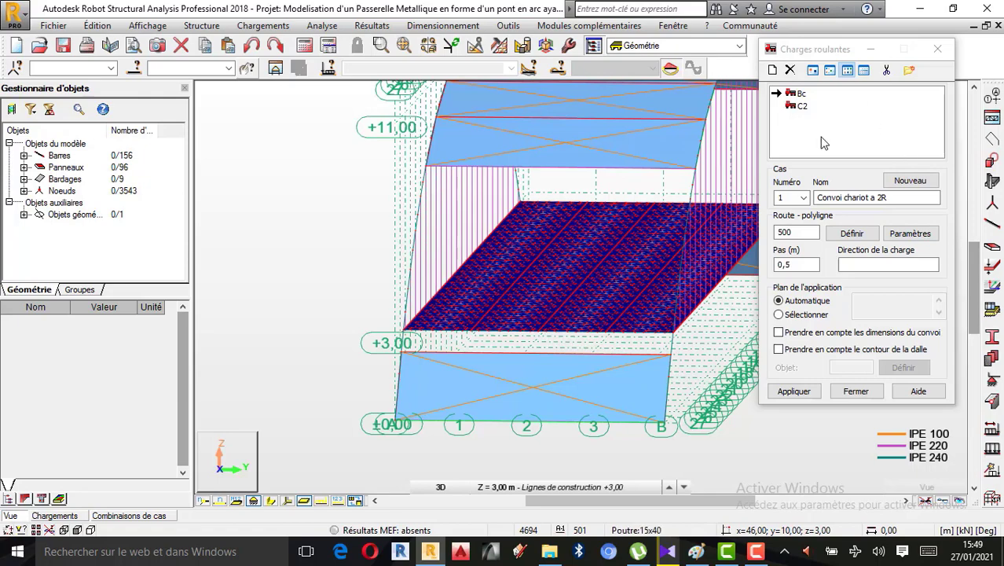
Review the concentrated forces that make up the Bc convoy and close its definition
{"action": "left_click", "coordinate": [798, 95]}
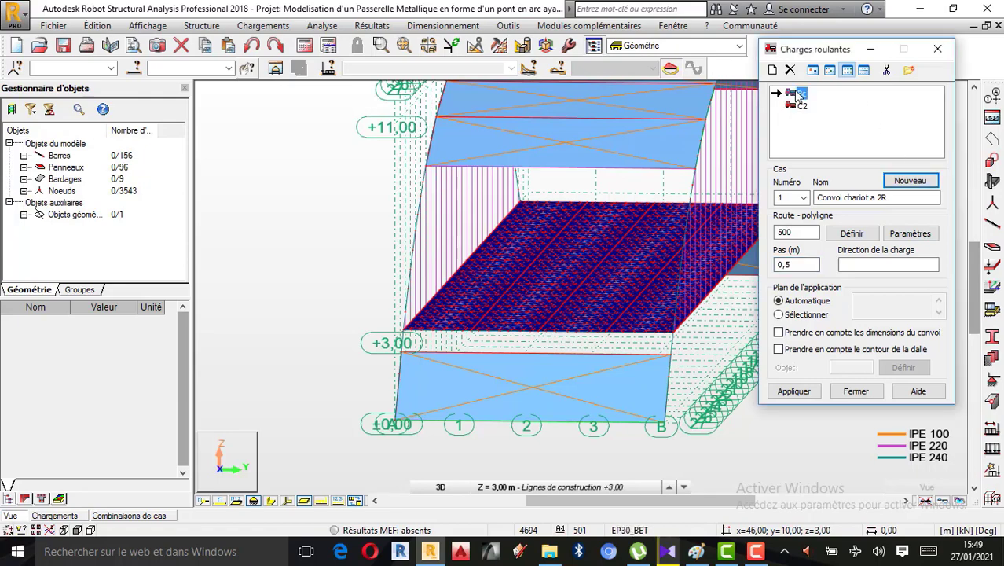
{"action": "double_click", "coordinate": [799, 95]}
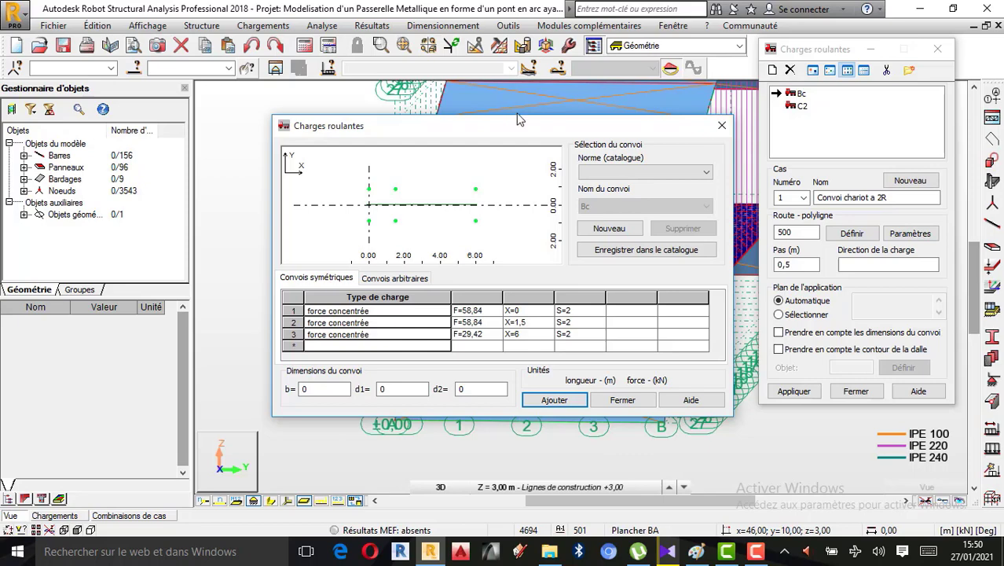
{"action": "left_click_drag", "start_coordinate": [508, 136], "coordinate": [292, 174]}
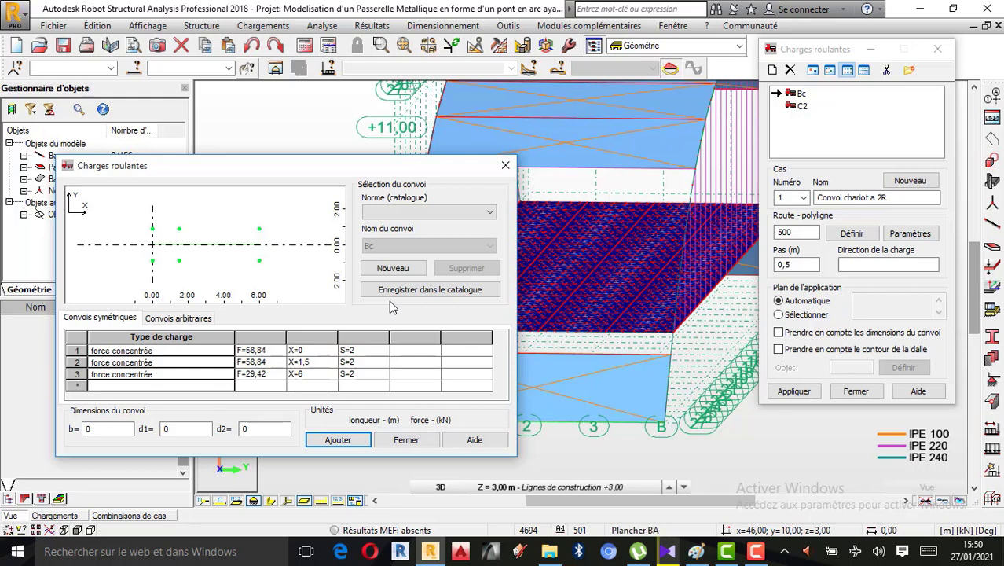
{"action": "left_click", "coordinate": [501, 173]}
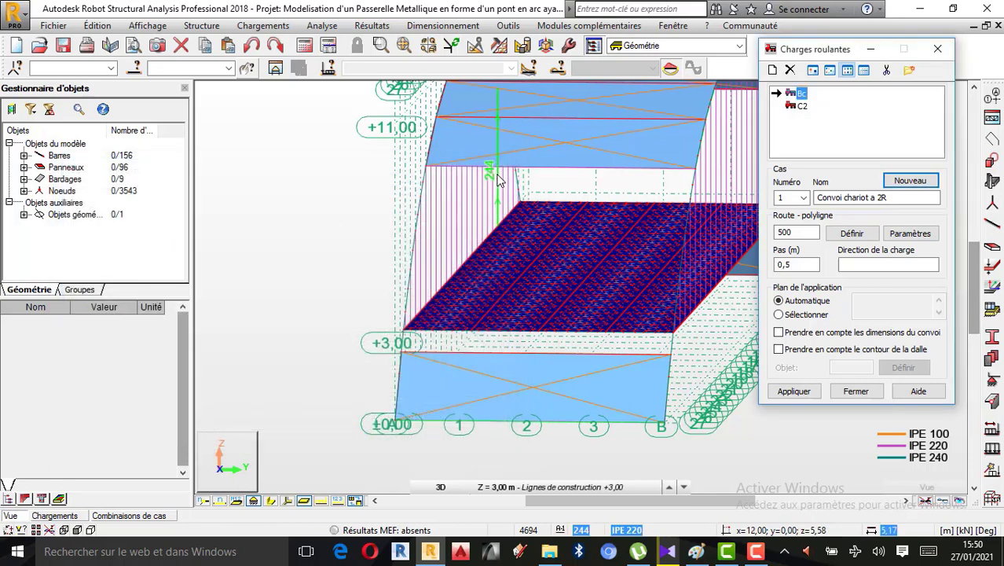
Start a new convoy definition for the moving load and choose the CPC catalogue as its standard
{"action": "left_click", "coordinate": [773, 70]}
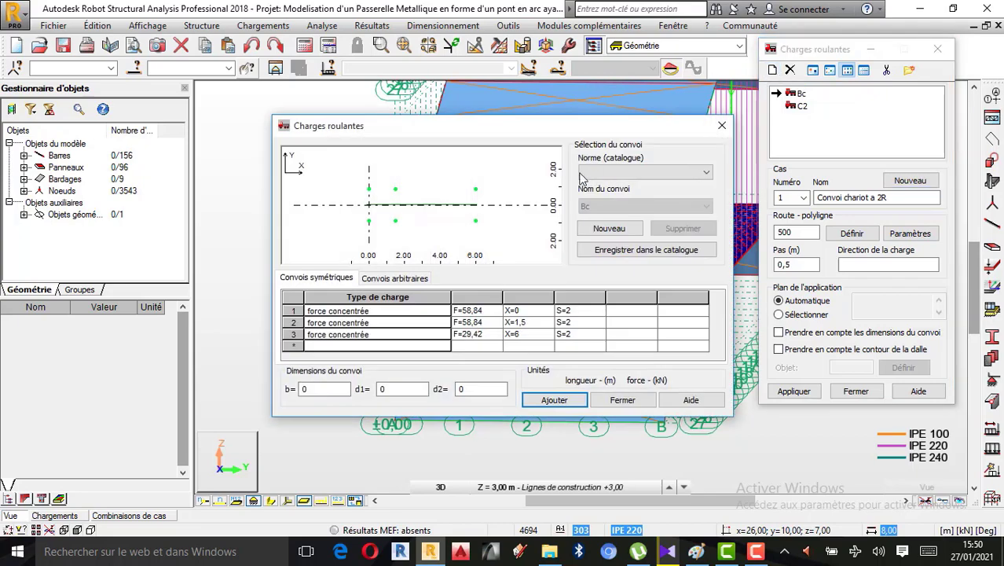
{"action": "left_click_drag", "start_coordinate": [528, 134], "coordinate": [269, 138]}
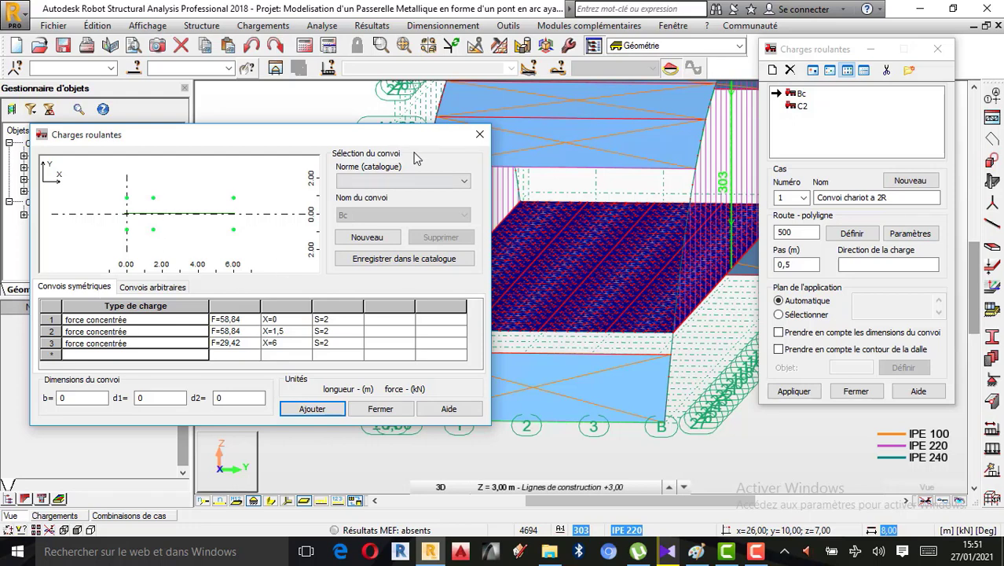
{"action": "left_click", "coordinate": [454, 183]}
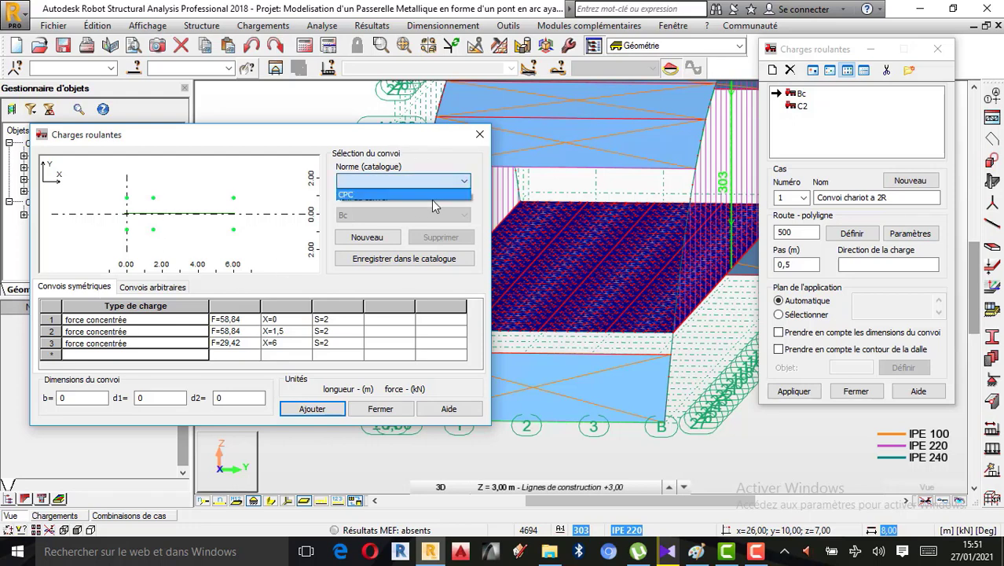
{"action": "left_click", "coordinate": [453, 184]}
{"action": "left_click", "coordinate": [453, 184]}
{"action": "left_click", "coordinate": [407, 197]}
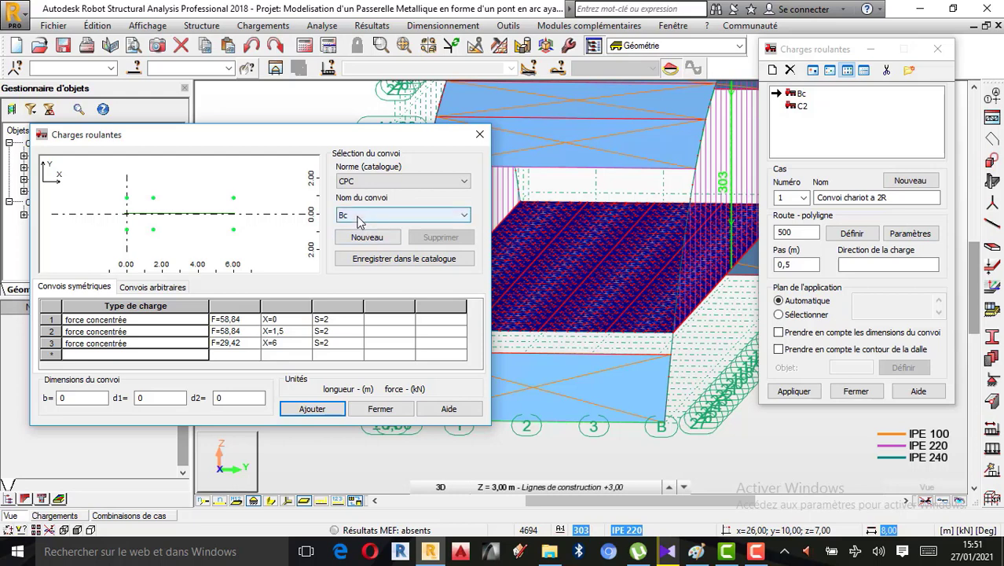
Compare the force layouts of the Bt, Bc and Br convoys and select Bt as the base convoy
{"action": "left_click", "coordinate": [417, 215]}
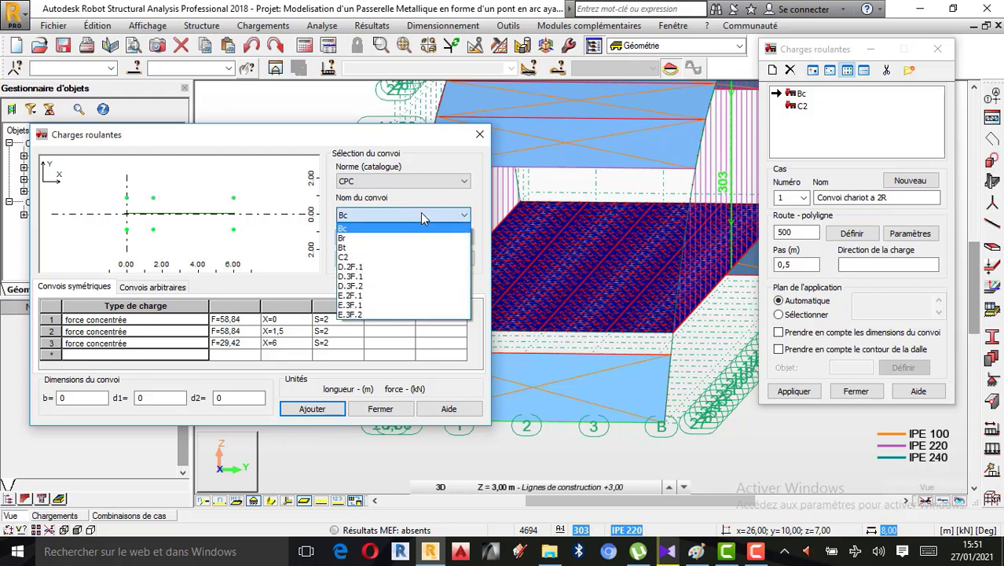
{"action": "left_click", "coordinate": [358, 249]}
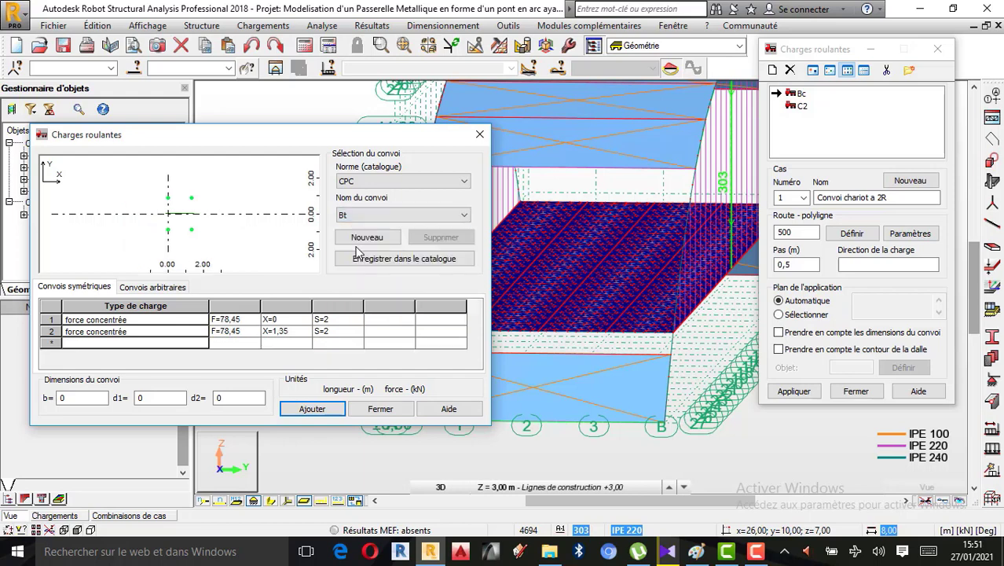
{"action": "left_click", "coordinate": [389, 220]}
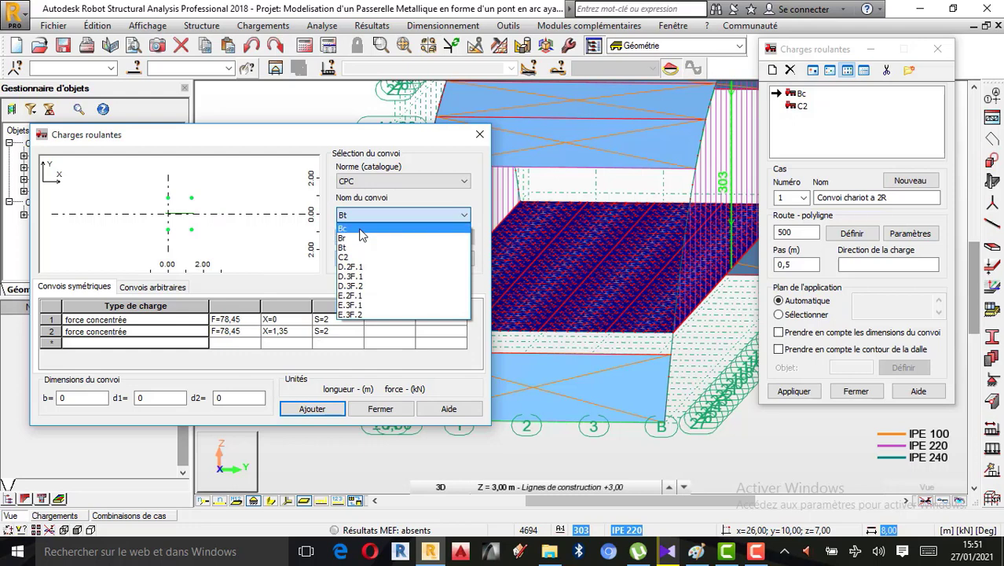
{"action": "left_click", "coordinate": [360, 229]}
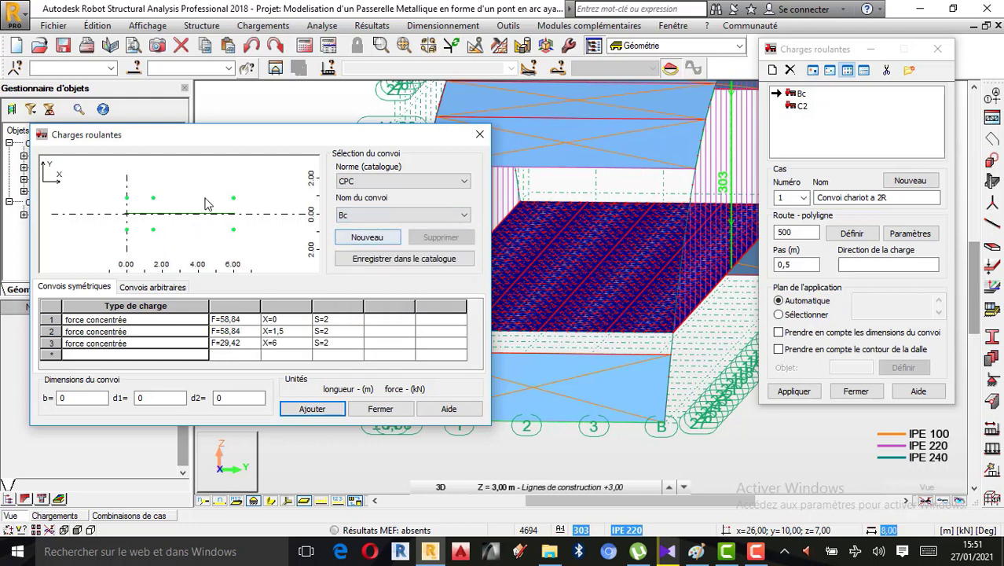
{"action": "left_click", "coordinate": [384, 216]}
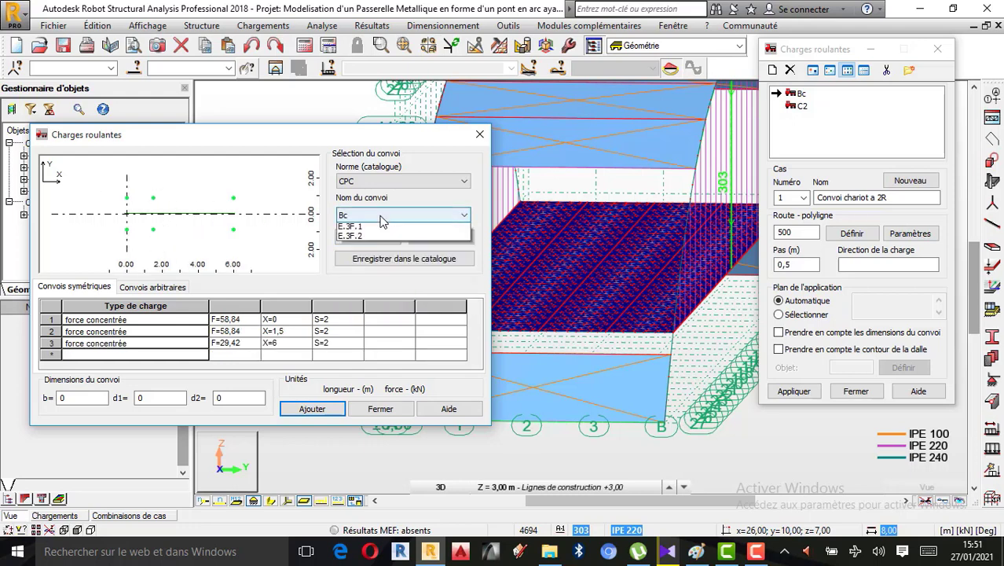
{"action": "left_click", "coordinate": [350, 238]}
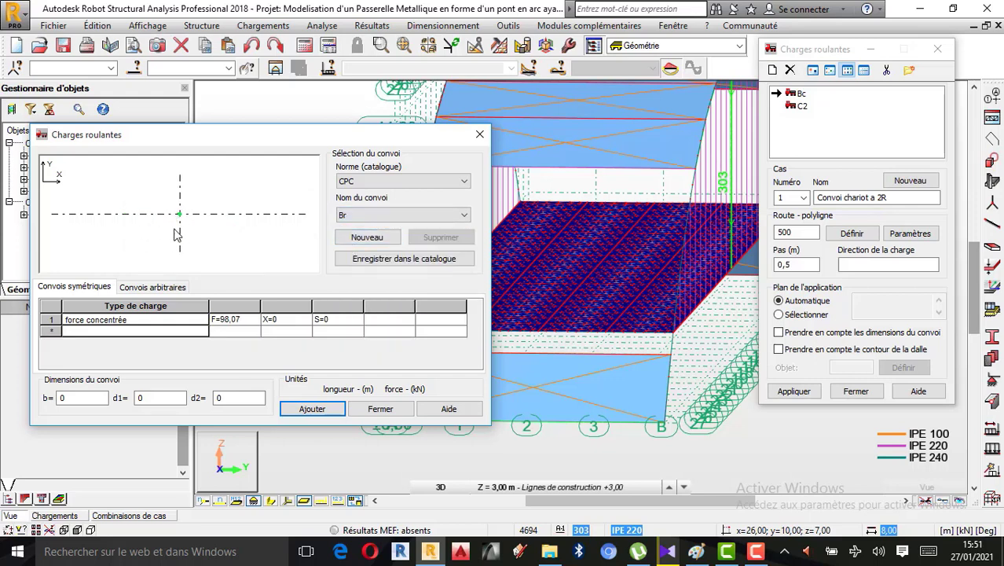
{"action": "left_click", "coordinate": [382, 216]}
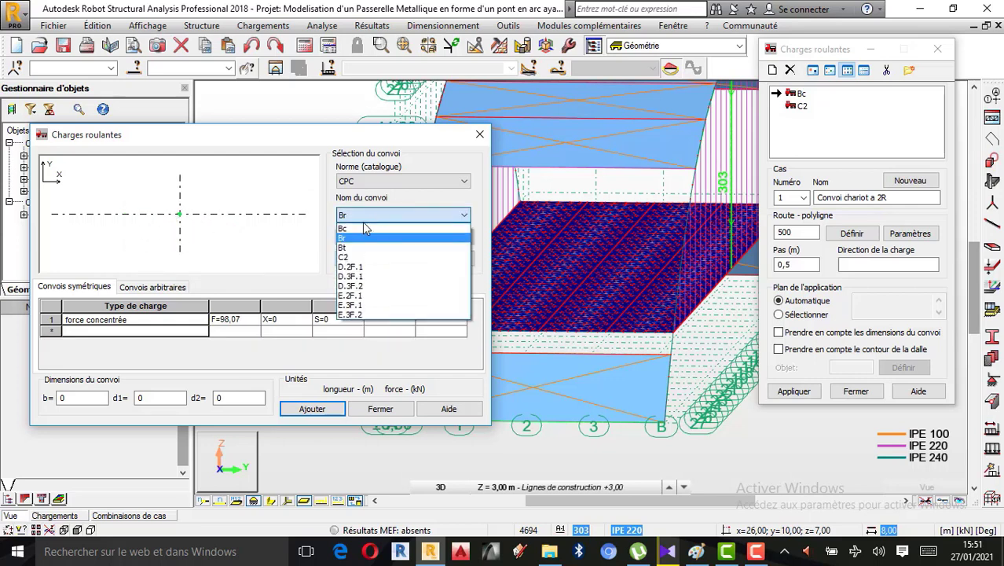
{"action": "left_click", "coordinate": [348, 248]}
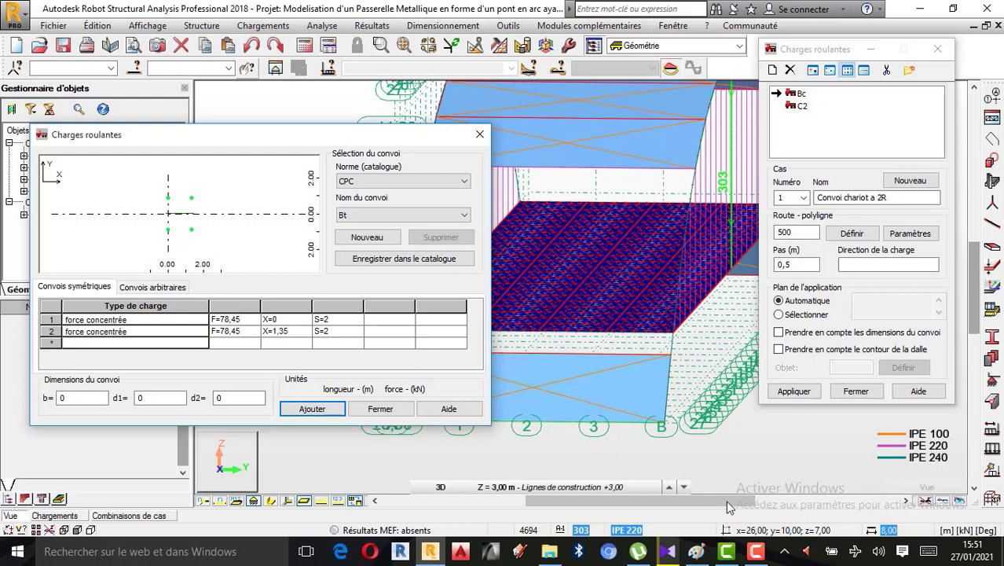
Check the load sketch in Paint, return to Robot, and delete the Bt convoy's second concentrated force at X=1,35
{"action": "left_click", "coordinate": [696, 550]}
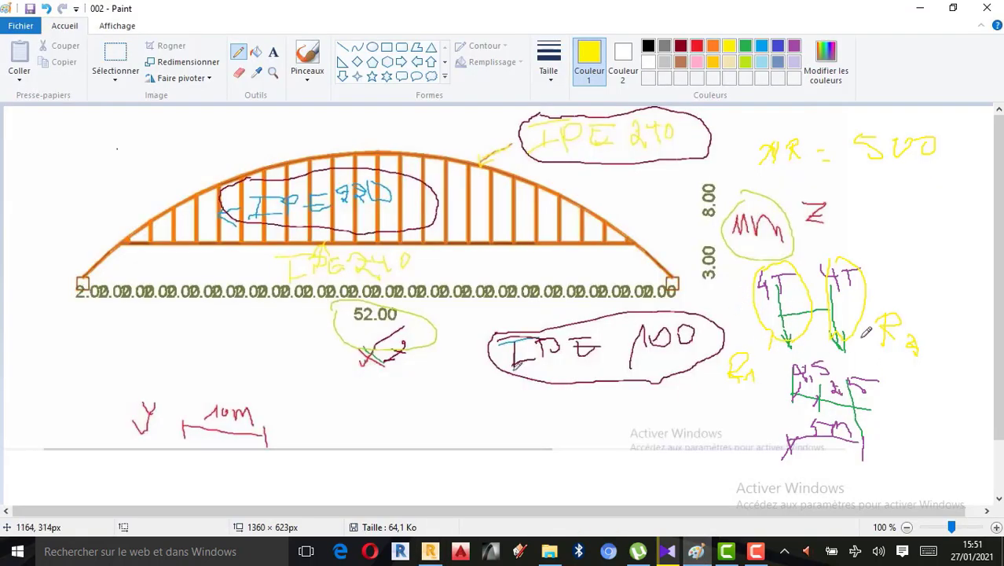
{"action": "left_click", "coordinate": [430, 550]}
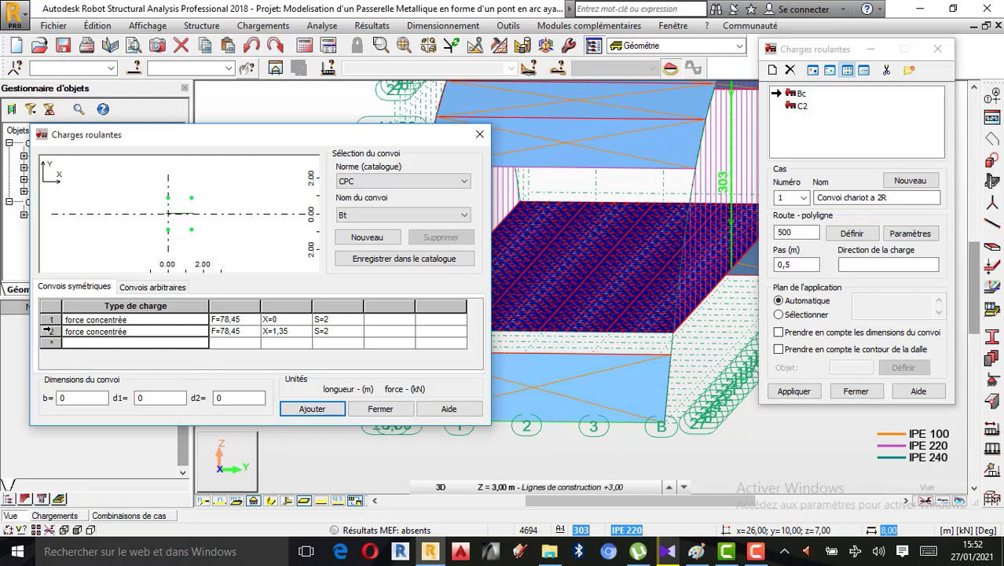
{"action": "left_click", "coordinate": [49, 331]}
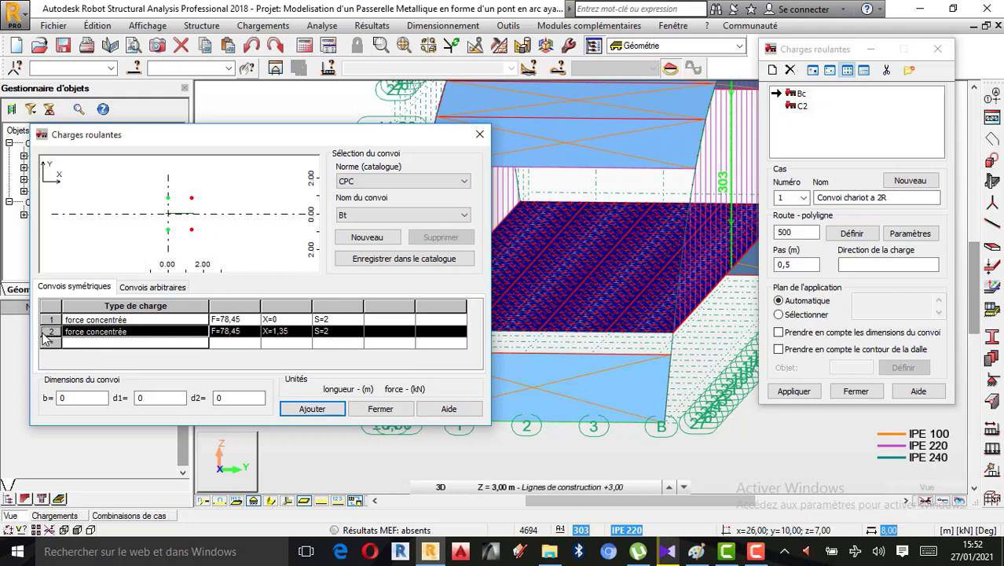
{"action": "key", "text": "Delete"}
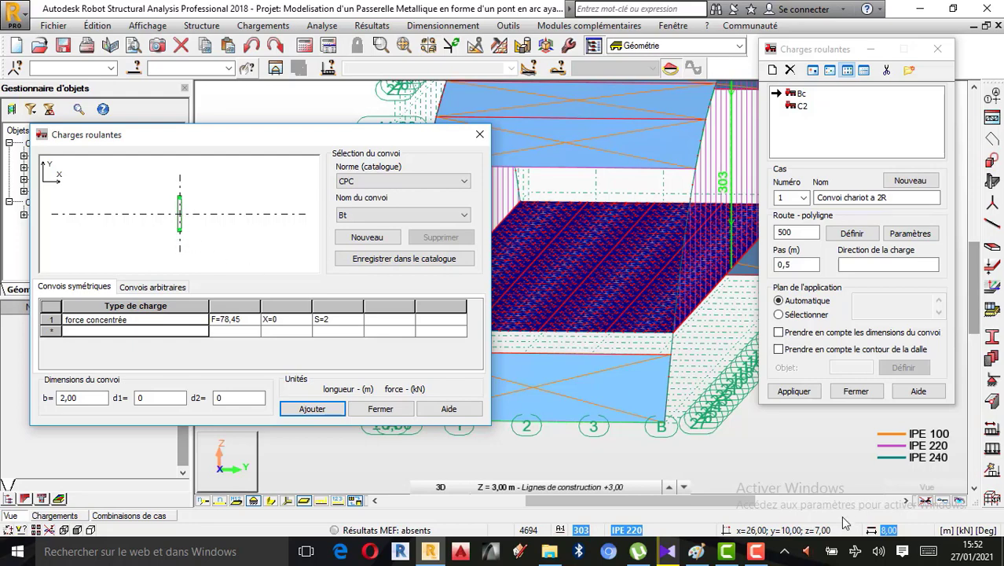
Switch to Paint to examine the 4T axle loads and their spacing in the sketch, and return to Robot
{"action": "left_click", "coordinate": [696, 551]}
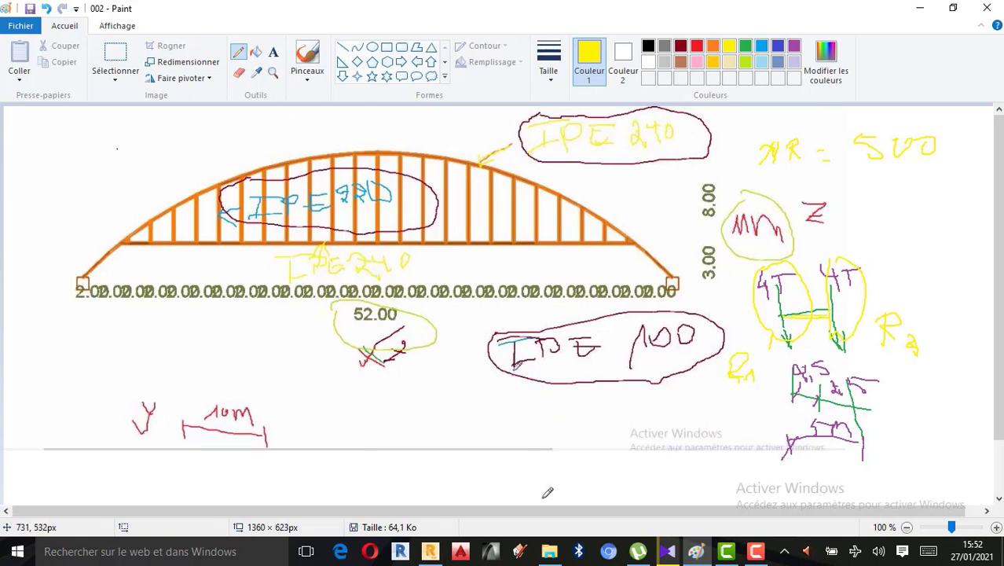
{"action": "left_click", "coordinate": [430, 551]}
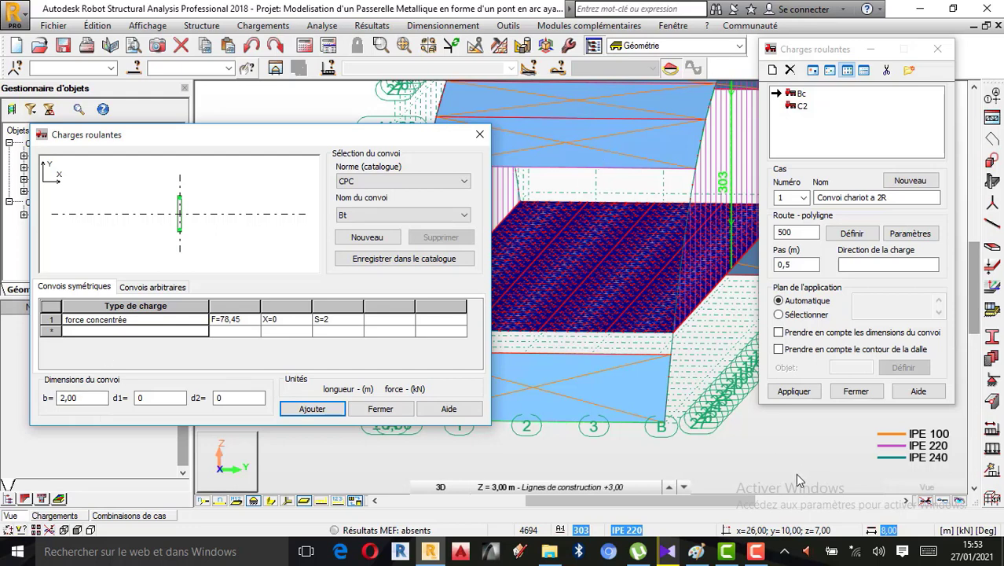
{"action": "left_click", "coordinate": [697, 555]}
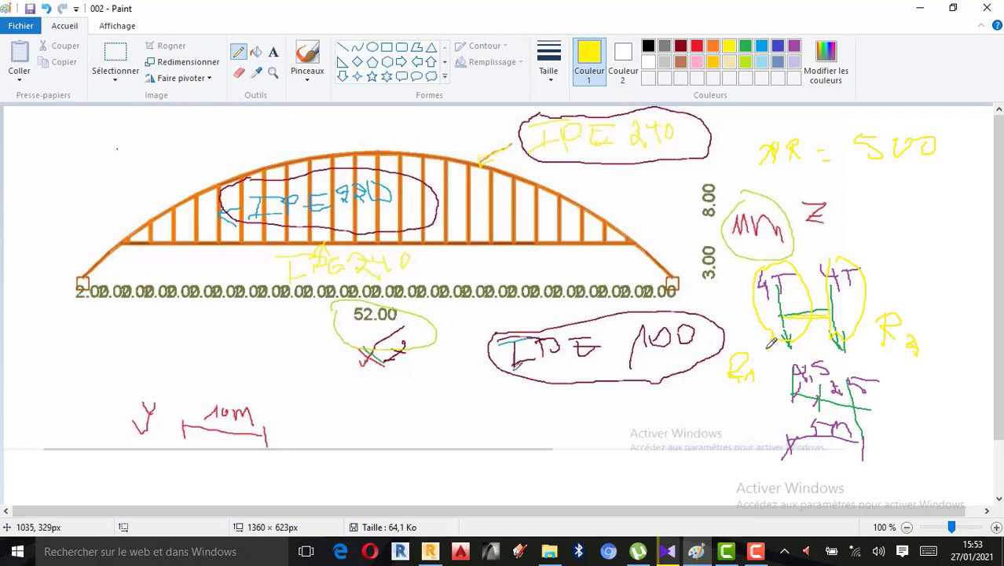
{"action": "left_click", "coordinate": [921, 8]}
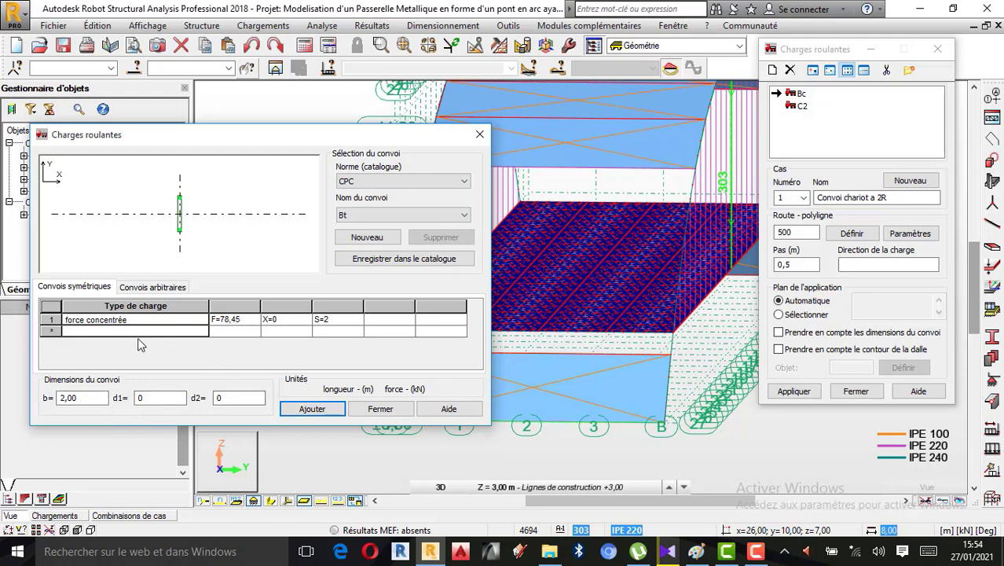
Open the remaining force's F value for editing, check the 4T sketch in Paint, and close the convoy definition without adding it
{"action": "left_click", "coordinate": [247, 322]}
{"action": "left_click", "coordinate": [245, 320]}
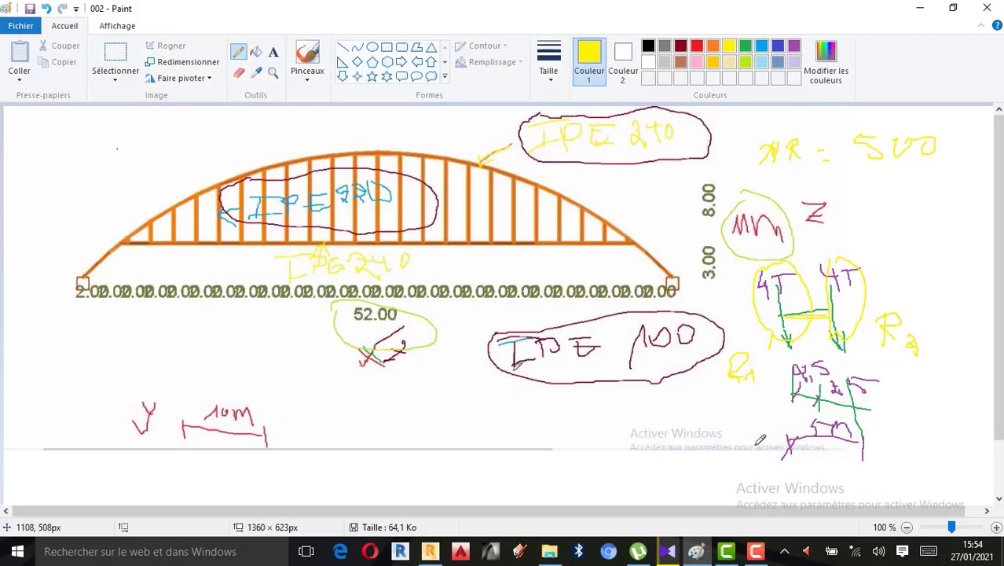
{"action": "left_click", "coordinate": [696, 552]}
{"action": "left_click", "coordinate": [917, 11]}
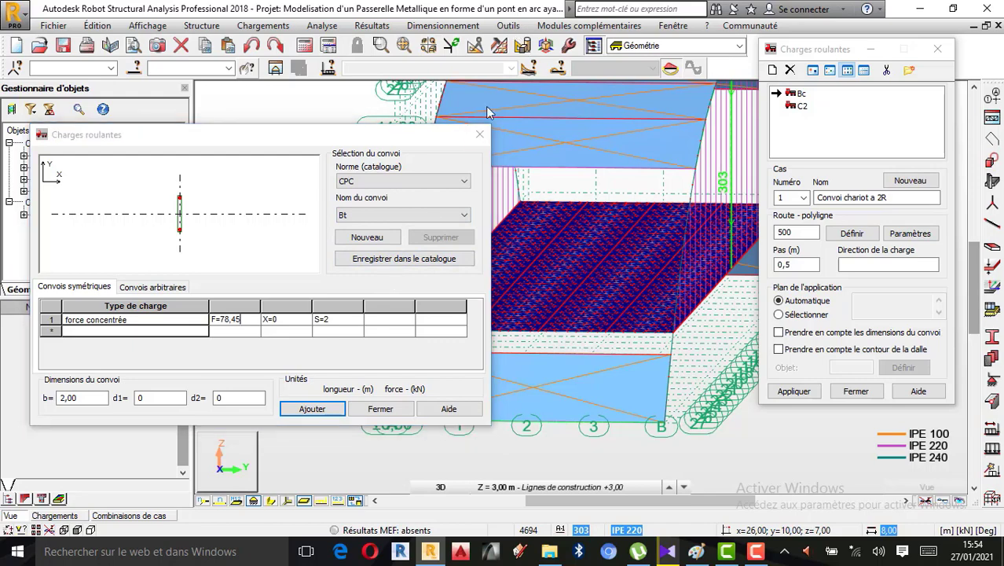
{"action": "left_click", "coordinate": [381, 409]}
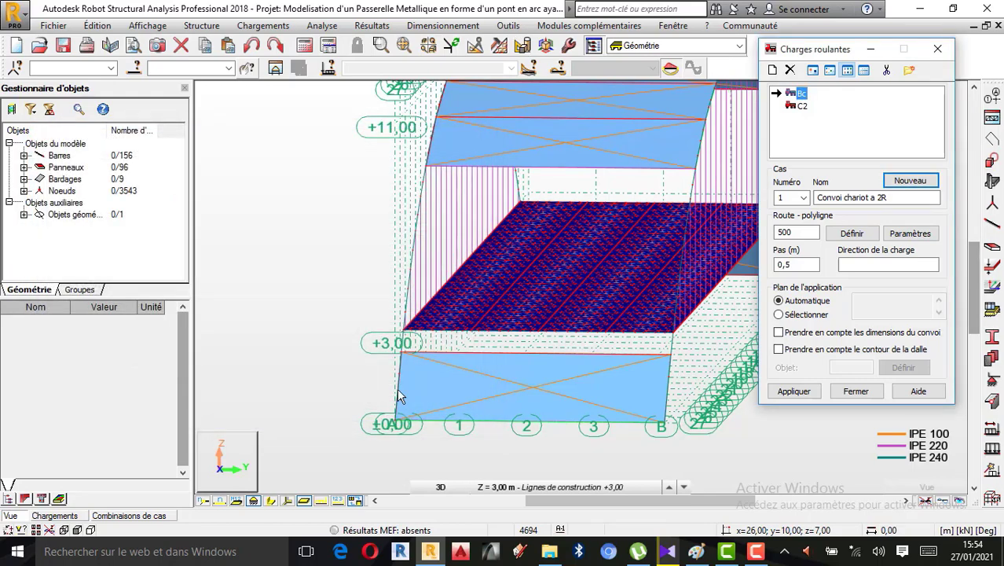
Set the force unit to T and the moment unit to T*m in the task preferences
{"action": "left_click", "coordinate": [507, 26]}
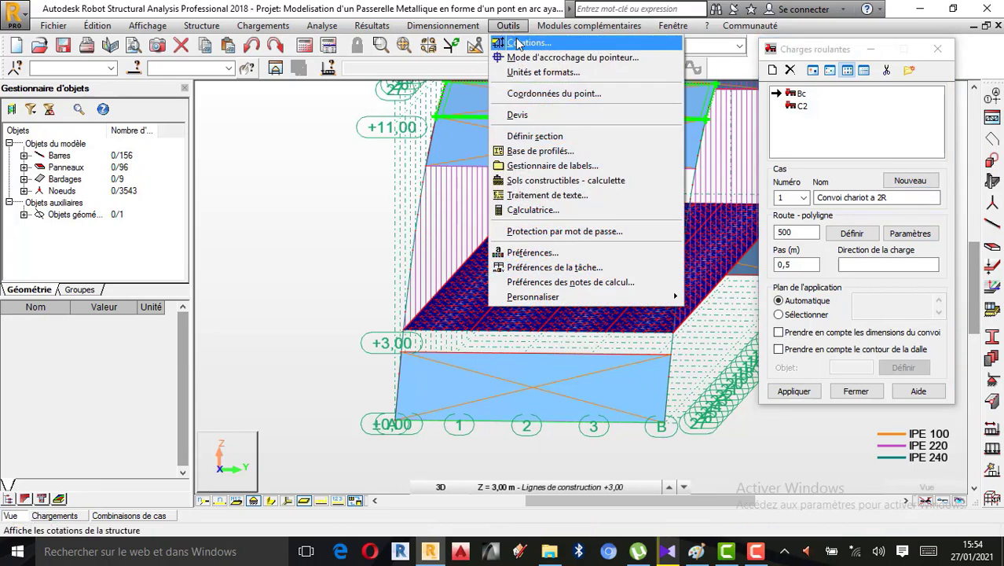
{"action": "left_click", "coordinate": [549, 74]}
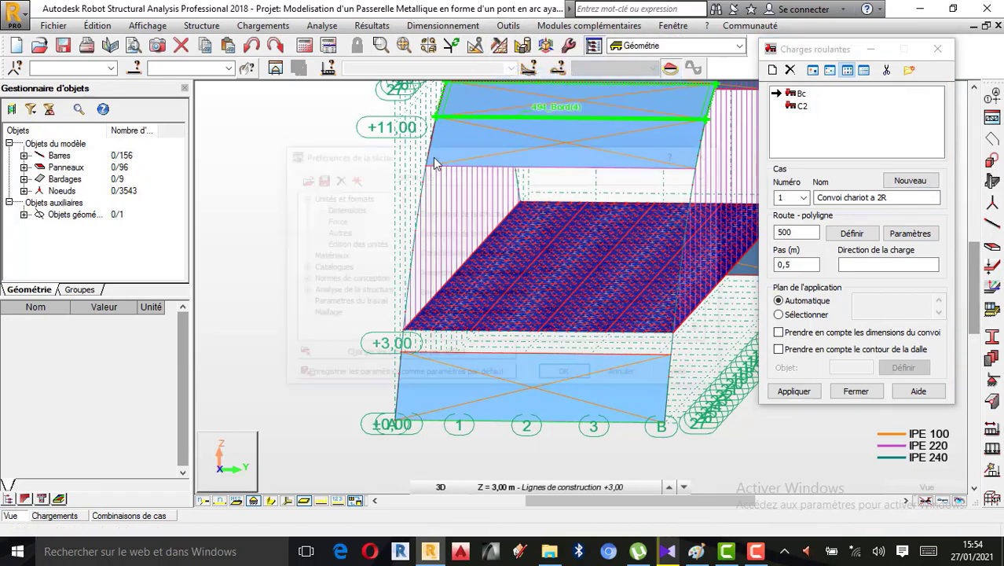
{"action": "left_click", "coordinate": [333, 222]}
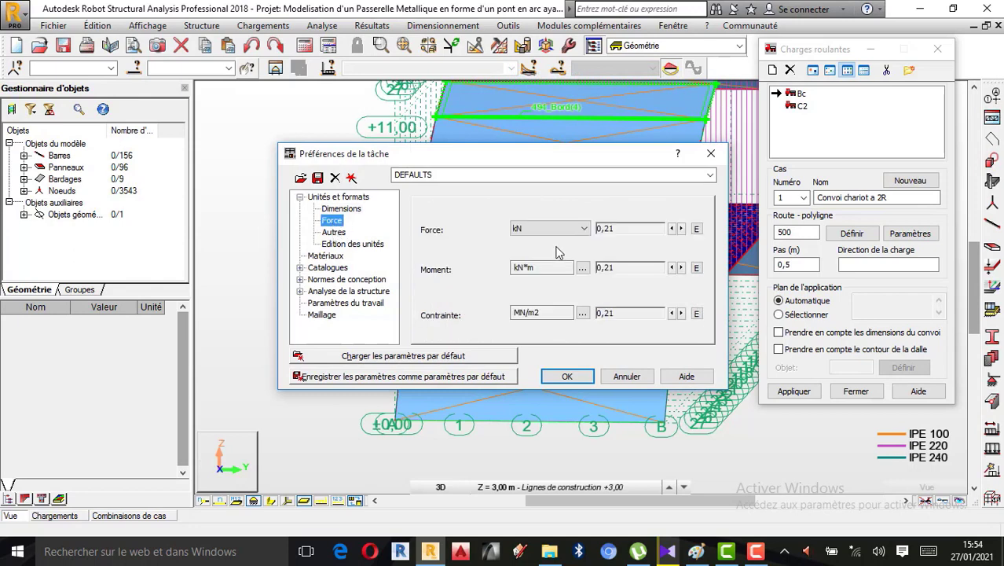
{"action": "left_click", "coordinate": [584, 228]}
{"action": "left_click", "coordinate": [520, 319]}
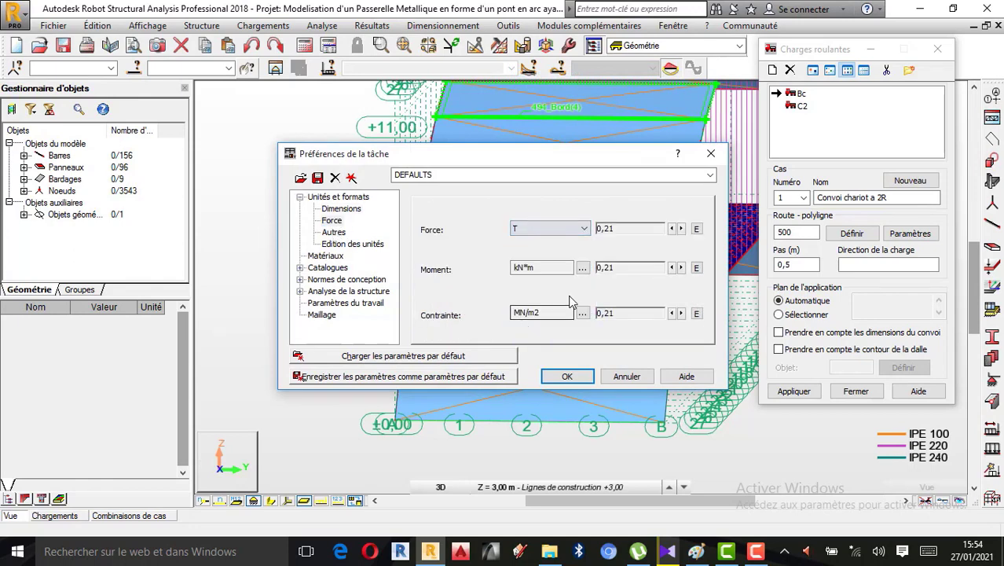
{"action": "left_click", "coordinate": [583, 268]}
{"action": "left_click", "coordinate": [585, 267]}
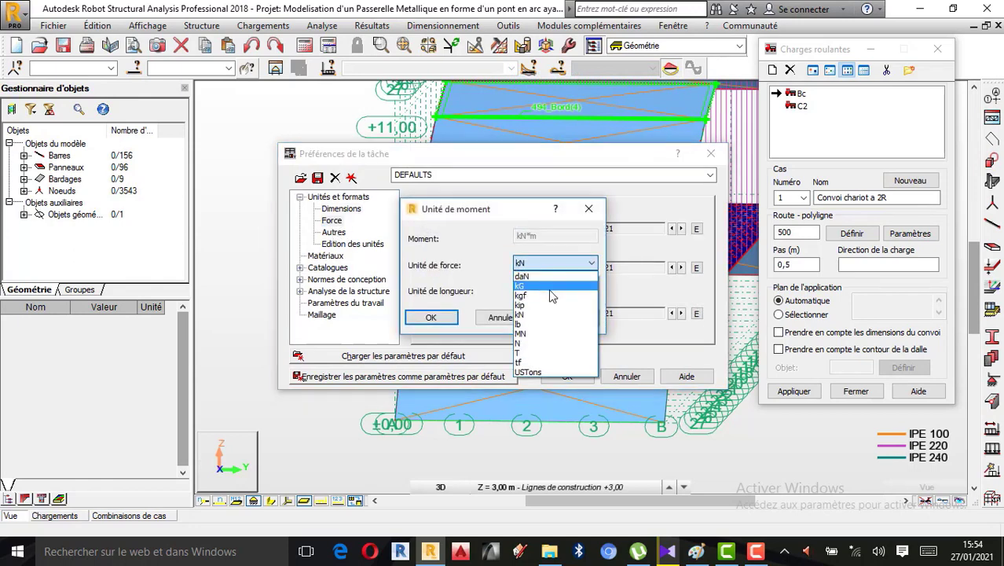
{"action": "left_click", "coordinate": [533, 353]}
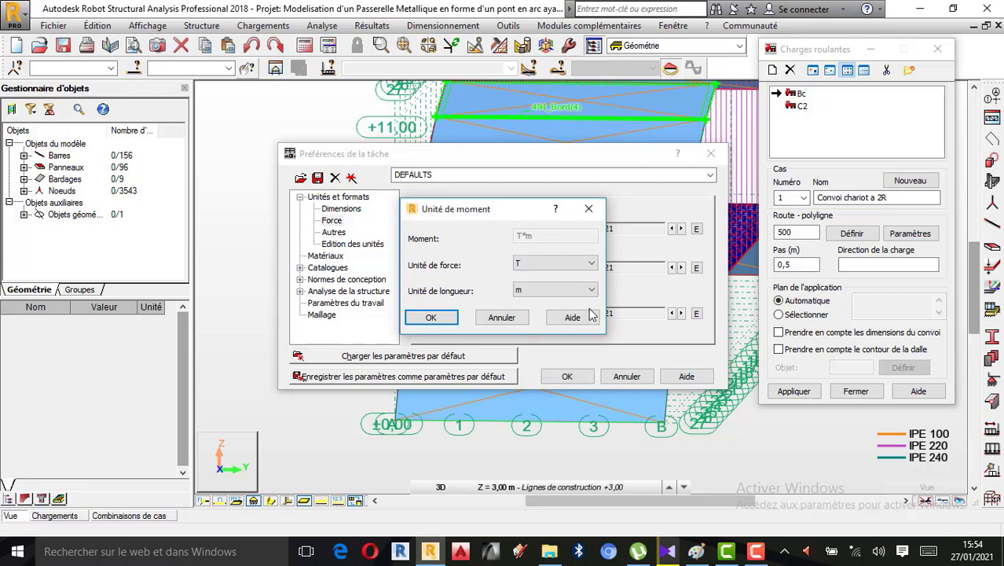
{"action": "left_click", "coordinate": [451, 323]}
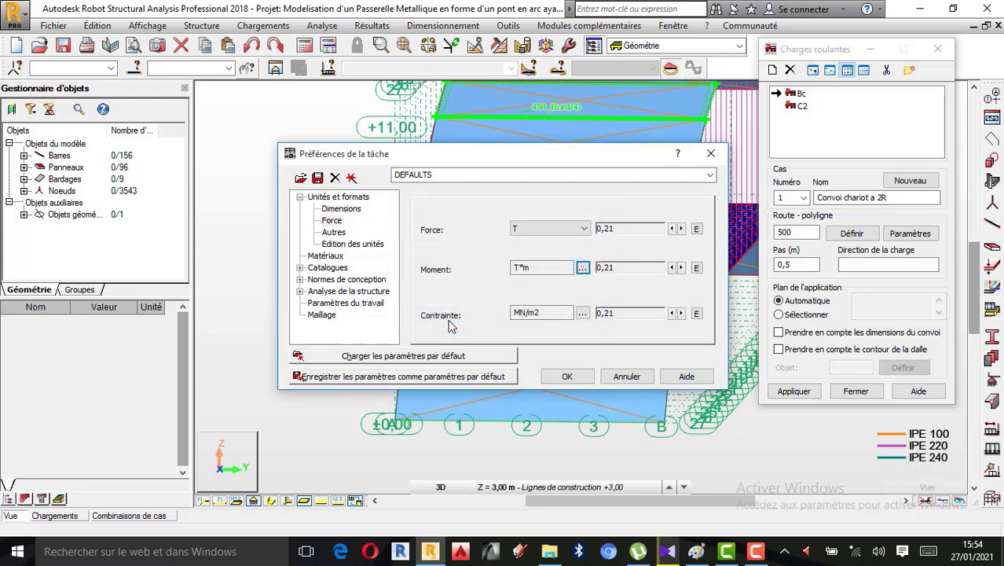
Set the stress unit to T/m2 and apply the new task preferences
{"action": "left_click", "coordinate": [583, 313]}
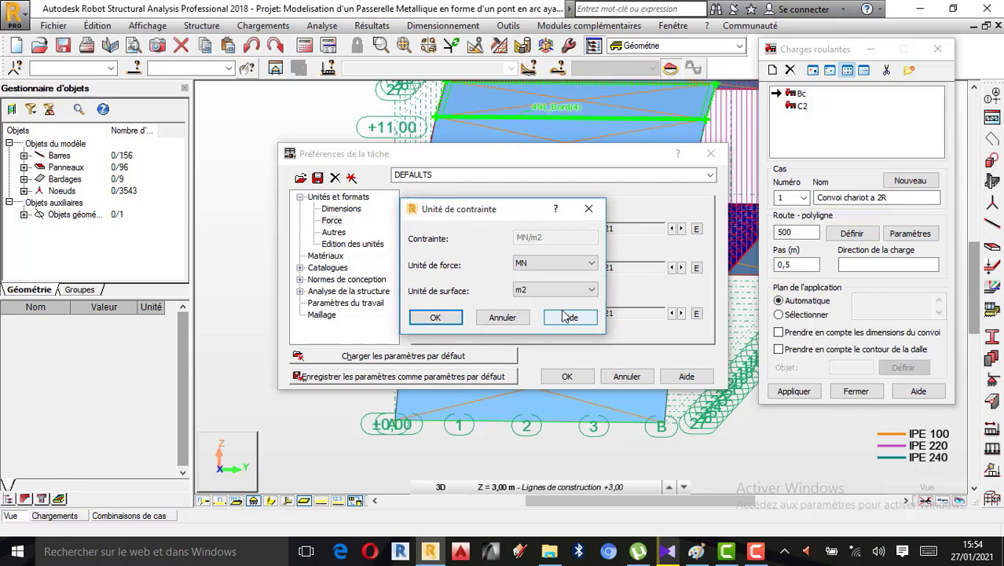
{"action": "left_click", "coordinate": [571, 264]}
{"action": "left_click", "coordinate": [533, 354]}
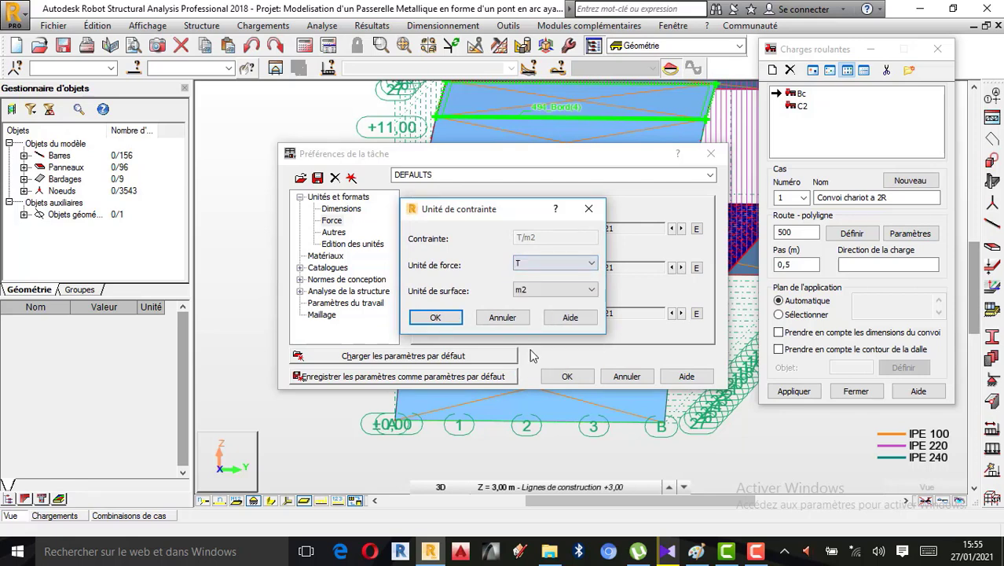
{"action": "left_click", "coordinate": [437, 316]}
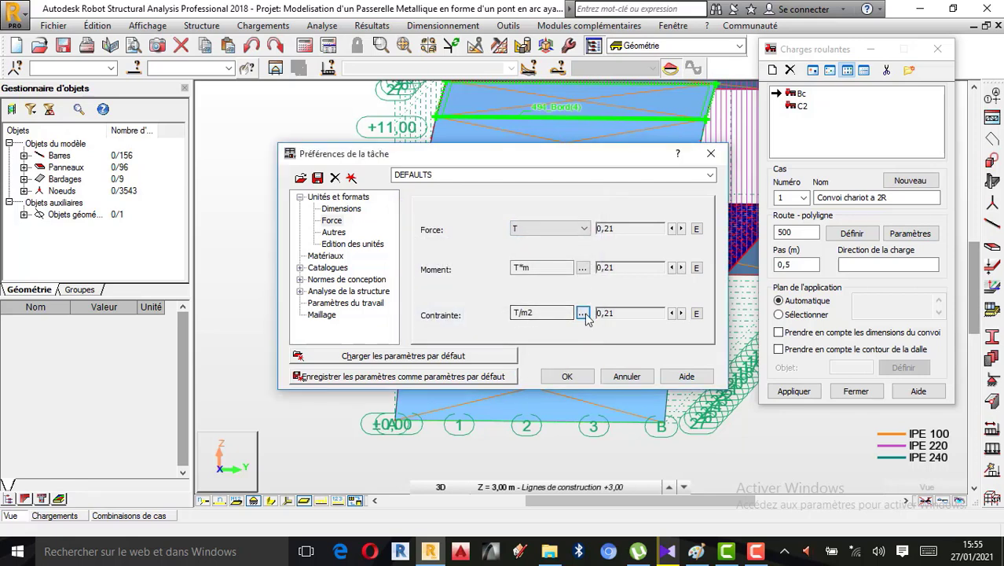
{"action": "left_click", "coordinate": [568, 377]}
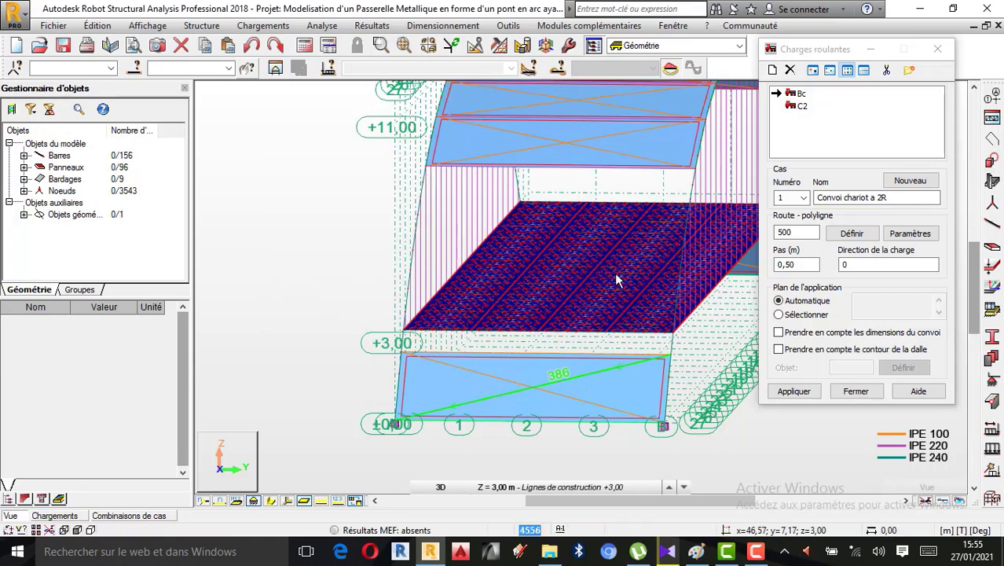
{"action": "scroll", "coordinate": [616, 257], "scroll_direction": "up", "scroll_amount": 1}
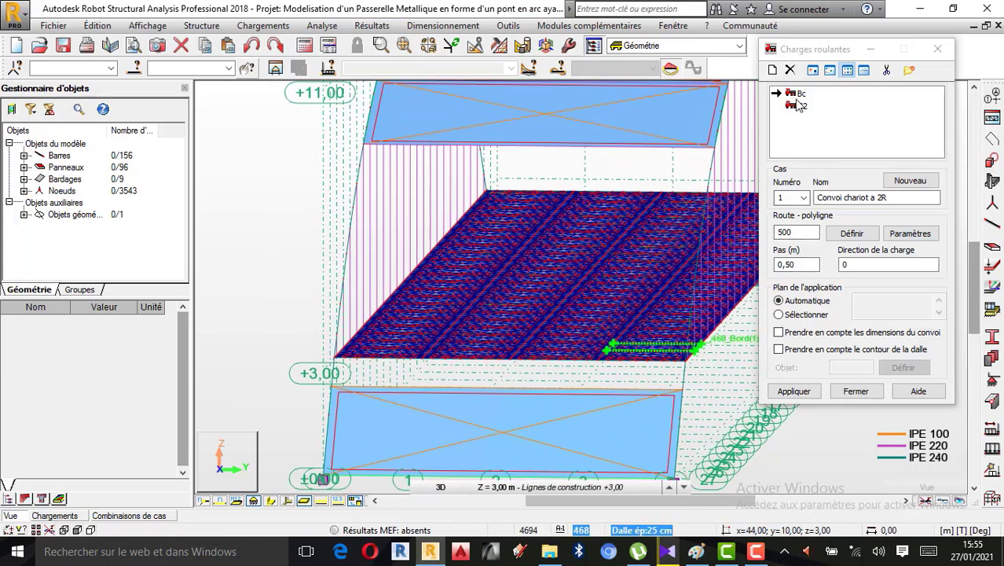
Start a new moving-load convoy from the CPC catalogue's Bt convoy and delete its second concentrated force at X=1,35
{"action": "left_click", "coordinate": [774, 70]}
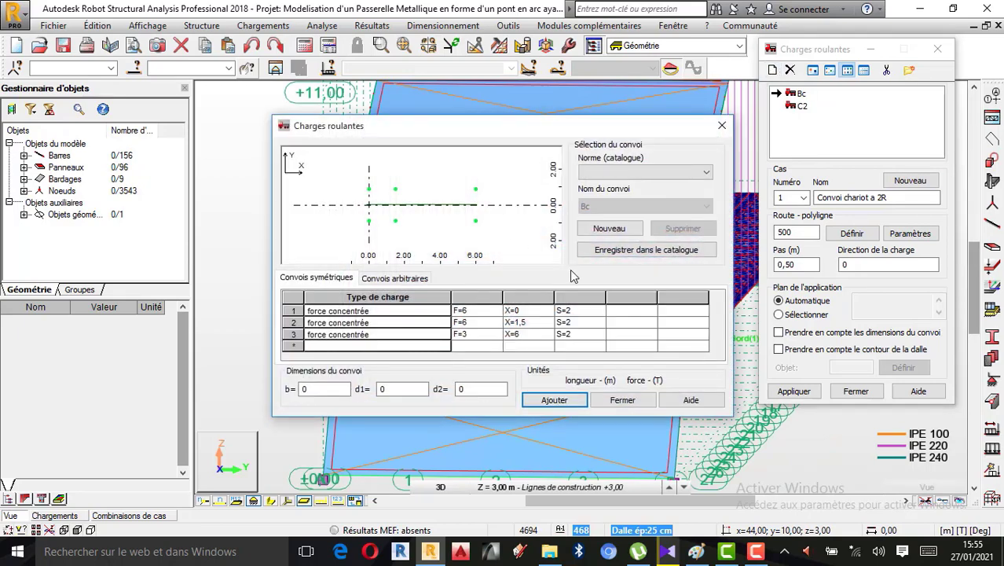
{"action": "left_click", "coordinate": [668, 175]}
{"action": "left_click", "coordinate": [635, 187]}
{"action": "left_click", "coordinate": [693, 206]}
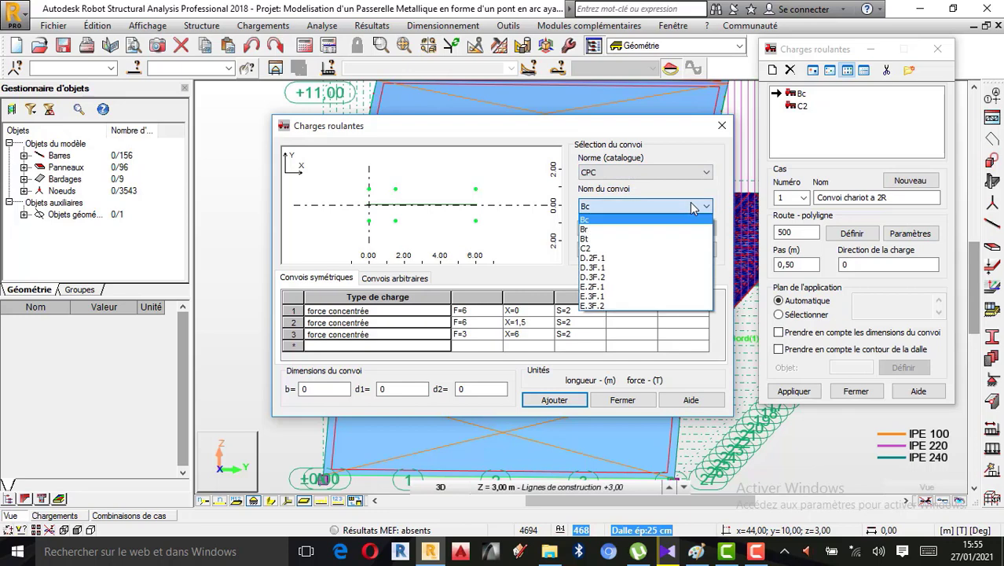
{"action": "left_click", "coordinate": [621, 240]}
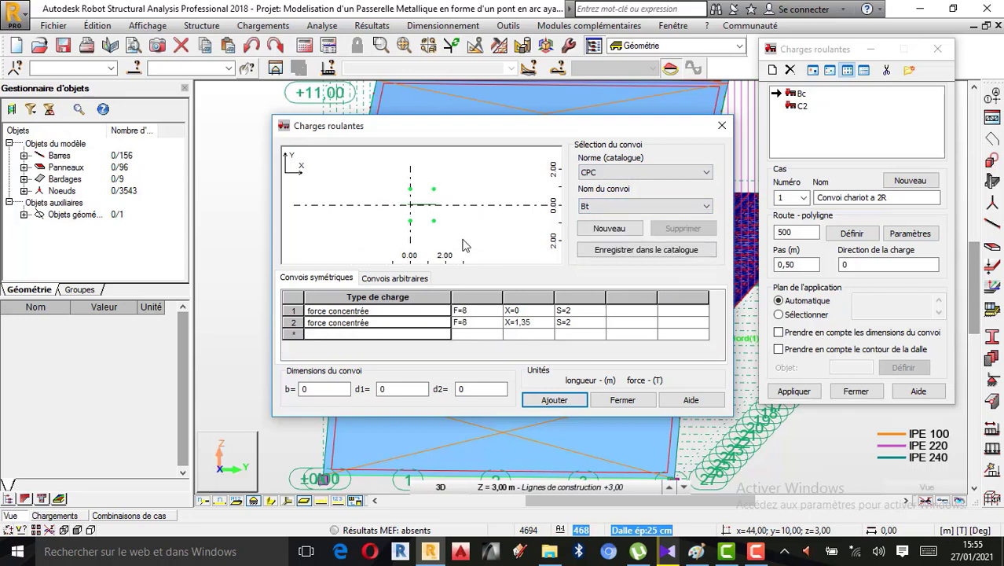
{"action": "left_click", "coordinate": [289, 323]}
{"action": "key", "text": "Delete"}
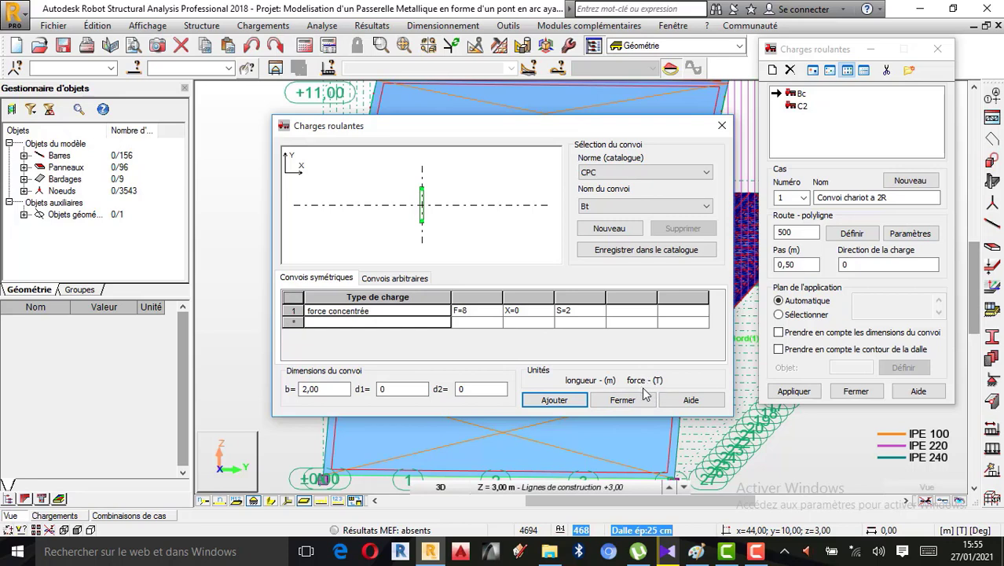
Set the remaining concentrated force to F=4 and add the Bt convoy to the moving loads list
{"action": "left_click", "coordinate": [472, 310]}
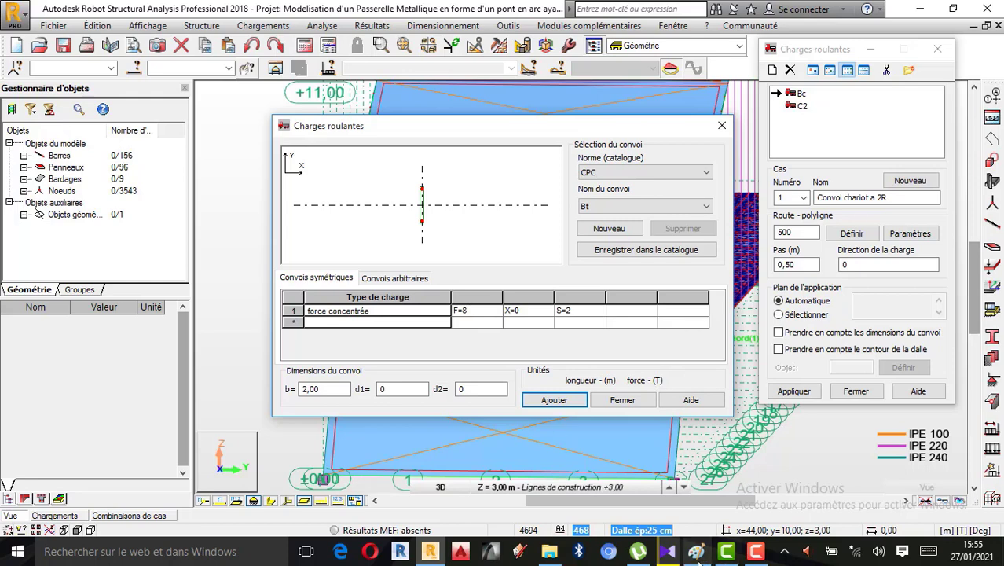
{"action": "mouse_move", "coordinate": [696, 553]}
{"action": "mouse_move", "coordinate": [702, 512]}
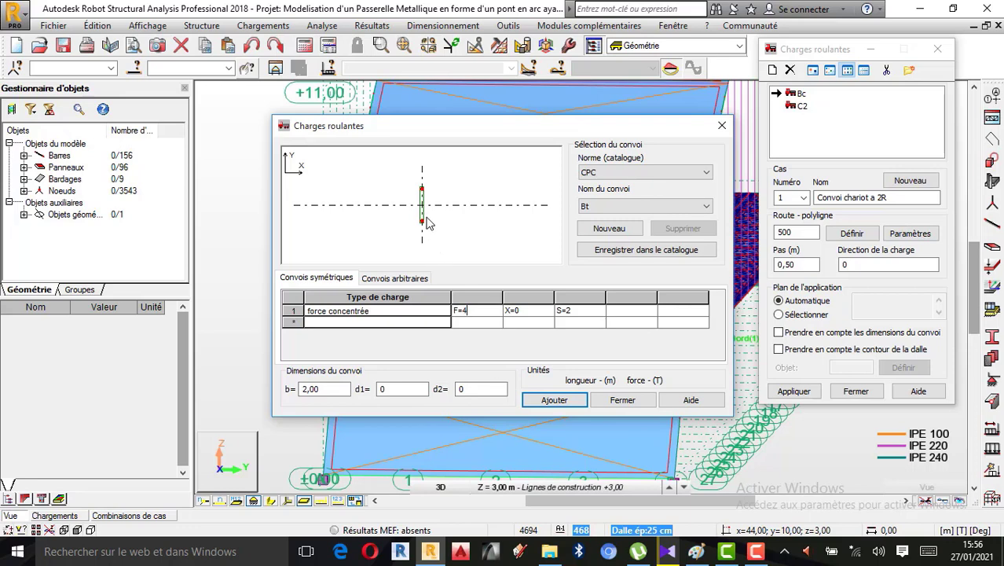
{"action": "left_click", "coordinate": [554, 400]}
{"action": "left_click", "coordinate": [720, 127]}
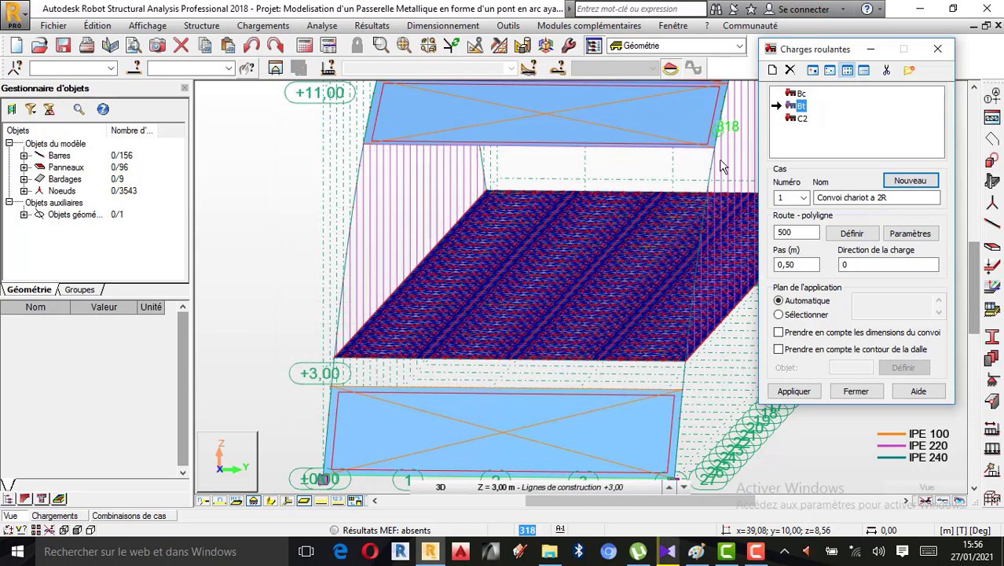
Try to apply the Bt convoy on route 500 with a 0,50 m step, and reopen the convoy's definition
{"action": "left_click", "coordinate": [795, 392]}
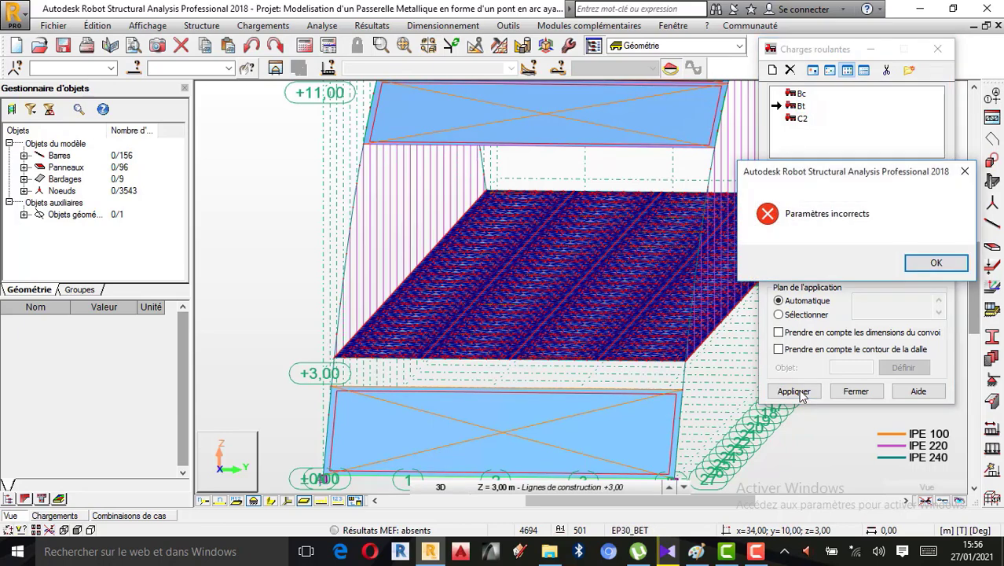
{"action": "left_click", "coordinate": [930, 267]}
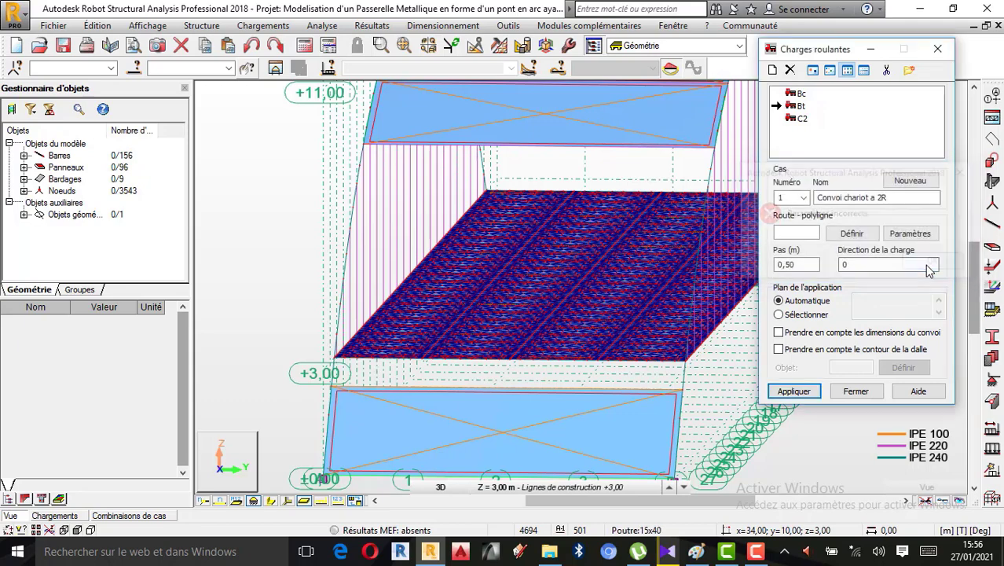
{"action": "double_click", "coordinate": [798, 108]}
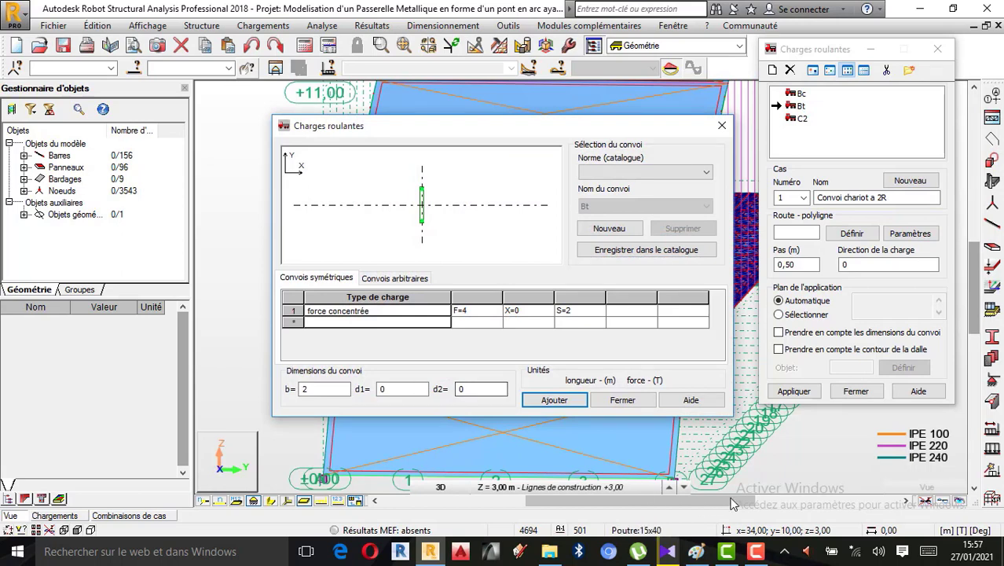
{"action": "left_click", "coordinate": [758, 551]}
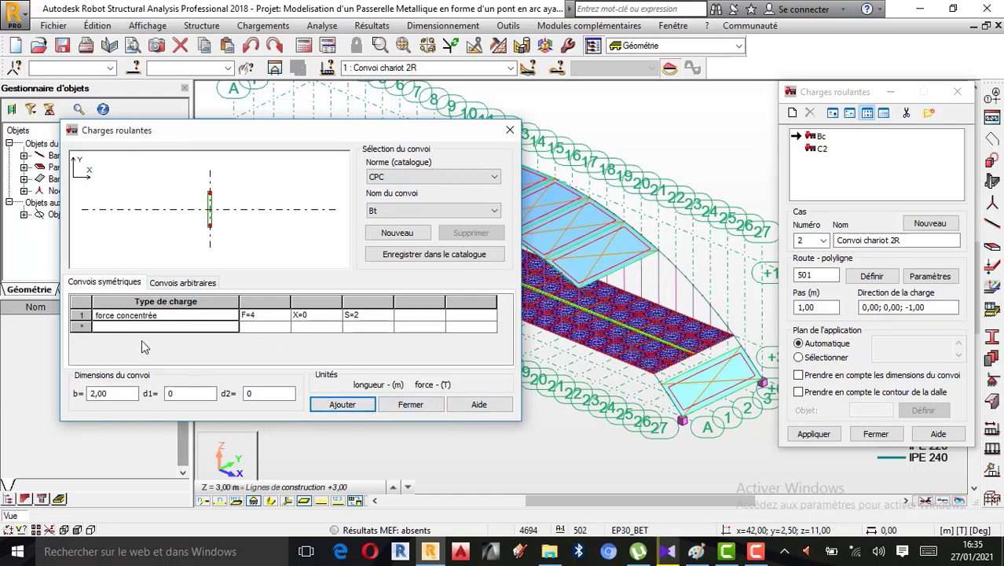
Add the single-axle Bt convoy with F=4 and apply it as case 2 on route 501, with a 1,00 m step and direction 0,00; 0,00; -1,00
{"action": "left_click", "coordinate": [337, 406]}
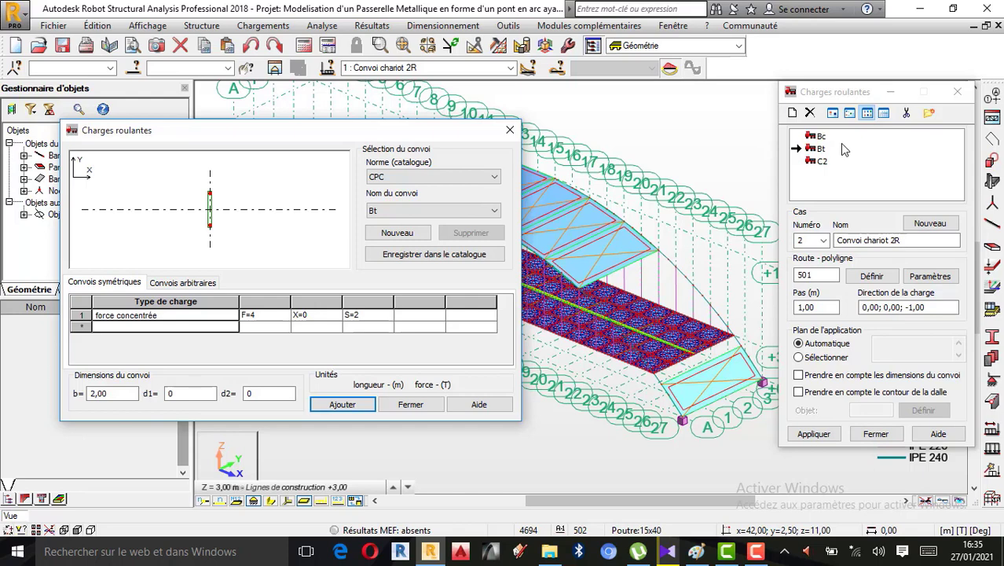
{"action": "left_click", "coordinate": [805, 437]}
{"action": "left_click", "coordinate": [409, 404]}
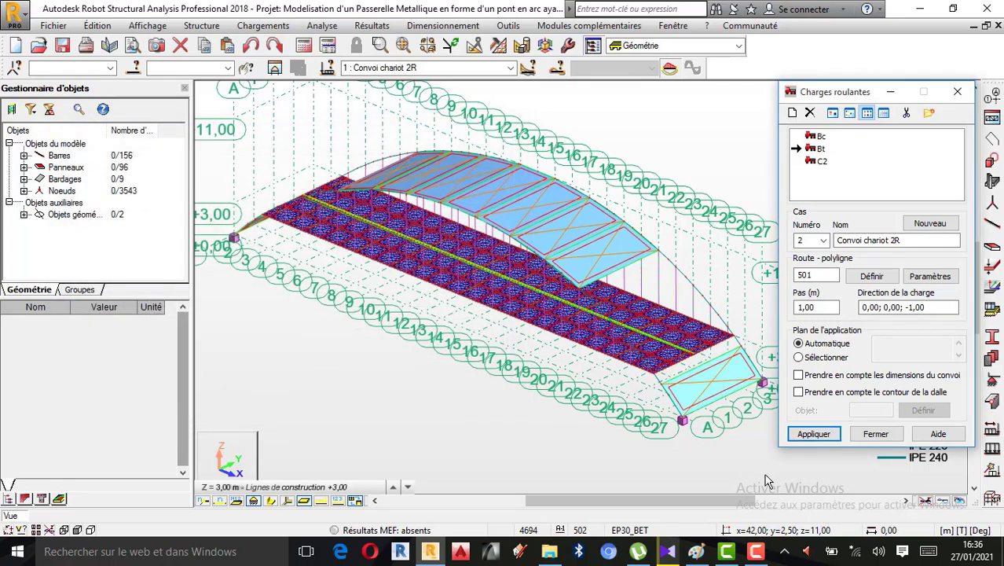
{"action": "left_click", "coordinate": [815, 435]}
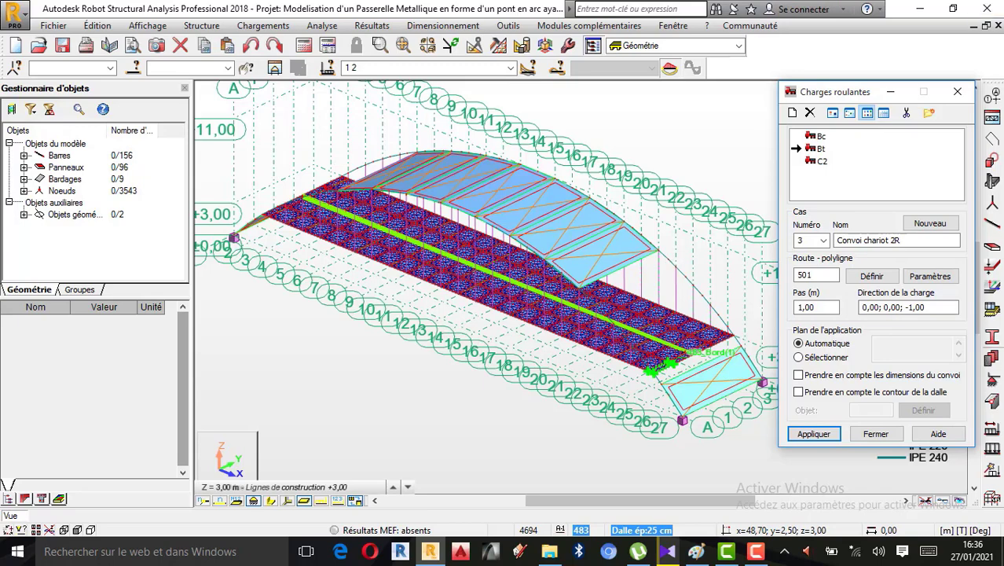
{"action": "left_click", "coordinate": [876, 434]}
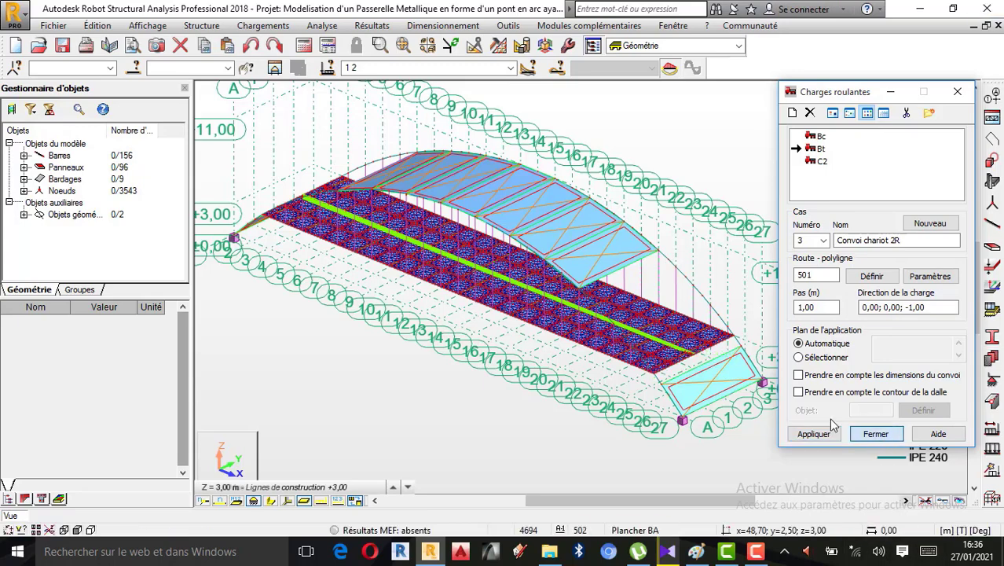
Examine the convoy routes along the footbridge deck in 3D, with the section sketches turned off
{"action": "left_click_drag", "start_coordinate": [898, 100], "coordinate": [629, 322]}
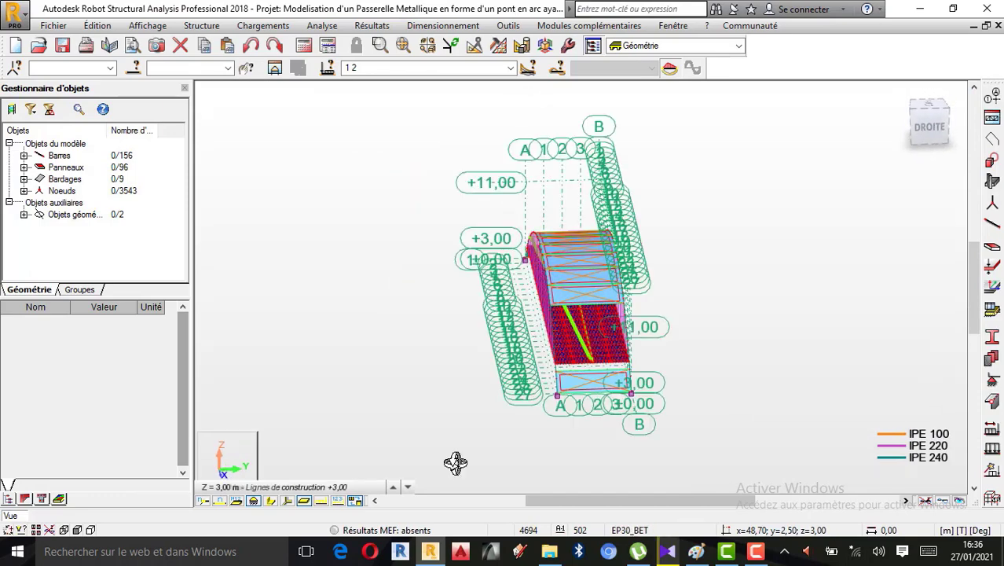
{"action": "left_click_drag", "start_coordinate": [522, 340], "coordinate": [617, 316]}
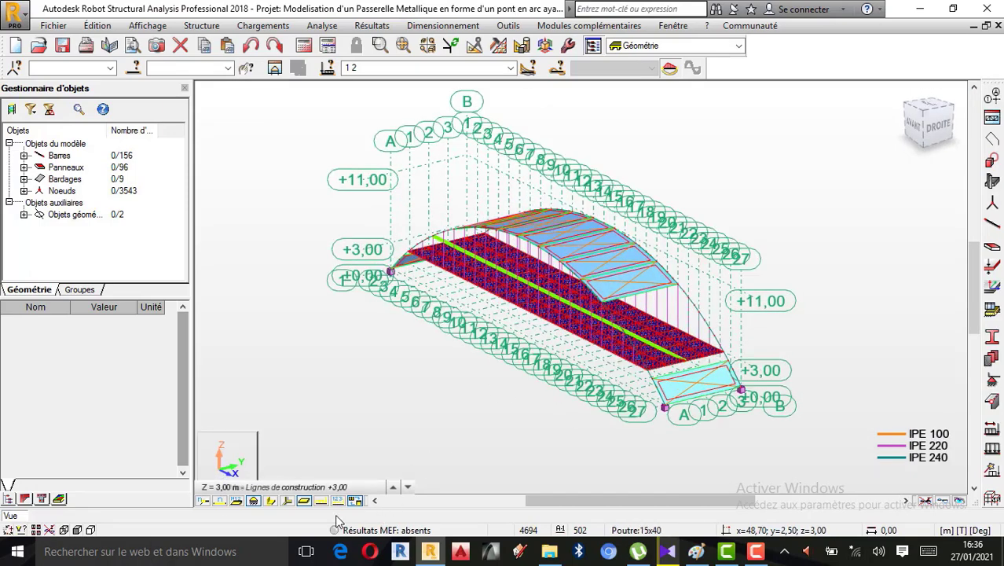
{"action": "scroll", "coordinate": [583, 318], "scroll_direction": "up", "scroll_amount": 3}
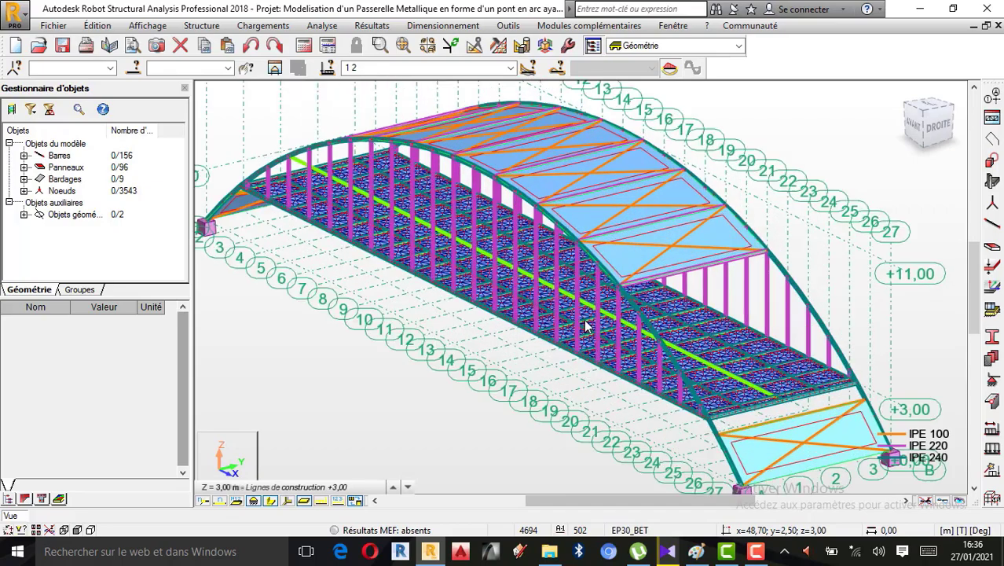
{"action": "left_click_drag", "start_coordinate": [685, 399], "coordinate": [657, 389]}
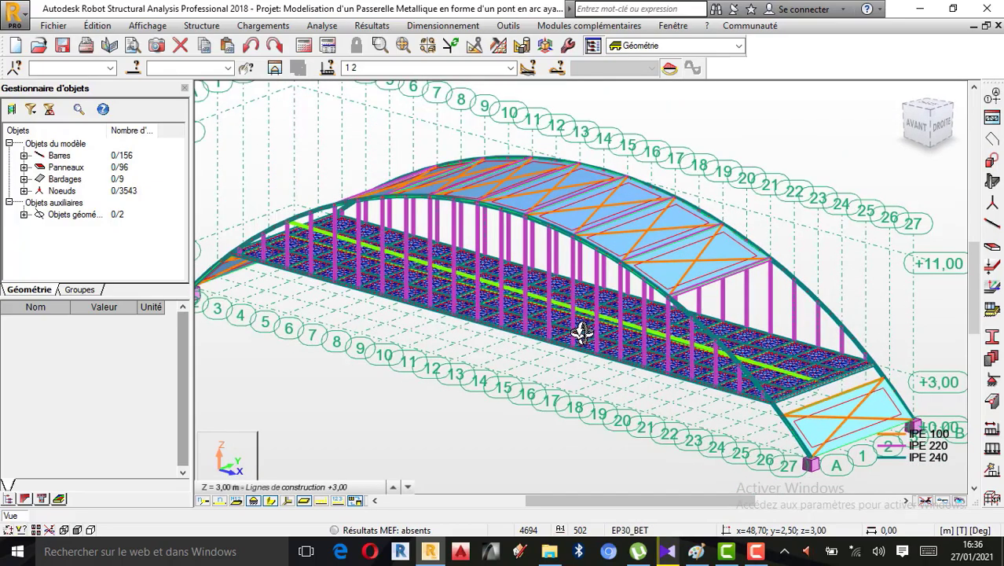
{"action": "left_click", "coordinate": [272, 501]}
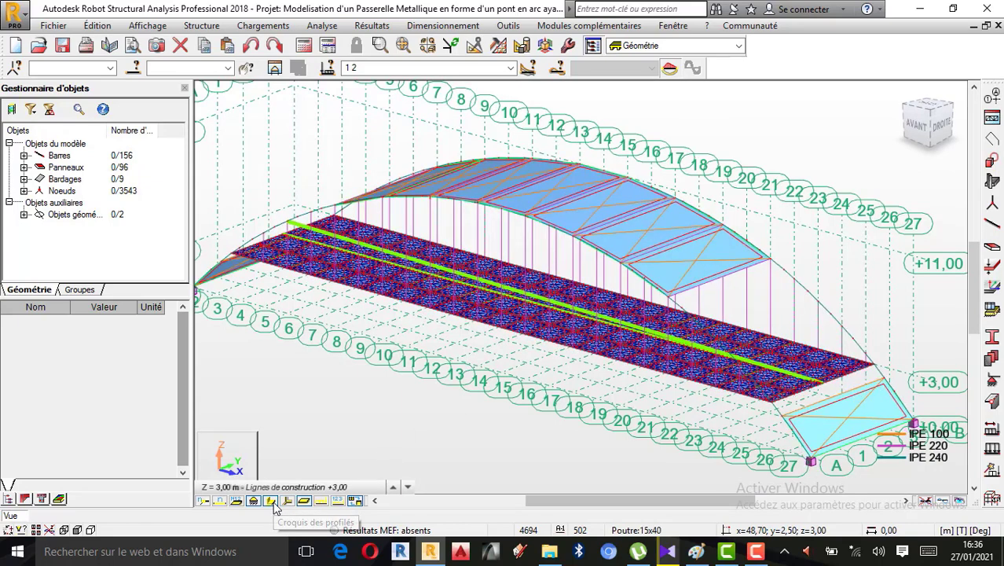
{"action": "left_click", "coordinate": [326, 486]}
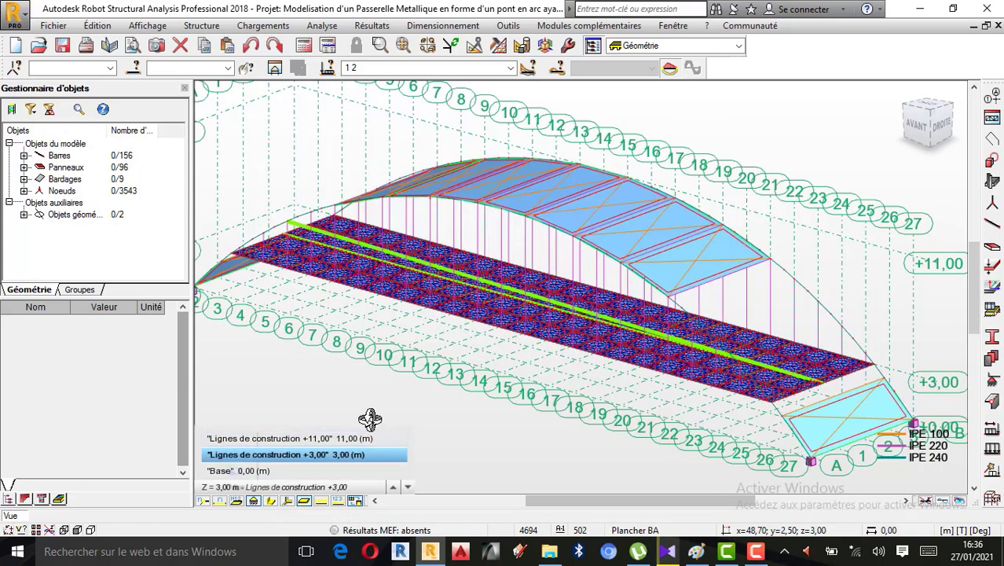
{"action": "left_click", "coordinate": [369, 416]}
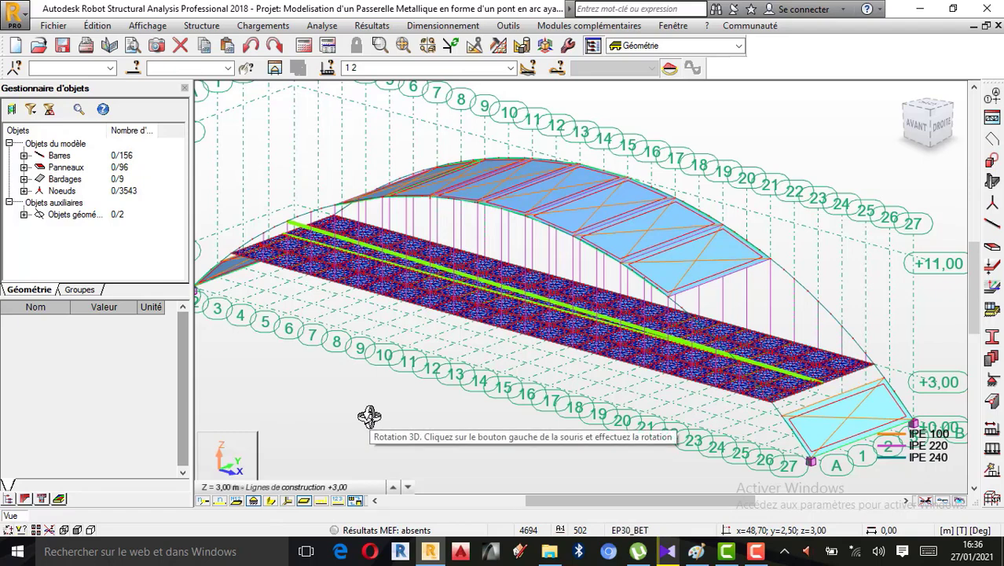
{"action": "mouse_move", "coordinate": [369, 416]}
{"action": "left_mouse_down"}
{"action": "mouse_move", "coordinate": [365, 406]}
{"action": "mouse_move", "coordinate": [320, 399]}
{"action": "mouse_move", "coordinate": [374, 404]}
{"action": "left_mouse_up"}
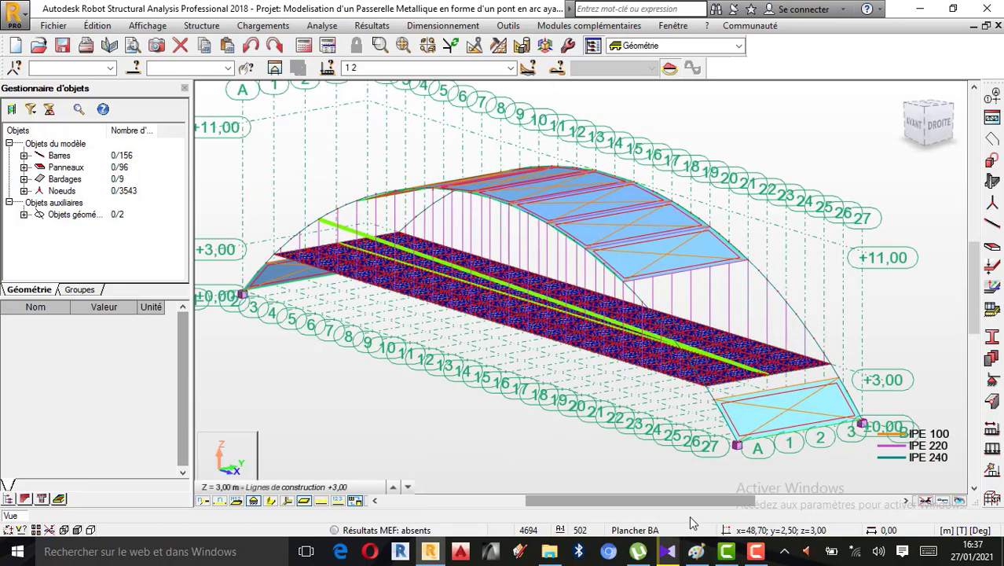
{"action": "left_click", "coordinate": [755, 551]}
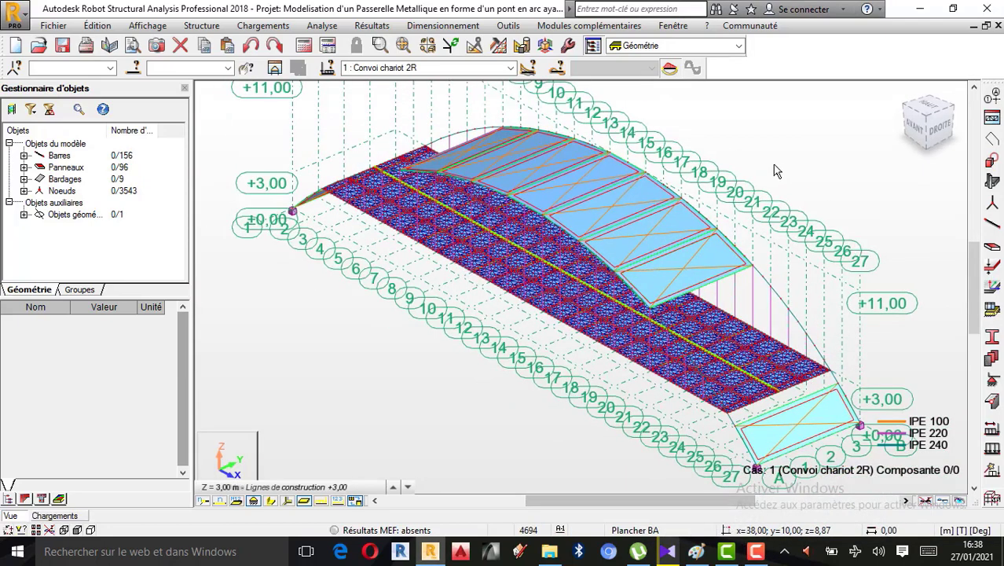
Examine the arch footbridge and the single convoy route along its deck from several 3D angles
{"action": "right_click", "coordinate": [682, 167]}
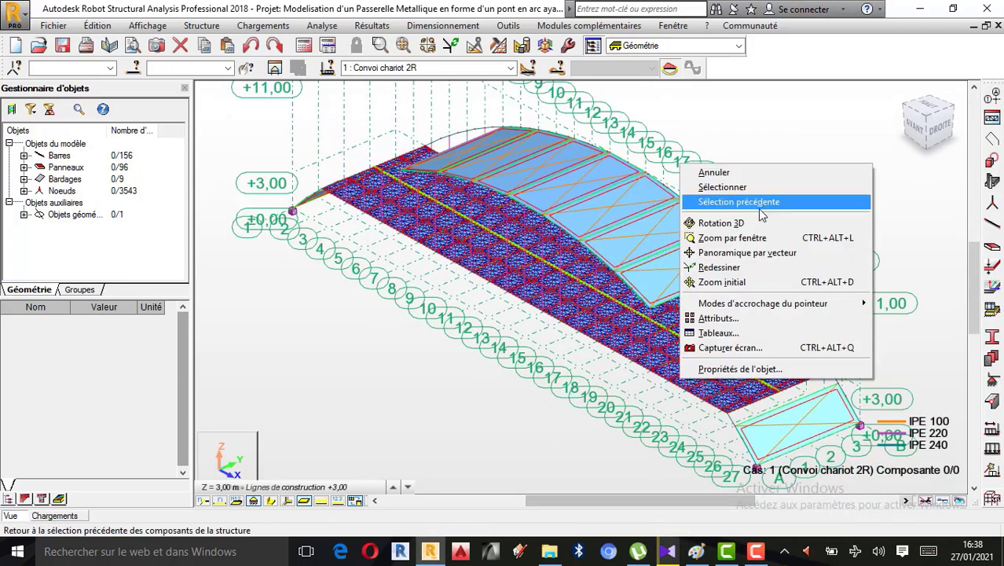
{"action": "left_click", "coordinate": [760, 223]}
{"action": "left_click_drag", "start_coordinate": [761, 224], "coordinate": [575, 279]}
{"action": "left_click_drag", "start_coordinate": [505, 285], "coordinate": [478, 302]}
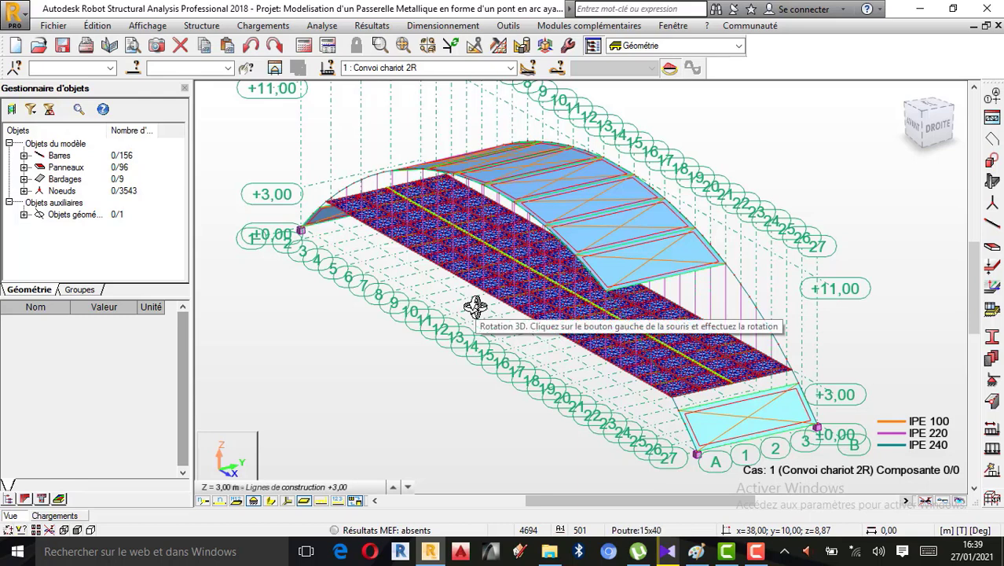
{"action": "right_click", "coordinate": [864, 163]}
{"action": "left_click", "coordinate": [825, 176]}
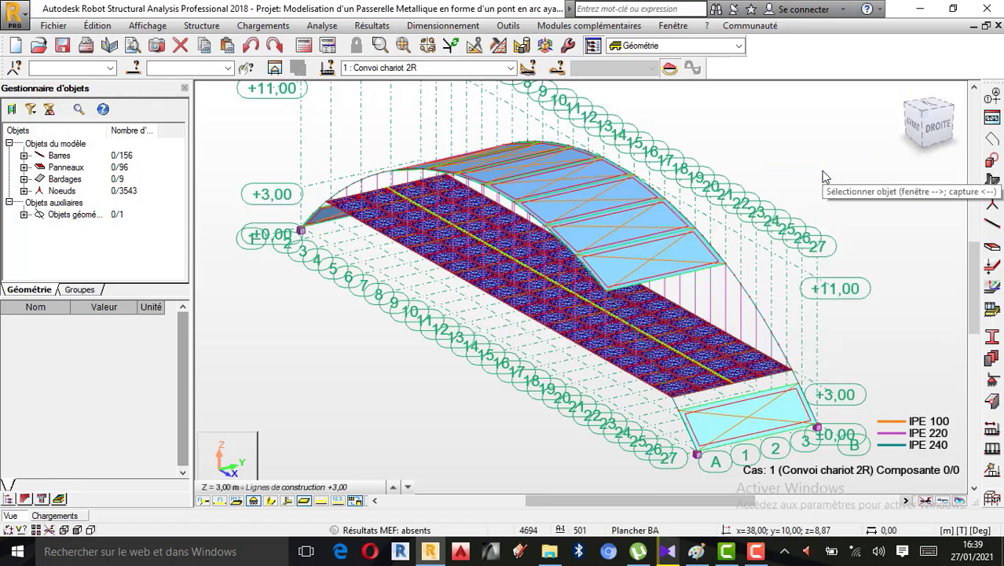
{"action": "scroll", "coordinate": [437, 214], "scroll_direction": "up", "scroll_amount": 1}
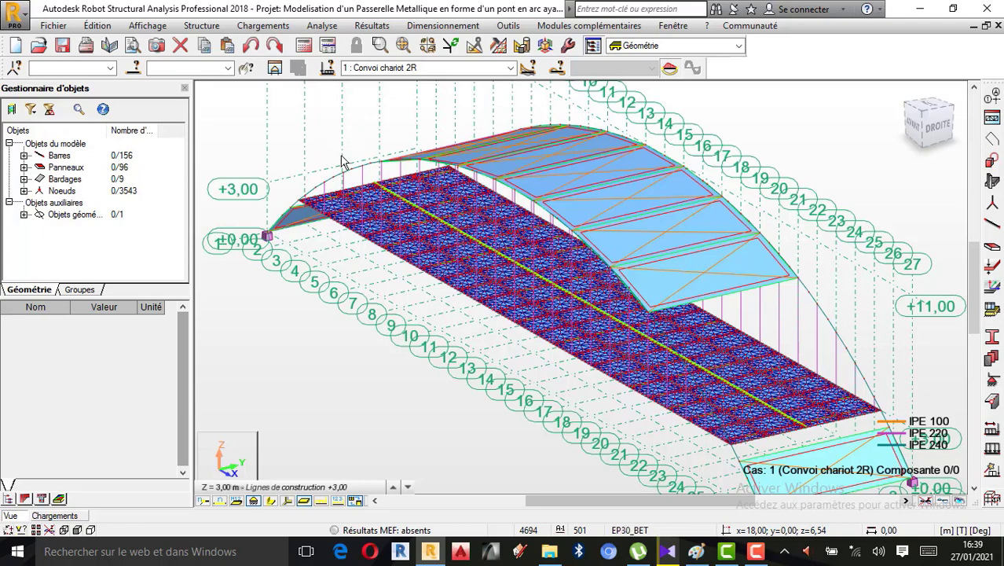
{"action": "scroll", "coordinate": [326, 140], "scroll_direction": "down", "scroll_amount": 1}
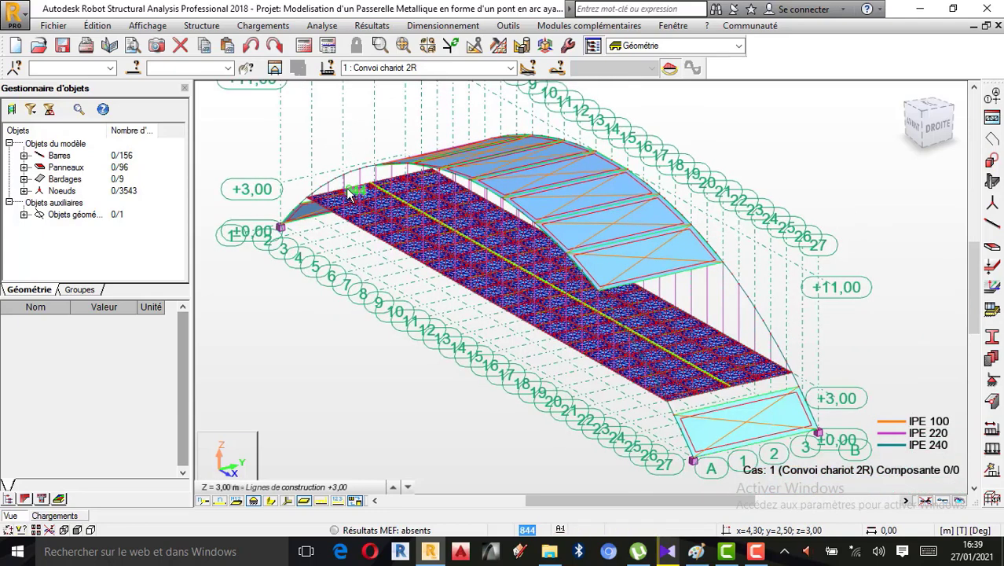
Turn on the Charges roulantes attribute in the load display settings, apply it and generate the structure's calculation model
{"action": "left_click", "coordinate": [144, 27]}
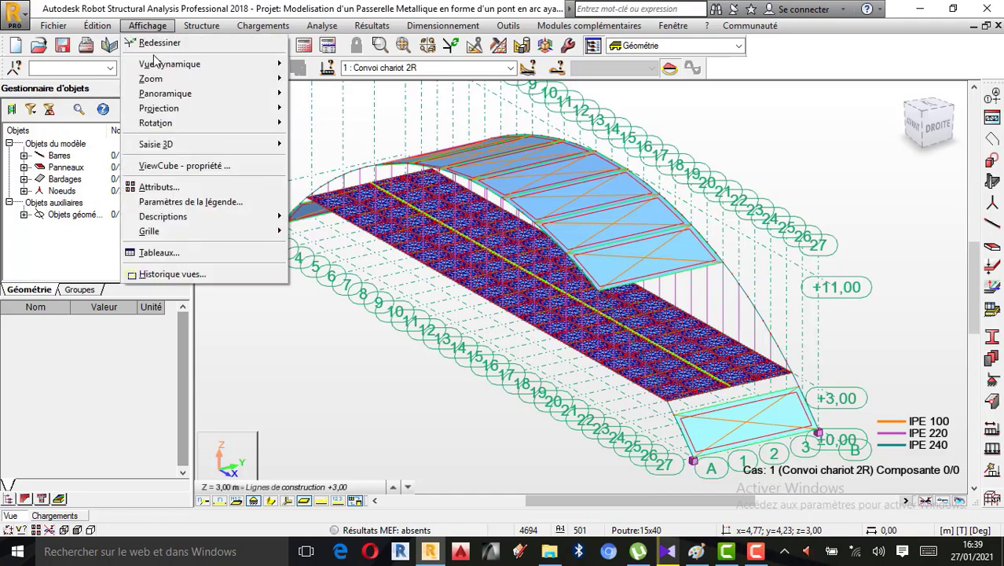
{"action": "left_click", "coordinate": [157, 187]}
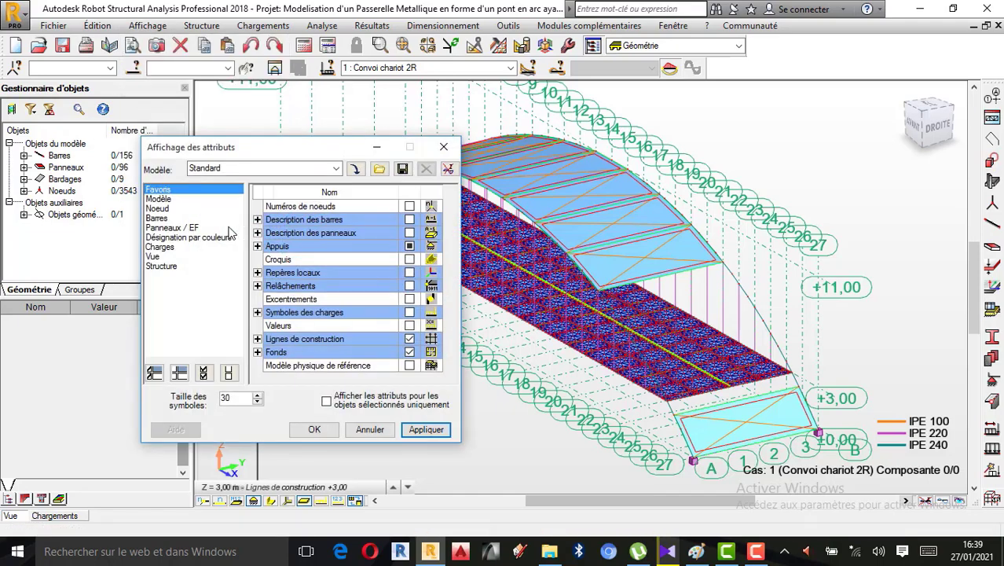
{"action": "left_click", "coordinate": [161, 247]}
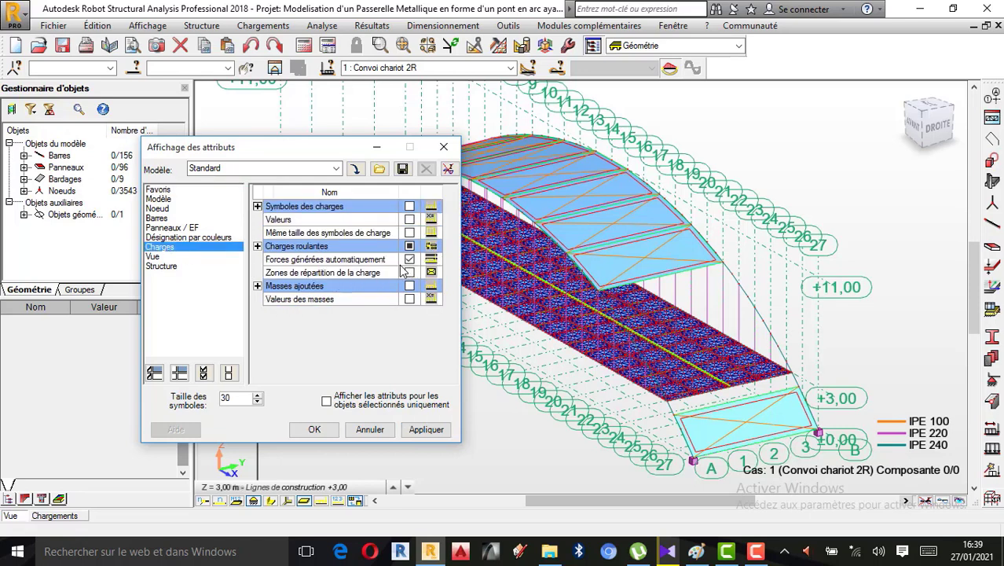
{"action": "left_click", "coordinate": [756, 553]}
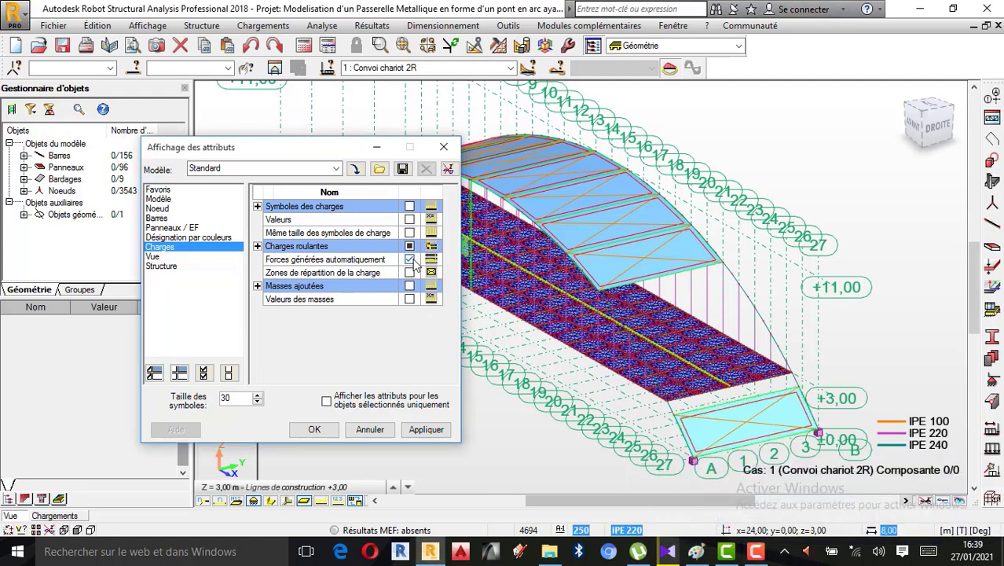
{"action": "left_click", "coordinate": [410, 260]}
{"action": "left_click", "coordinate": [409, 247]}
{"action": "left_click", "coordinate": [427, 430]}
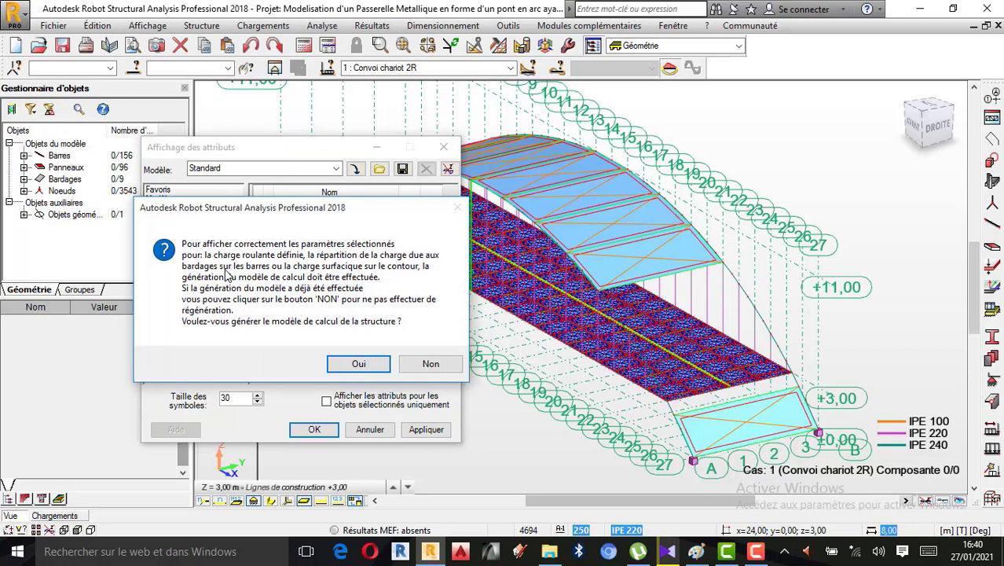
{"action": "left_click", "coordinate": [359, 365]}
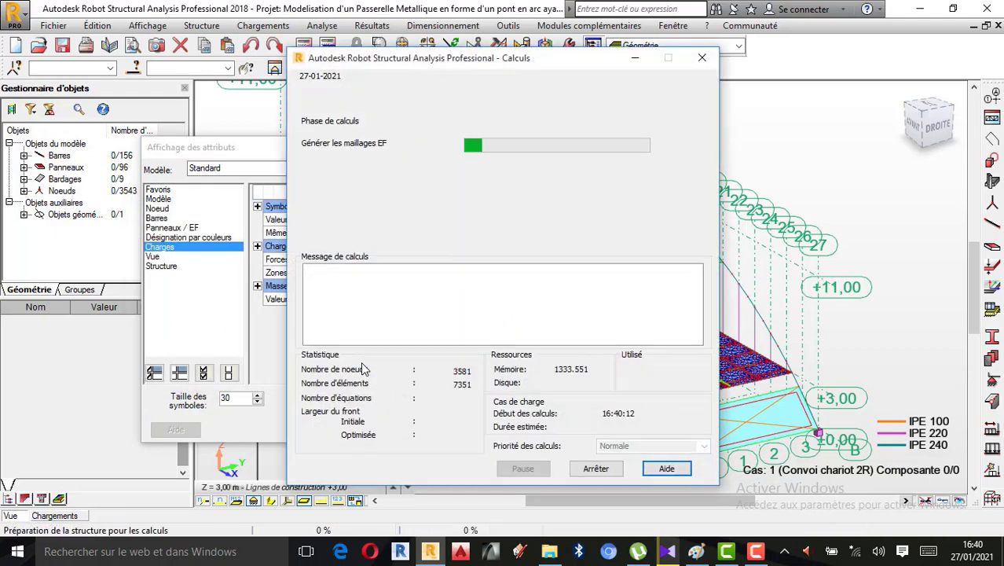
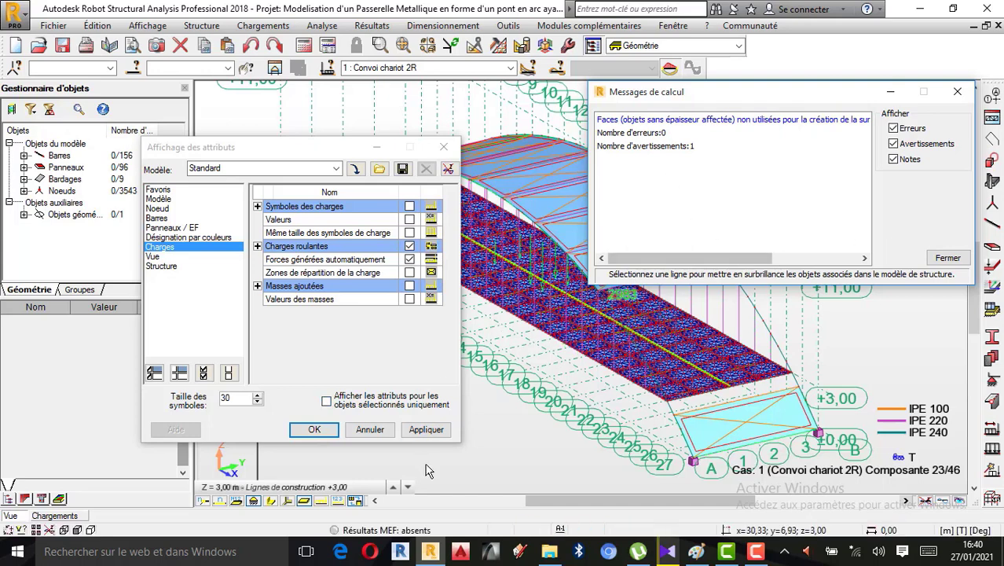
Apply the load display attributes with Charges roulantes and Forces générées automatiquement turned on, and close the settings
{"action": "left_click", "coordinate": [752, 561]}
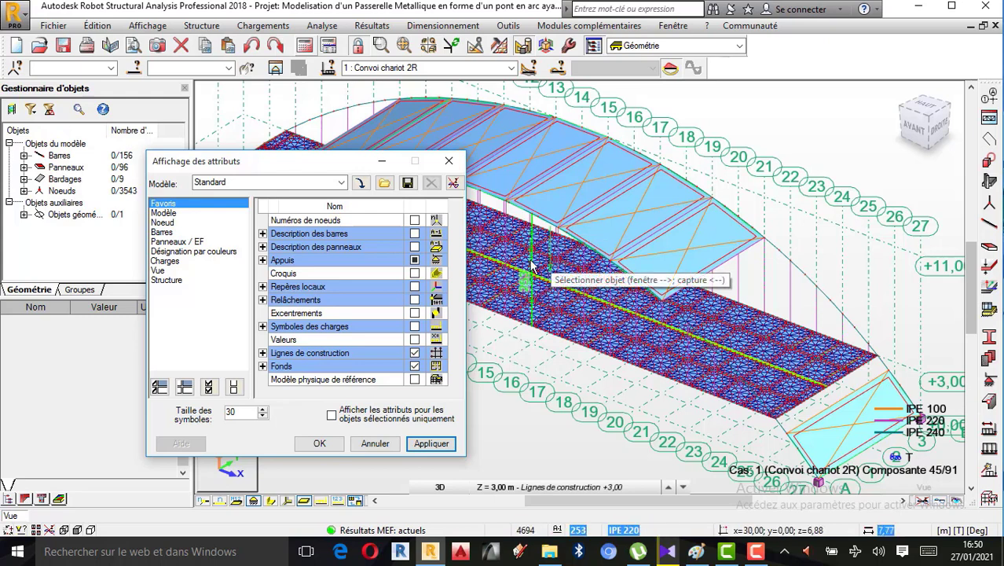
{"action": "left_click", "coordinate": [167, 262]}
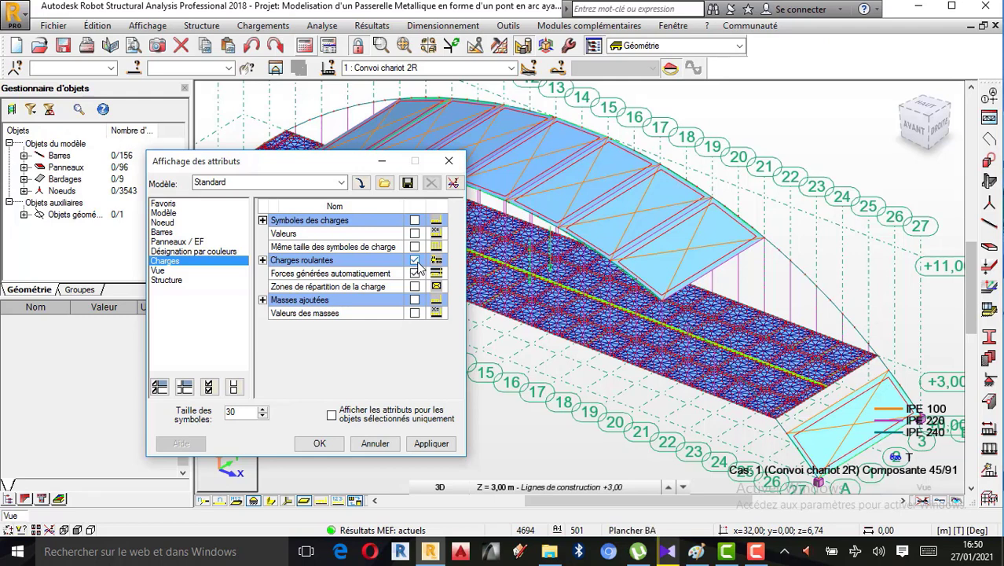
{"action": "left_click", "coordinate": [431, 444]}
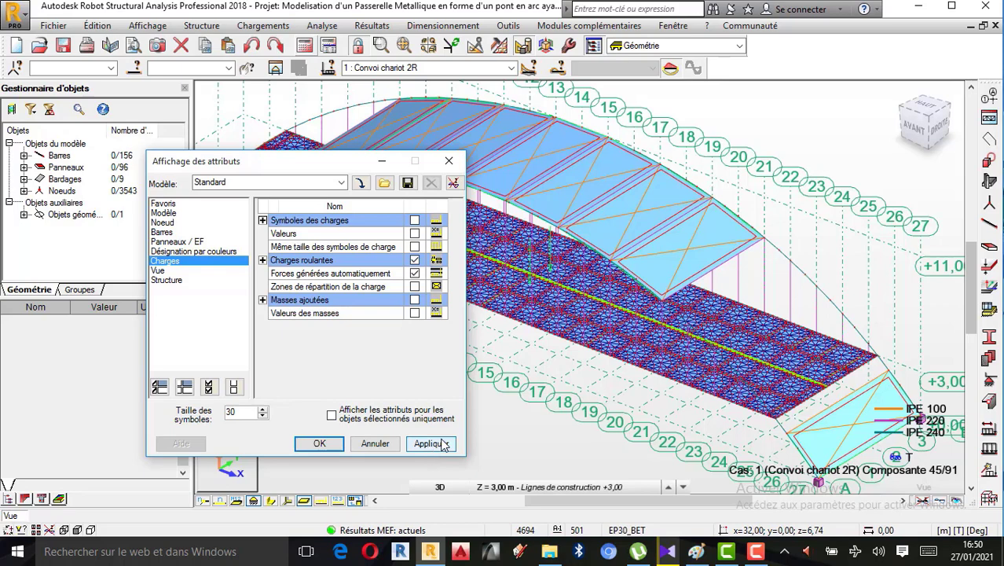
{"action": "left_click", "coordinate": [315, 444]}
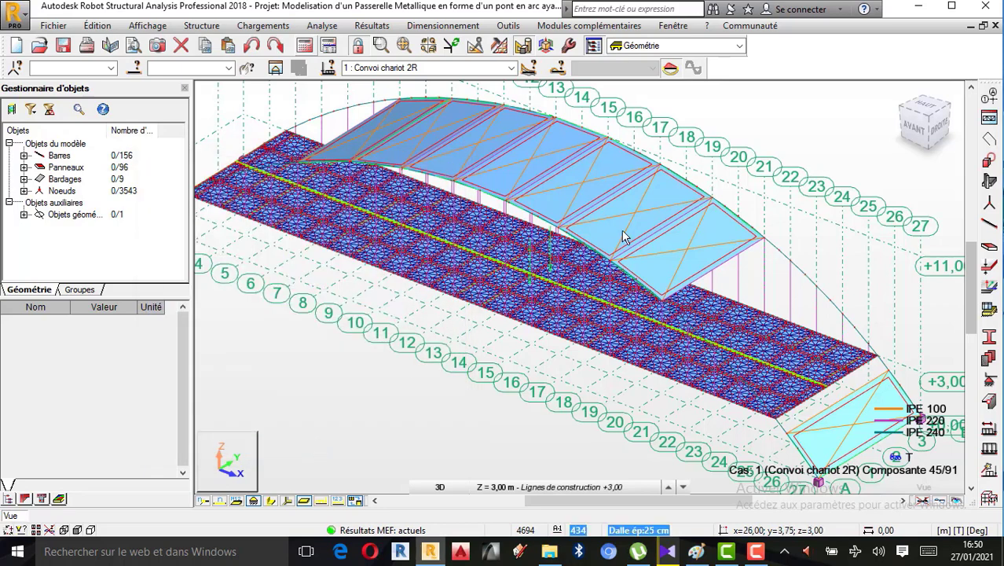
Turn on the load value descriptions for the convoy forces on the deck and inspect them up close
{"action": "scroll", "coordinate": [544, 264], "scroll_direction": "up", "scroll_amount": 2}
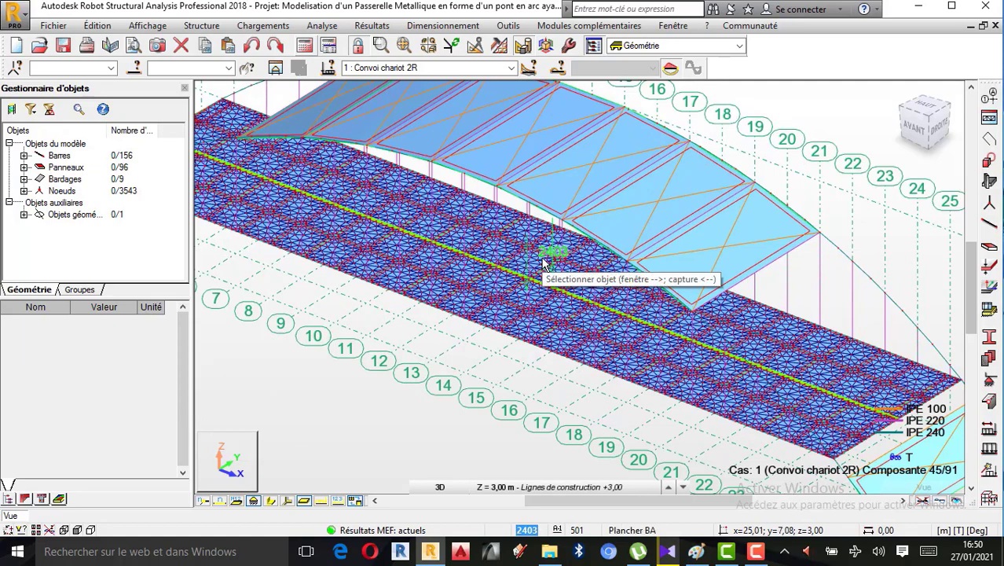
{"action": "scroll", "coordinate": [544, 264], "scroll_direction": "up", "scroll_amount": 2}
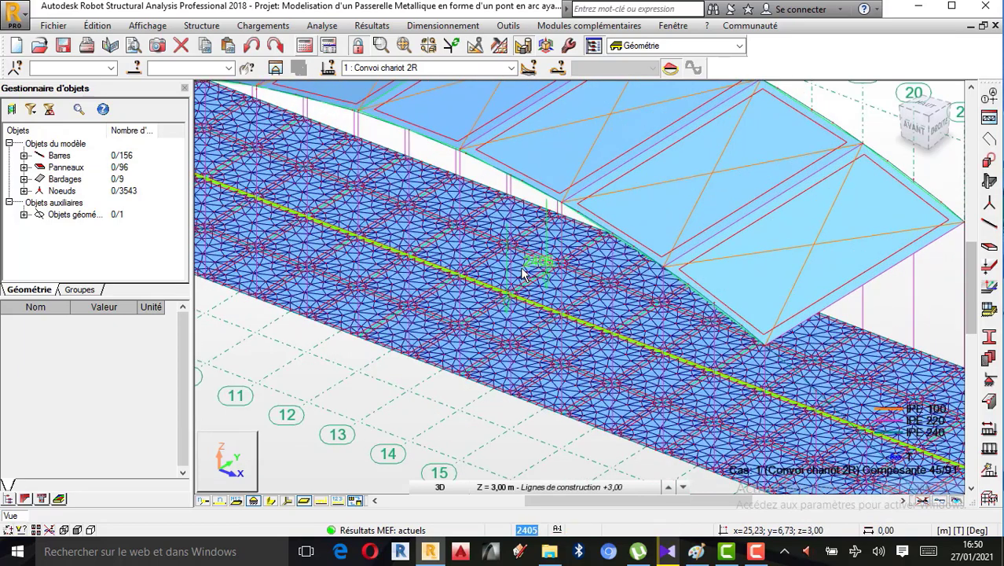
{"action": "scroll", "coordinate": [523, 273], "scroll_direction": "up", "scroll_amount": 2}
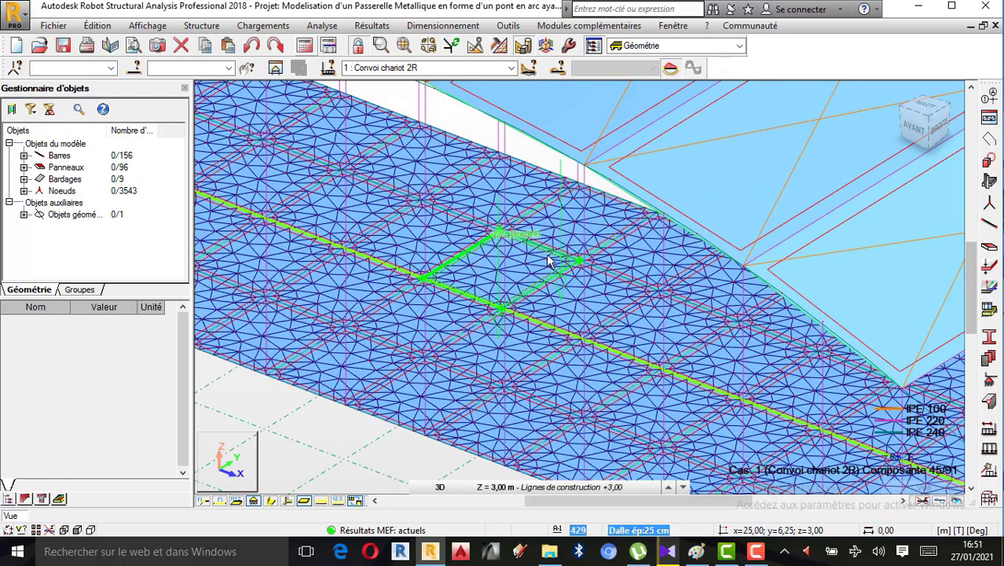
{"action": "scroll", "coordinate": [562, 260], "scroll_direction": "down", "scroll_amount": 1}
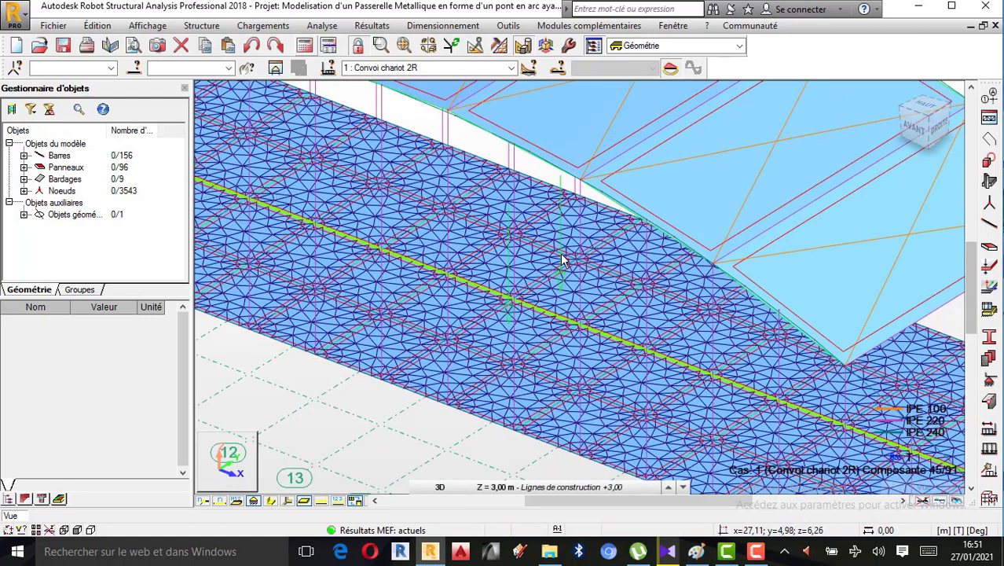
{"action": "scroll", "coordinate": [563, 261], "scroll_direction": "down", "scroll_amount": 1}
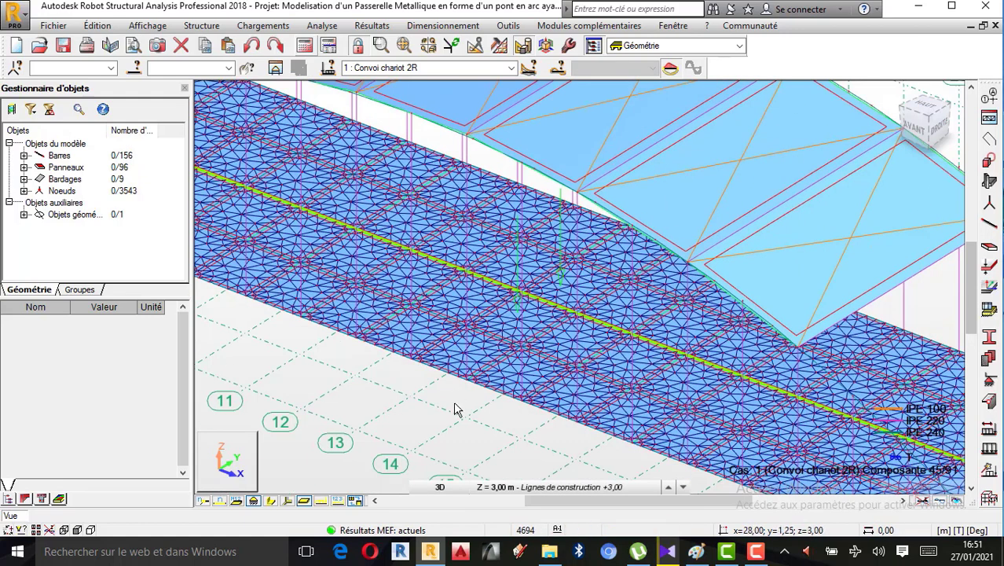
{"action": "left_click", "coordinate": [338, 500]}
{"action": "scroll", "coordinate": [597, 281], "scroll_direction": "up", "scroll_amount": 2}
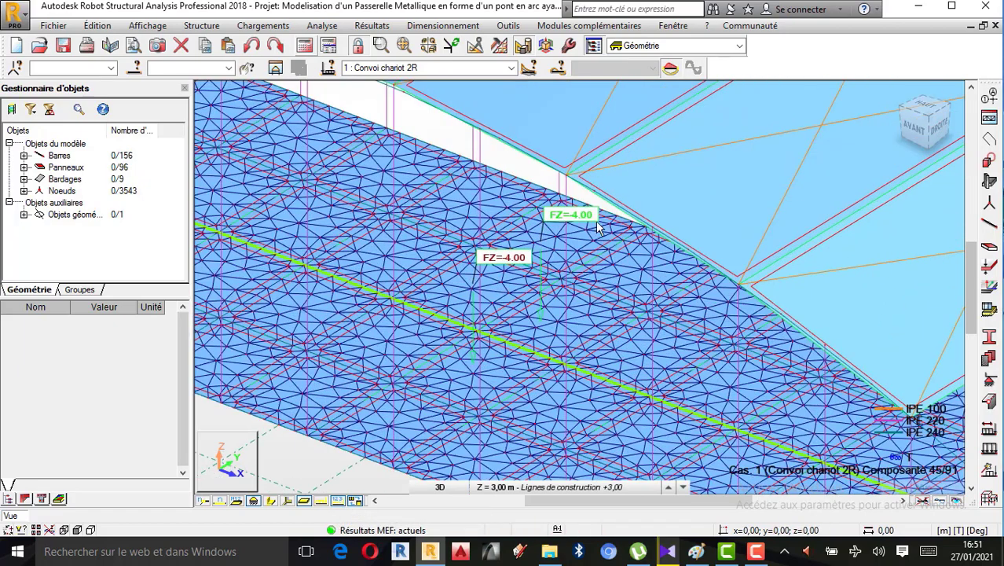
{"action": "scroll", "coordinate": [597, 282], "scroll_direction": "up", "scroll_amount": 3}
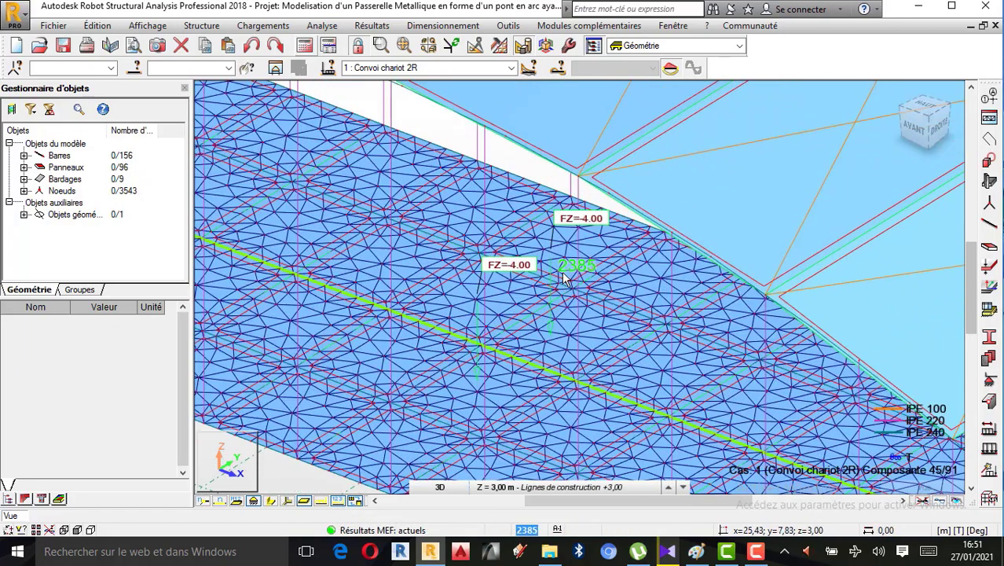
{"action": "scroll", "coordinate": [511, 259], "scroll_direction": "down", "scroll_amount": 4}
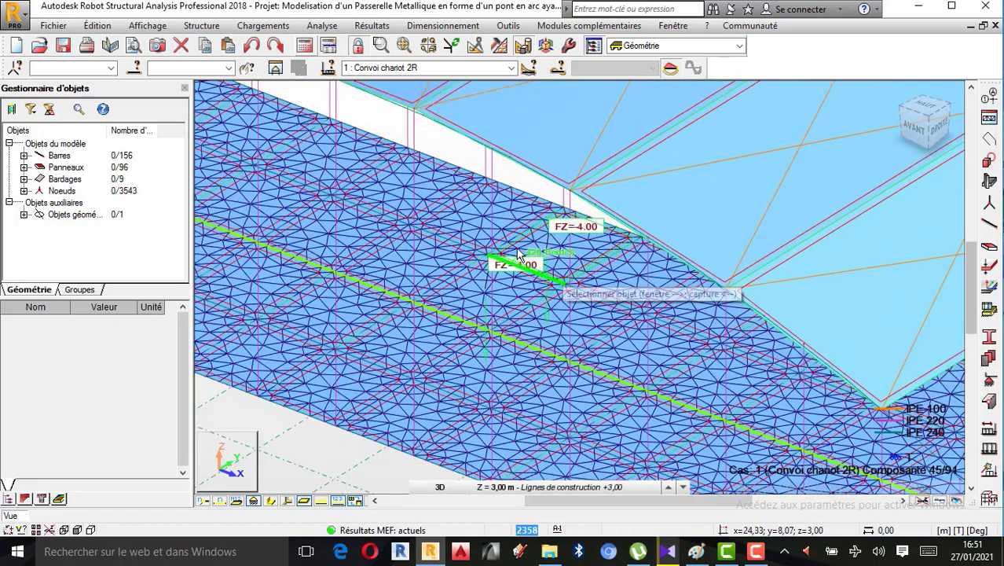
{"action": "scroll", "coordinate": [504, 250], "scroll_direction": "down", "scroll_amount": 2}
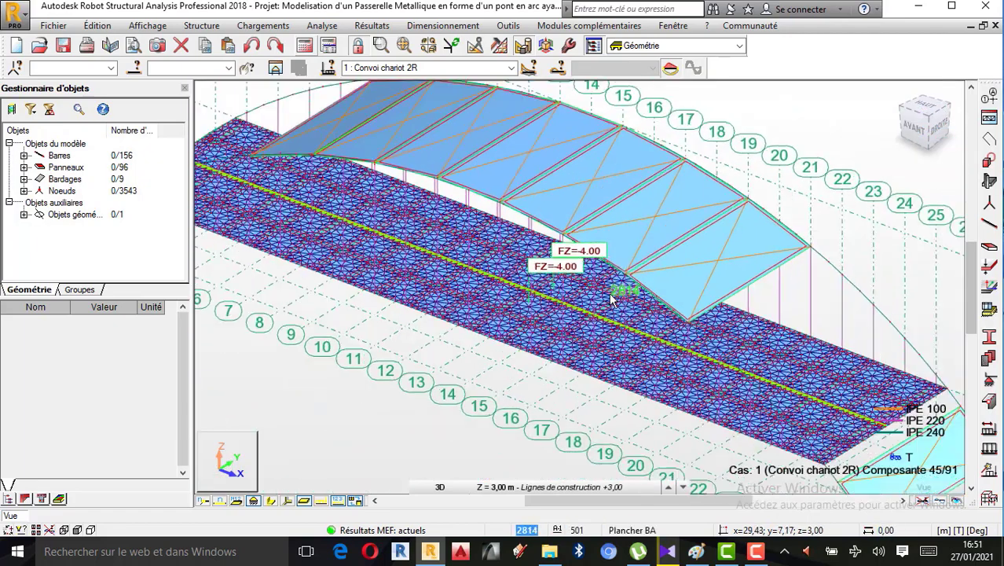
{"action": "scroll", "coordinate": [575, 288], "scroll_direction": "up", "scroll_amount": 1}
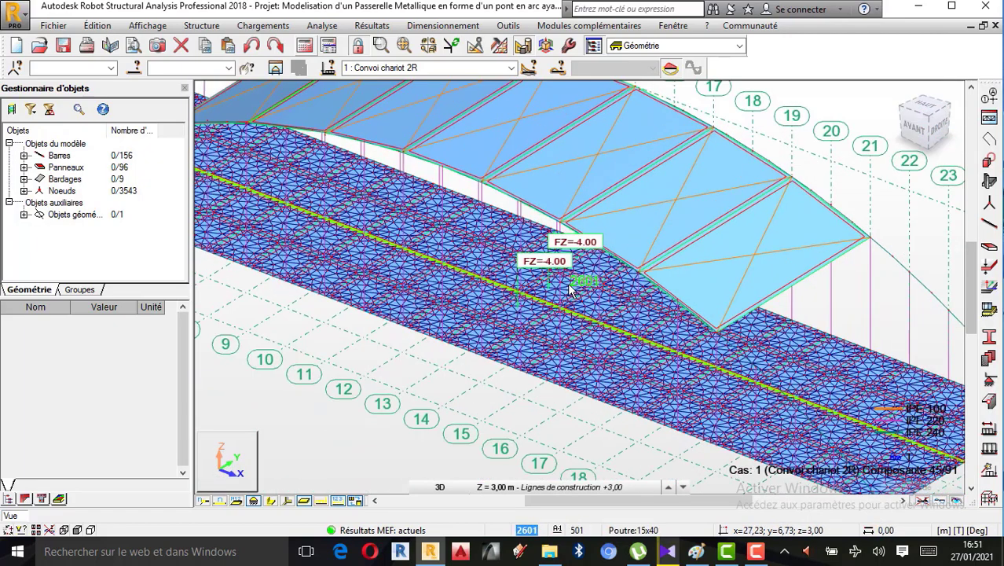
{"action": "scroll", "coordinate": [574, 314], "scroll_direction": "down", "scroll_amount": 2}
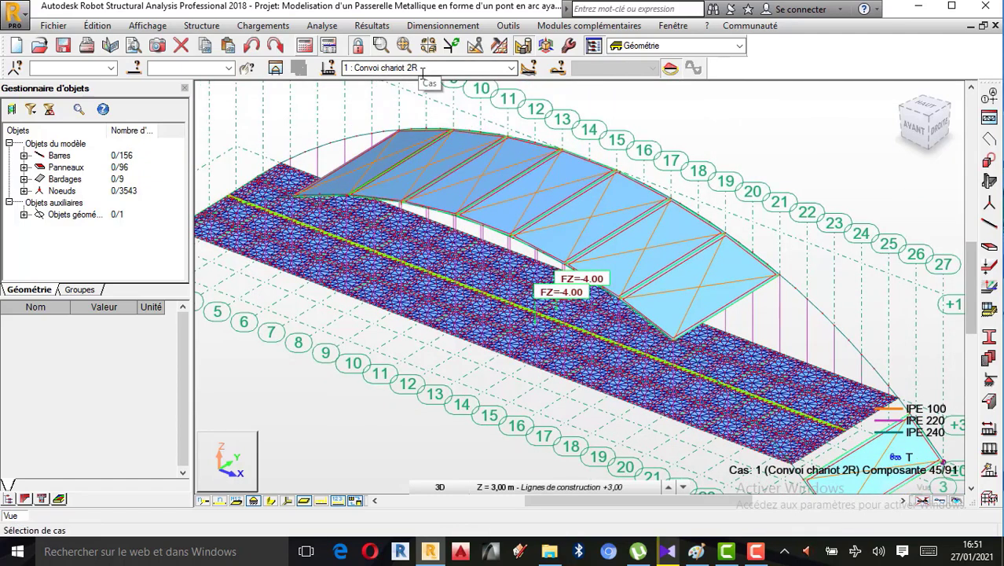
Display load cases 3 (Convoi chariot 2R+) and 4 (Convoi chariot 2R-), and return to case 1 (Convoi chariot 2R)
{"action": "left_click", "coordinate": [511, 67]}
{"action": "left_click", "coordinate": [417, 99]}
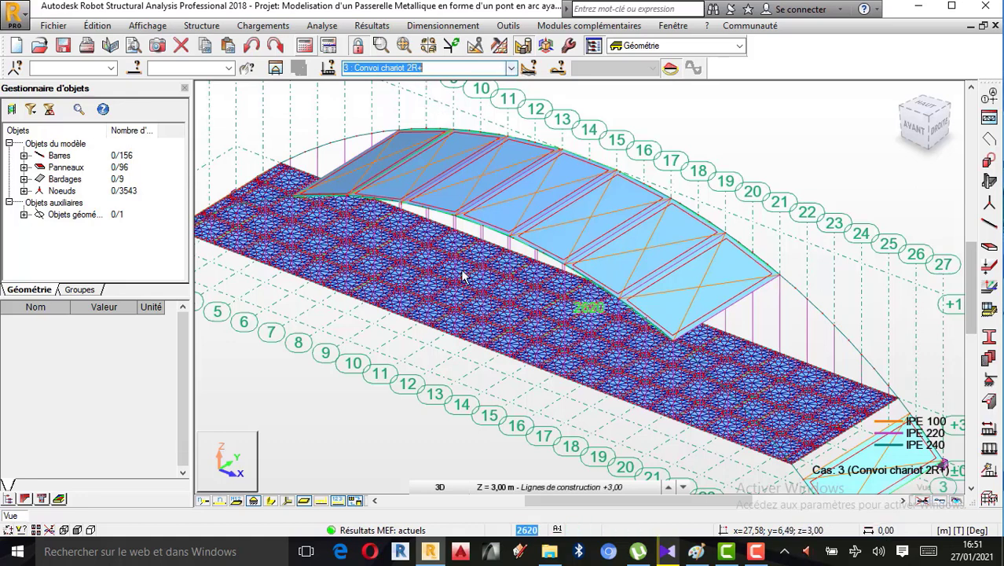
{"action": "left_click", "coordinate": [511, 68]}
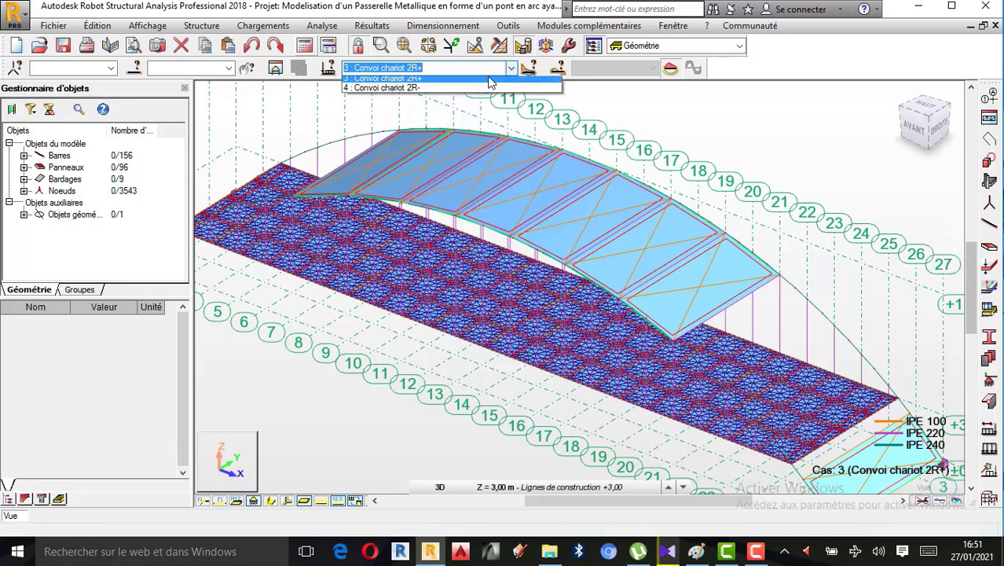
{"action": "left_click", "coordinate": [416, 104]}
{"action": "left_click", "coordinate": [511, 67]}
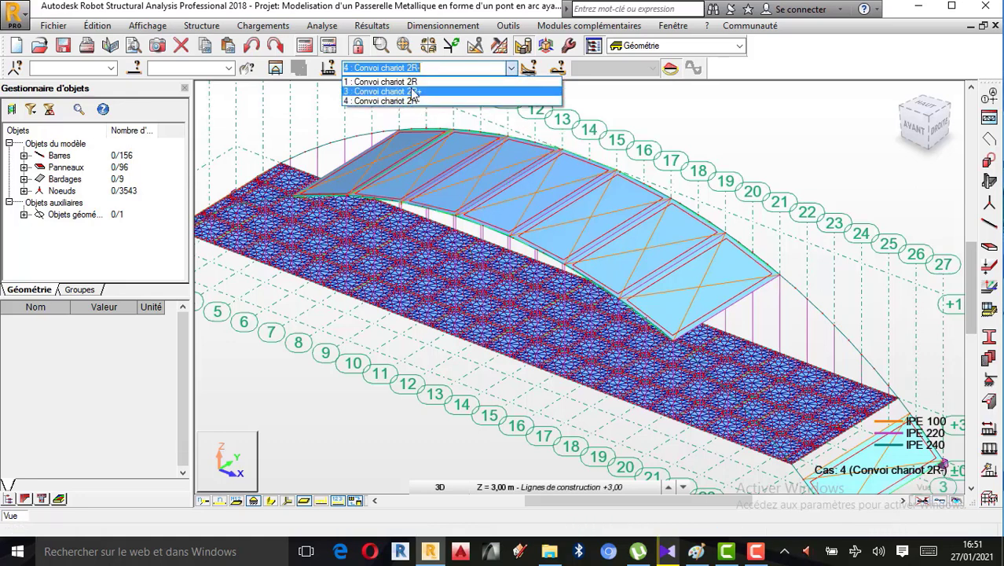
{"action": "left_click", "coordinate": [469, 79]}
Rotate the footbridge in 3D to examine the convoy forces on the deck from the other end
{"action": "scroll", "coordinate": [720, 336], "scroll_direction": "down", "scroll_amount": 2}
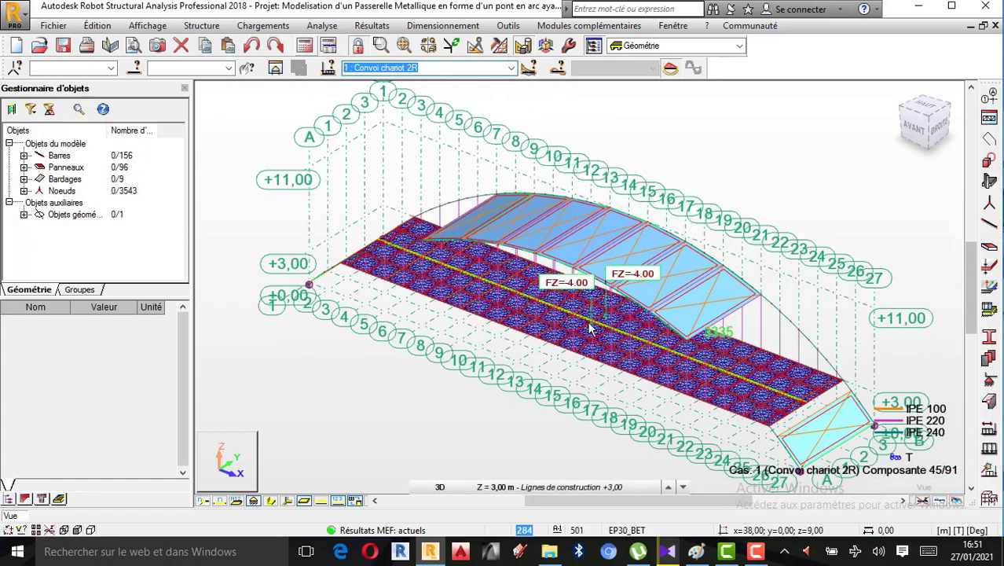
{"action": "left_click", "coordinate": [721, 155]}
{"action": "right_click", "coordinate": [721, 156]}
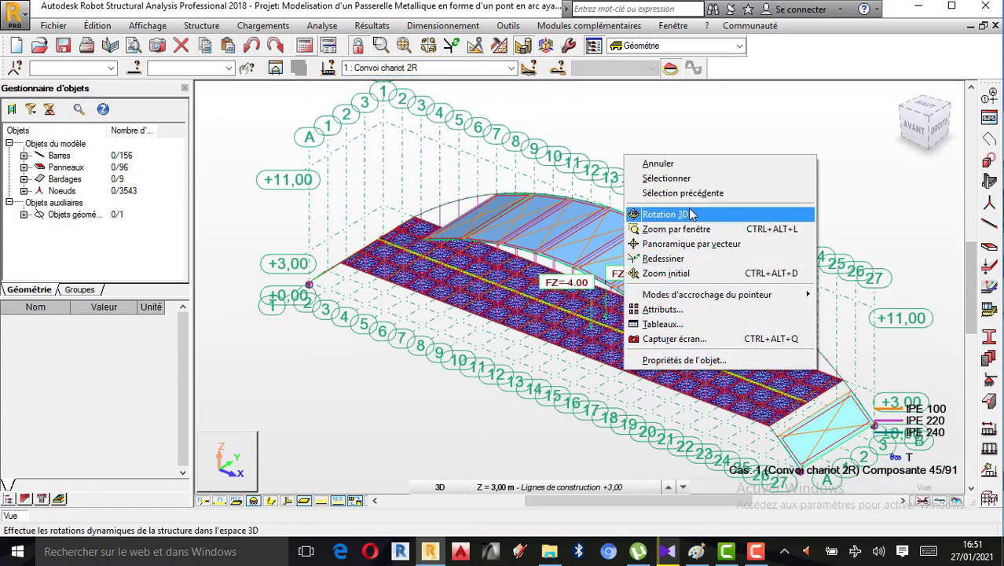
{"action": "left_click", "coordinate": [693, 213]}
{"action": "left_click_drag", "start_coordinate": [737, 223], "coordinate": [635, 303]}
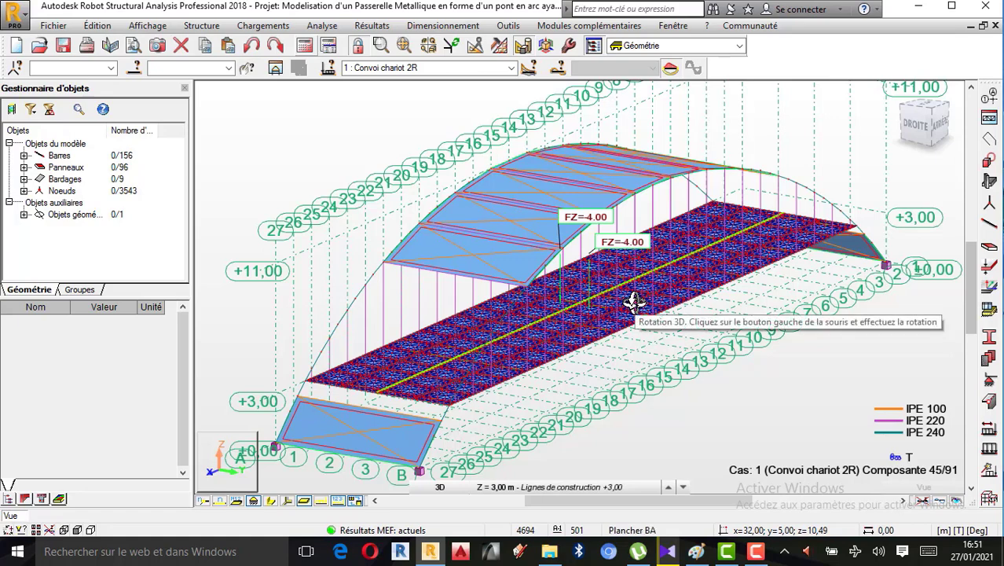
{"action": "right_click", "coordinate": [756, 148]}
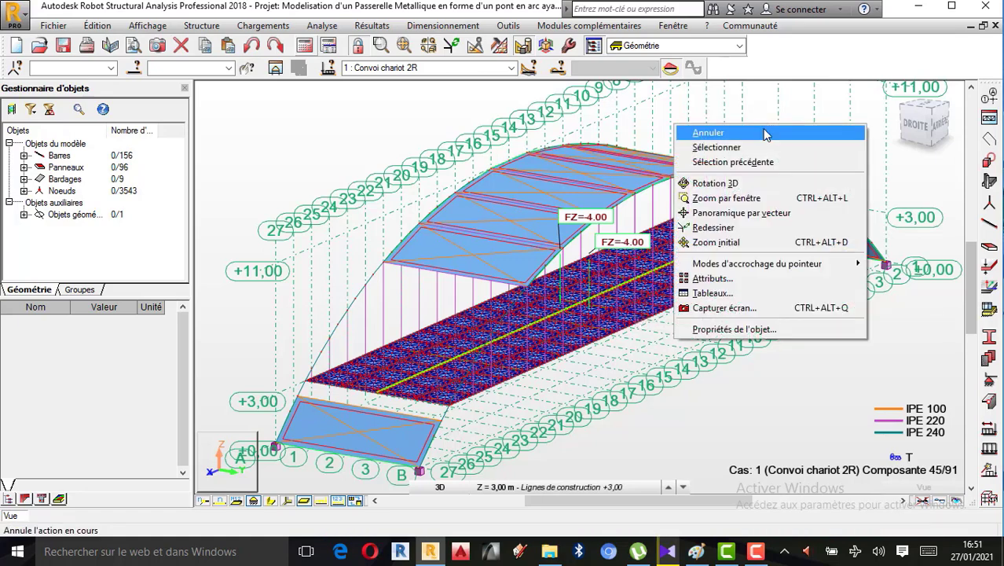
{"action": "left_click", "coordinate": [766, 136]}
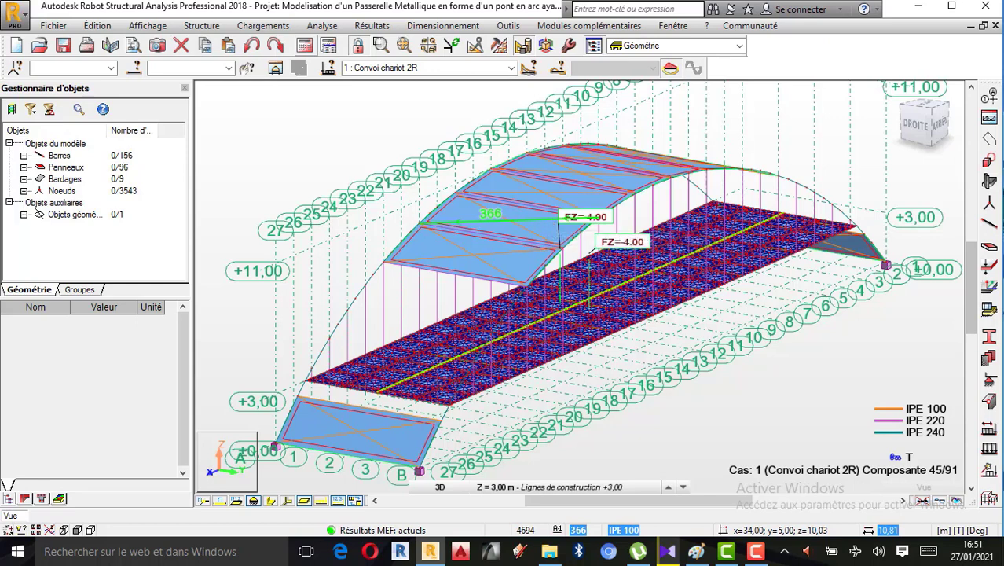
Open the moving load definition (Charges roulantes) again
{"action": "left_click", "coordinate": [271, 28]}
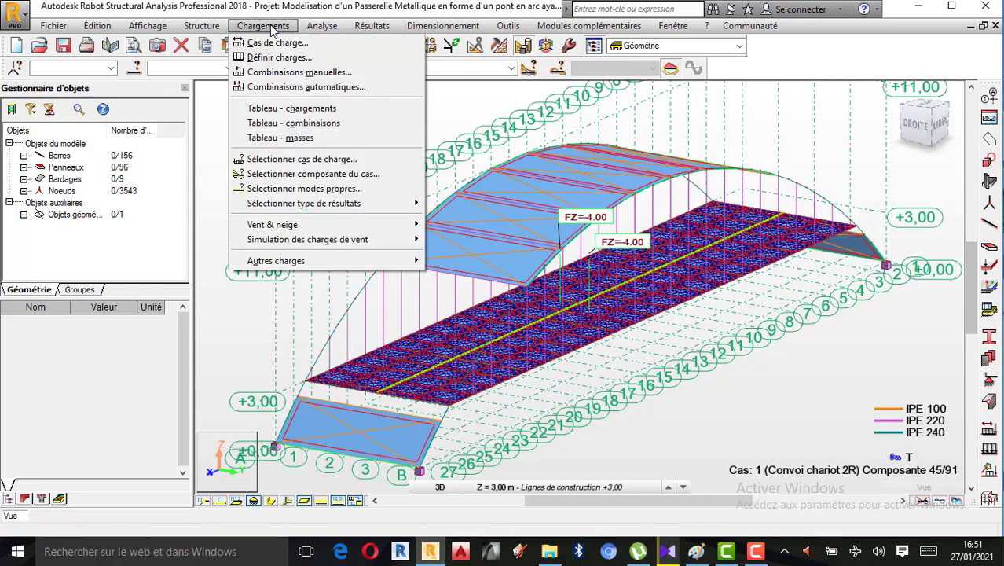
{"action": "mouse_move", "coordinate": [320, 261]}
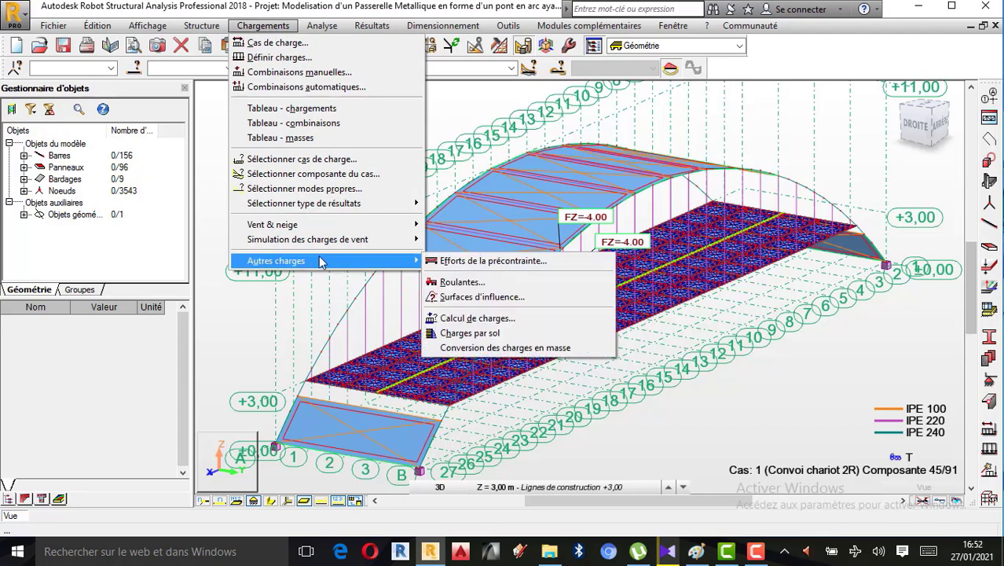
{"action": "left_click", "coordinate": [463, 283]}
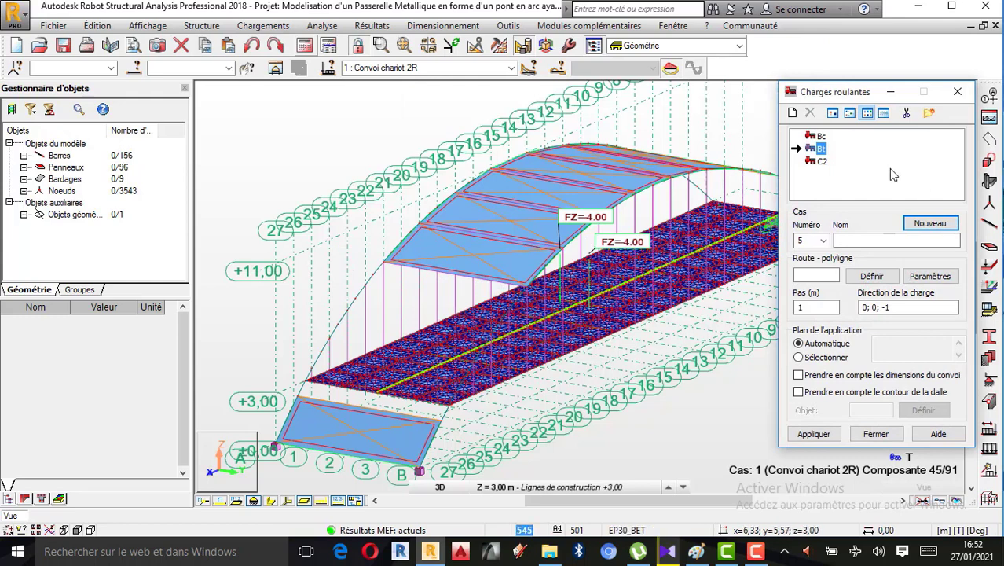
{"action": "left_click", "coordinate": [872, 241]}
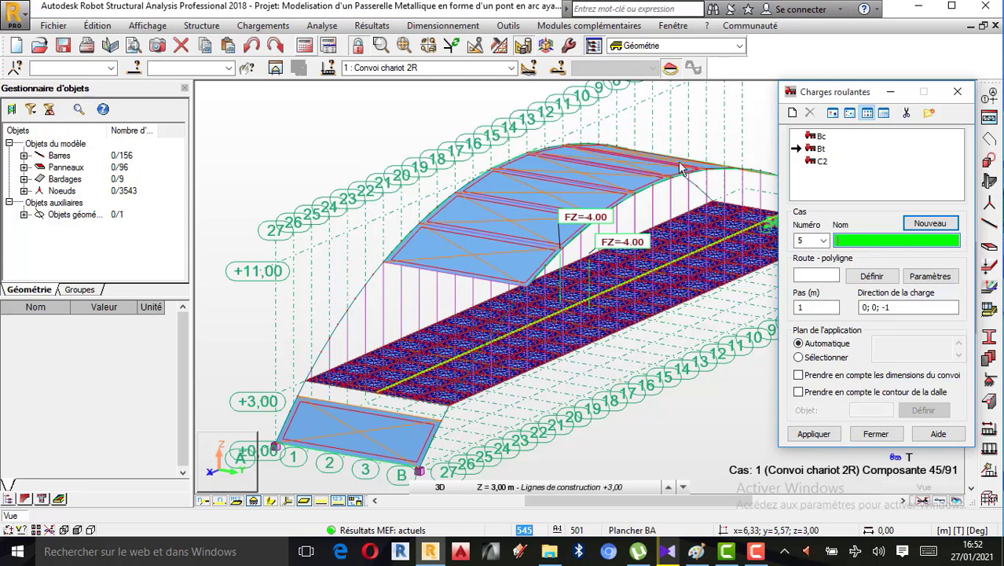
{"action": "left_click", "coordinate": [871, 277]}
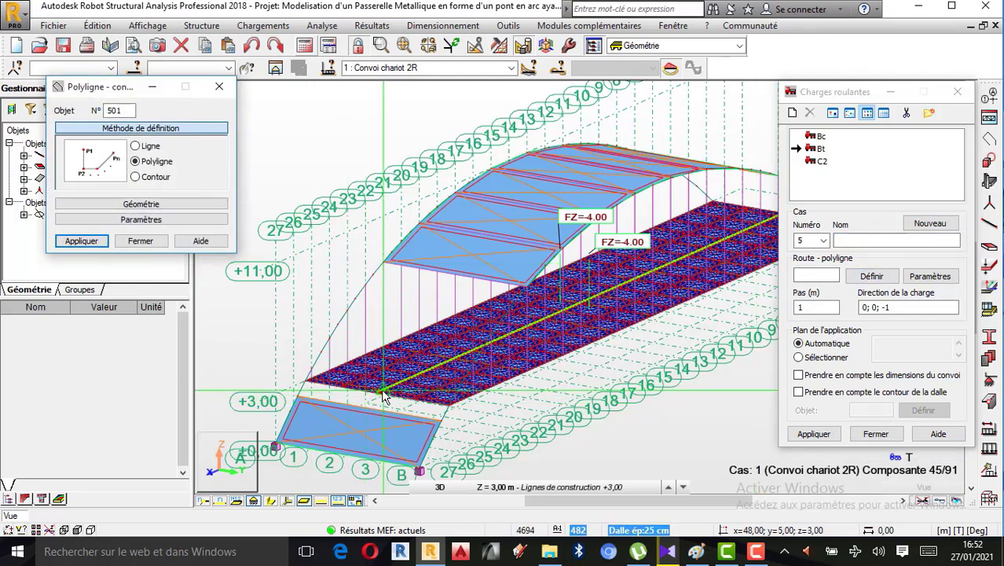
{"action": "scroll", "coordinate": [375, 384], "scroll_direction": "down", "scroll_amount": 2}
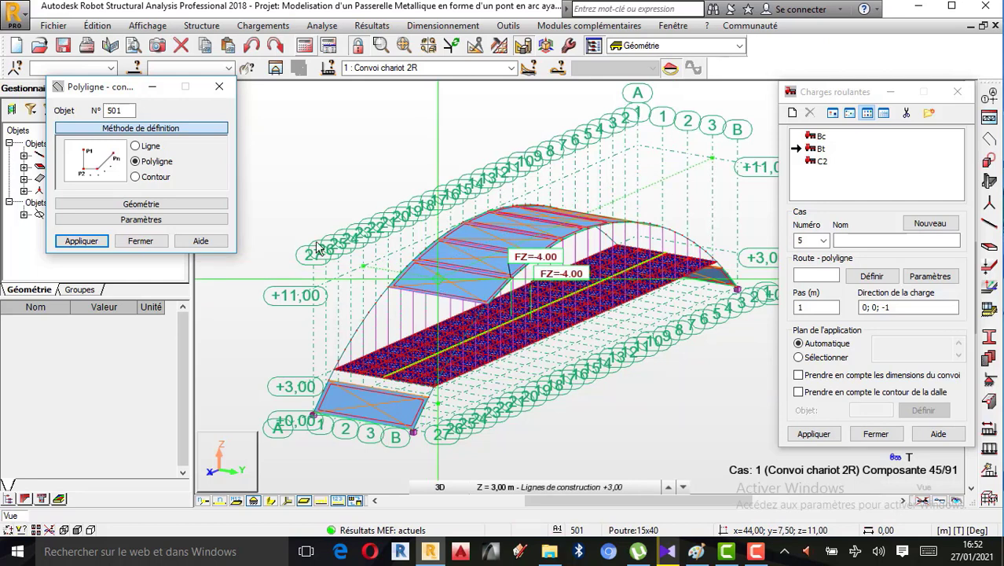
{"action": "left_click", "coordinate": [88, 241]}
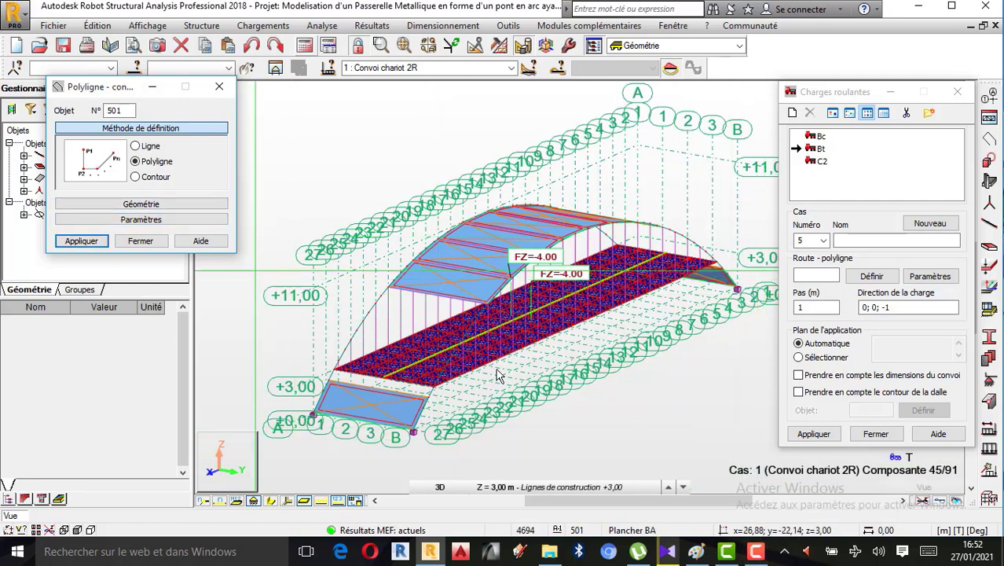
{"action": "left_click", "coordinate": [756, 551]}
{"action": "left_click", "coordinate": [940, 505]}
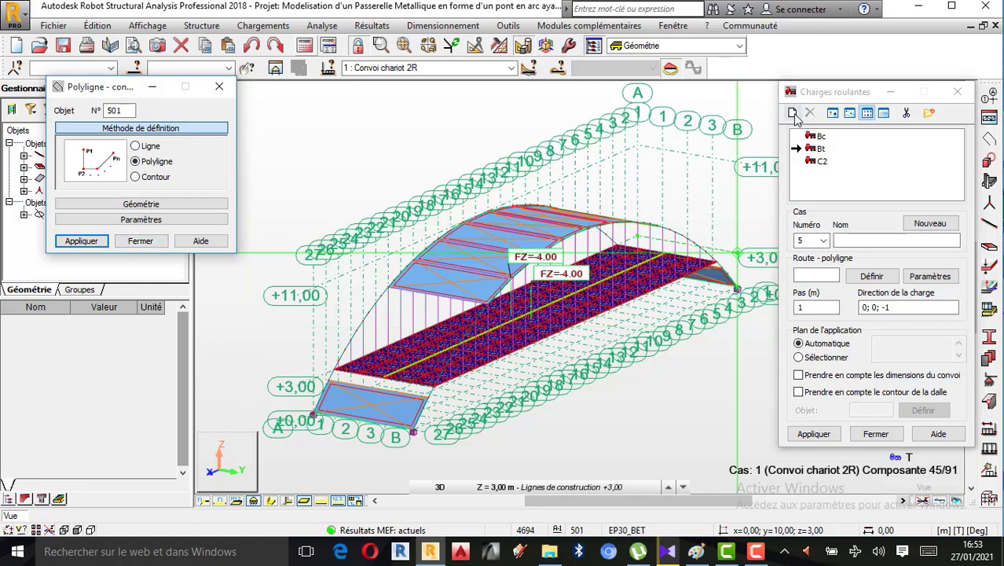
{"action": "left_click", "coordinate": [141, 241]}
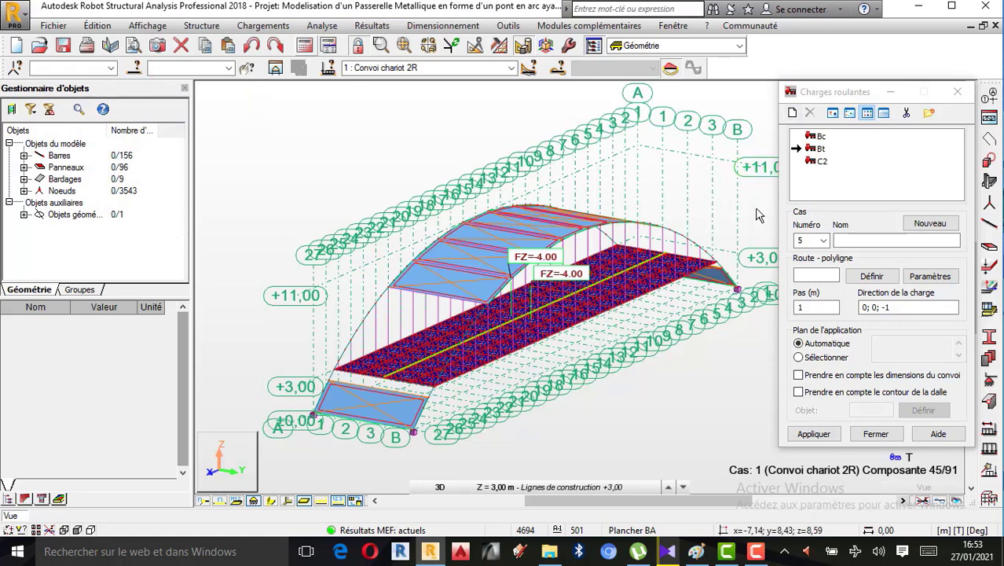
Add the Bt convoy from the CPC catalogue to the moving load convoys and close the moving load definition
{"action": "left_click", "coordinate": [792, 114]}
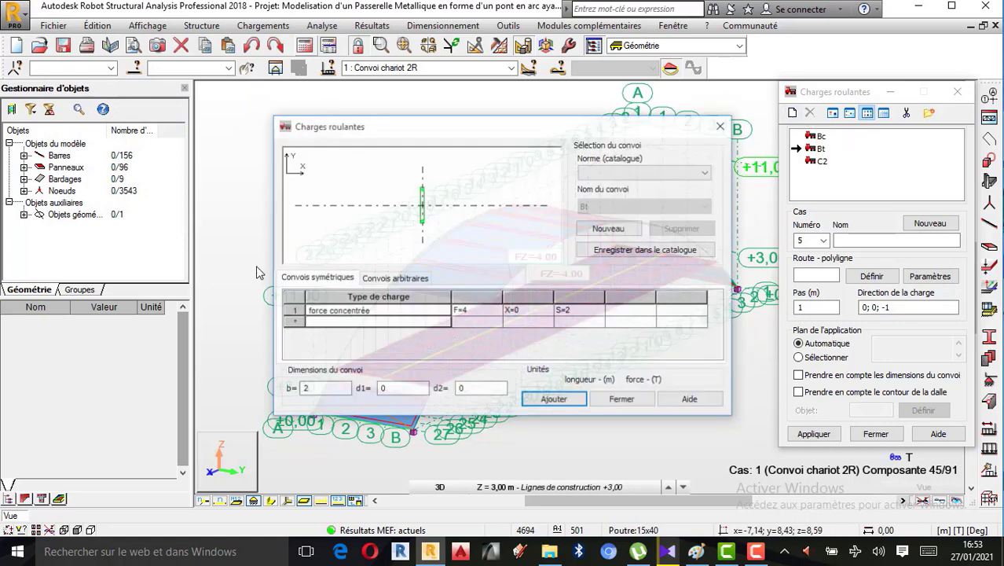
{"action": "left_click_drag", "start_coordinate": [439, 130], "coordinate": [276, 140]}
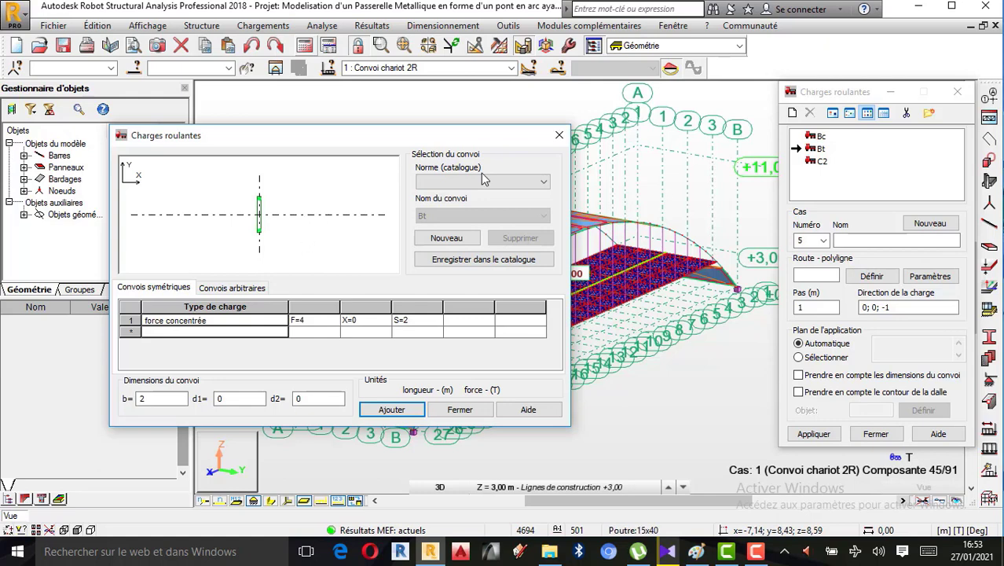
{"action": "left_click", "coordinate": [509, 182]}
{"action": "left_click", "coordinate": [447, 195]}
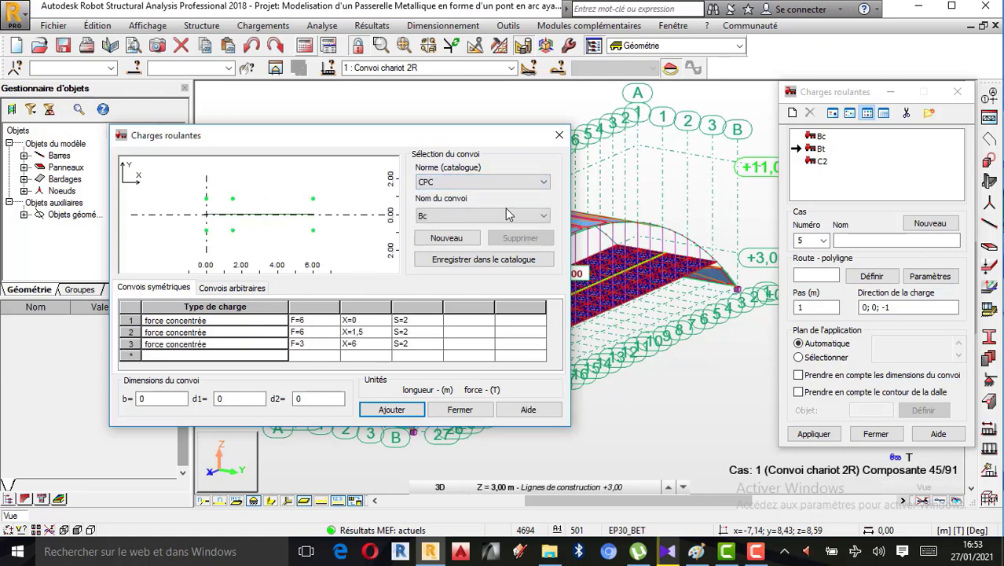
{"action": "left_click", "coordinate": [540, 215]}
{"action": "left_click", "coordinate": [438, 250]}
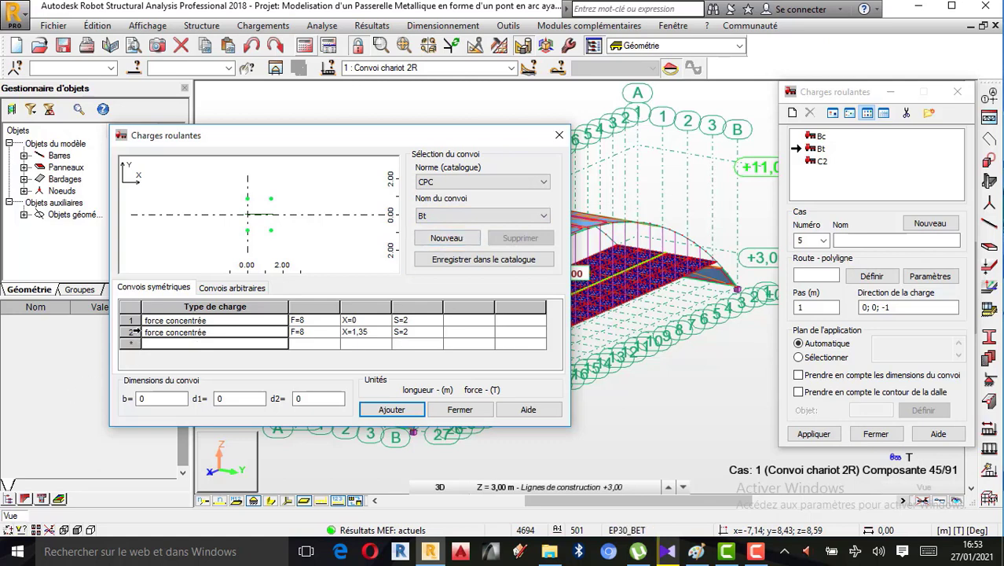
{"action": "left_click", "coordinate": [132, 332]}
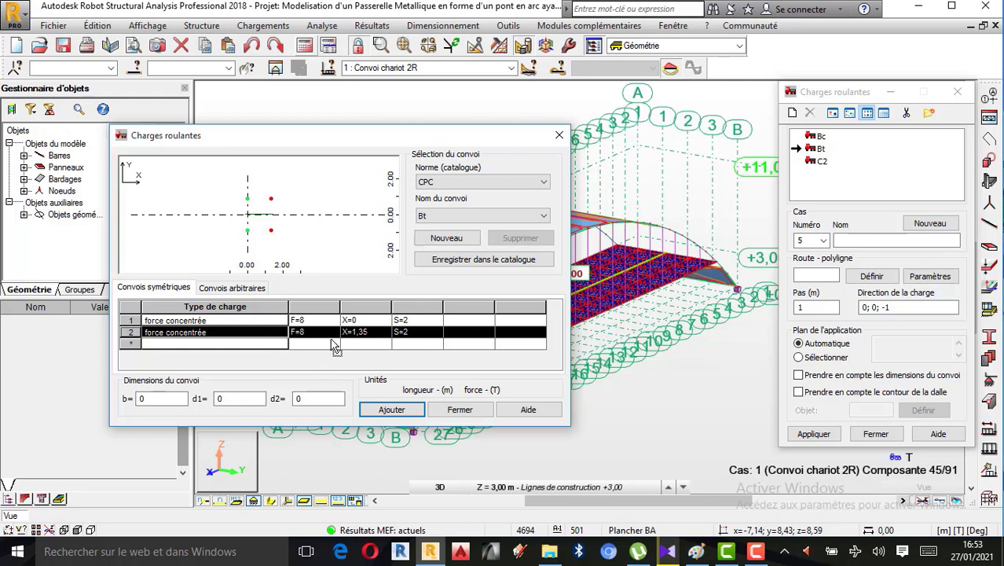
{"action": "left_click", "coordinate": [391, 407]}
{"action": "left_click", "coordinate": [460, 409]}
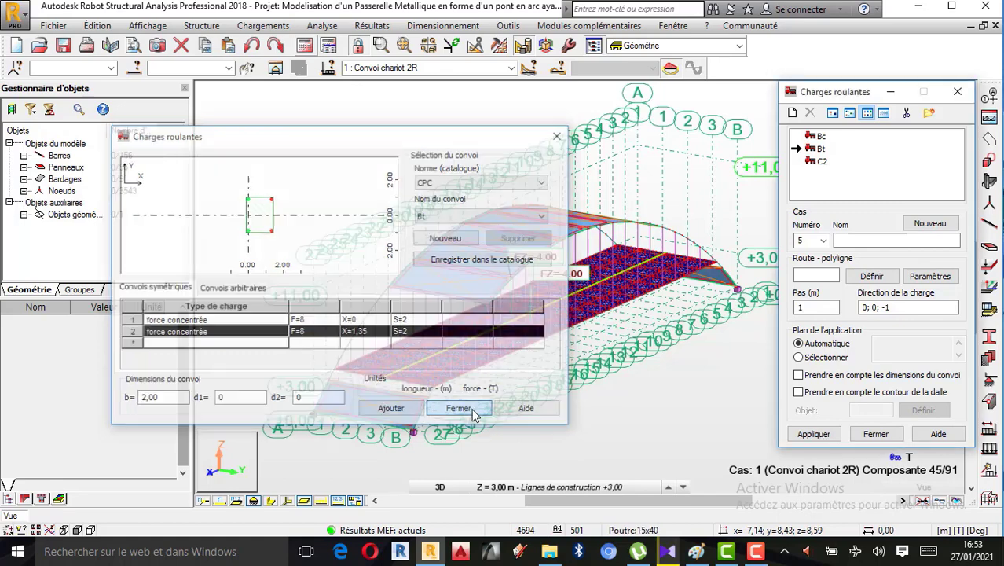
{"action": "left_click", "coordinate": [875, 433]}
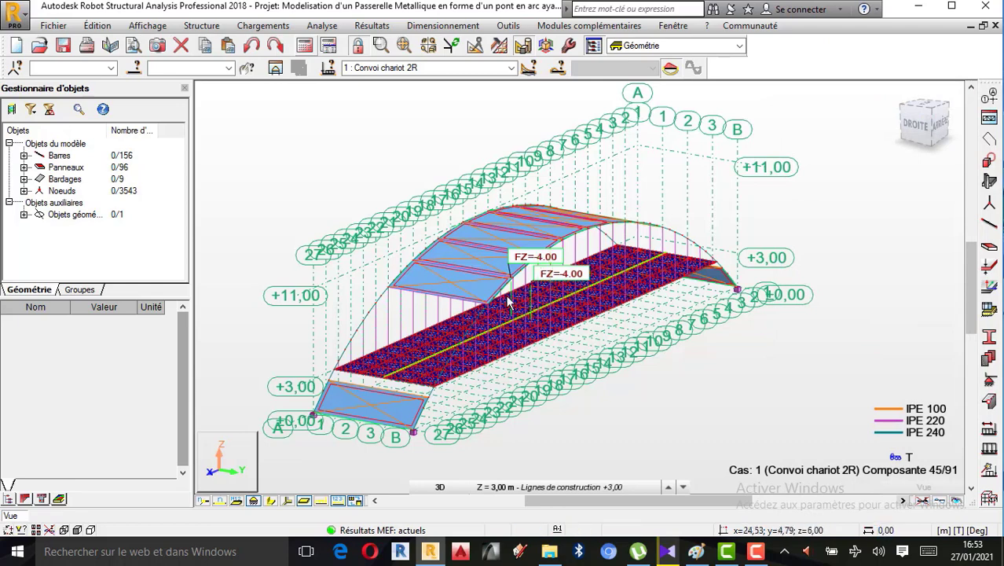
Check the load (Charges) display attributes, including load values, moving loads and automatically generated forces
{"action": "left_click", "coordinate": [146, 26]}
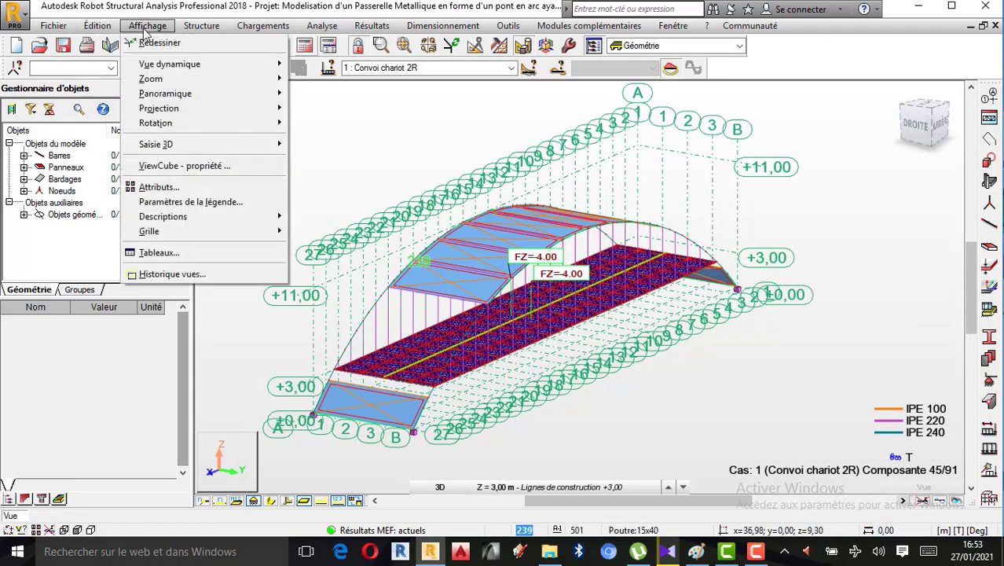
{"action": "left_click", "coordinate": [161, 187]}
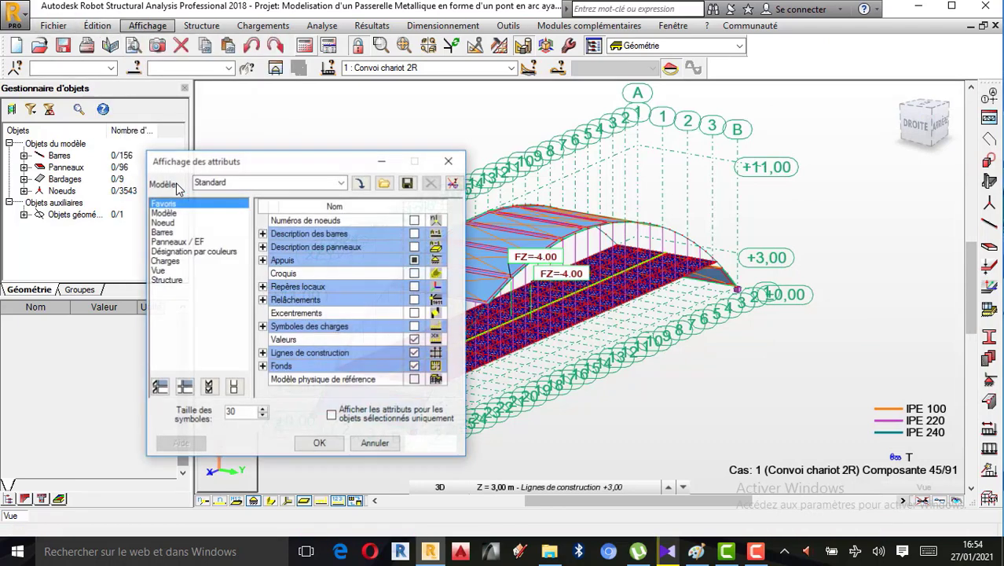
{"action": "left_click", "coordinate": [167, 261]}
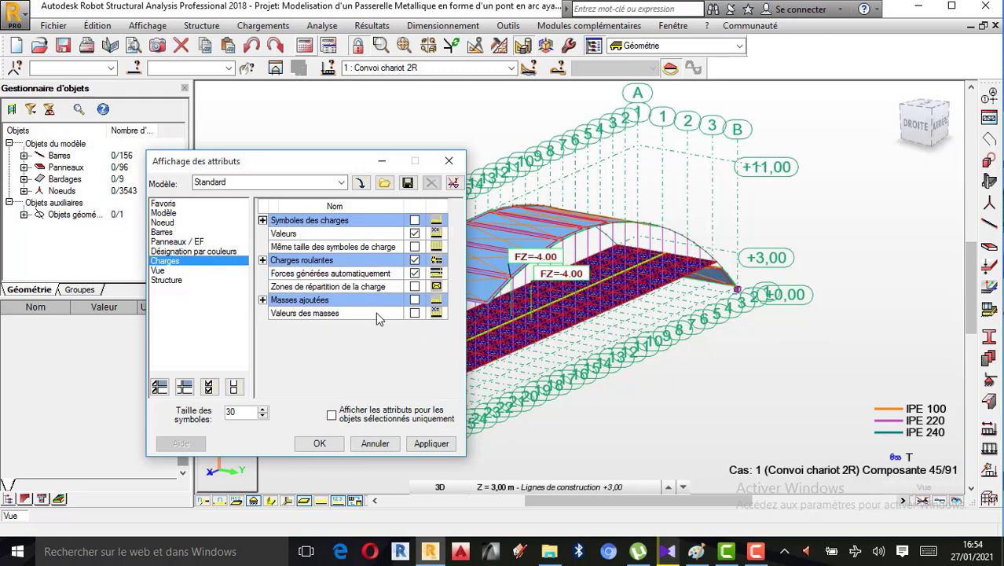
{"action": "left_click", "coordinate": [448, 161]}
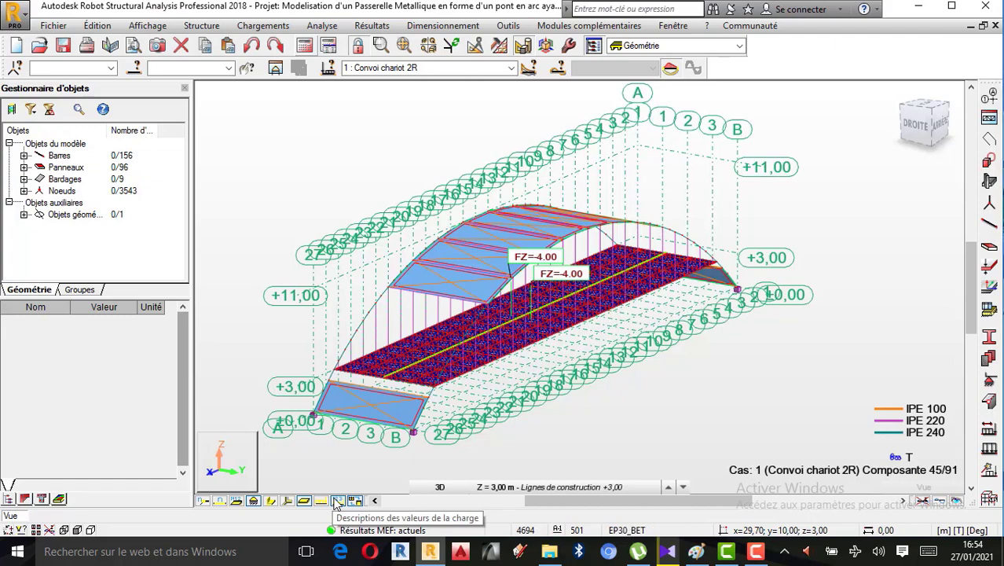
Open the case component selection for Convoi chariot 2R and step the convoy to component 48 and back to 45
{"action": "scroll", "coordinate": [546, 330], "scroll_direction": "up", "scroll_amount": 2}
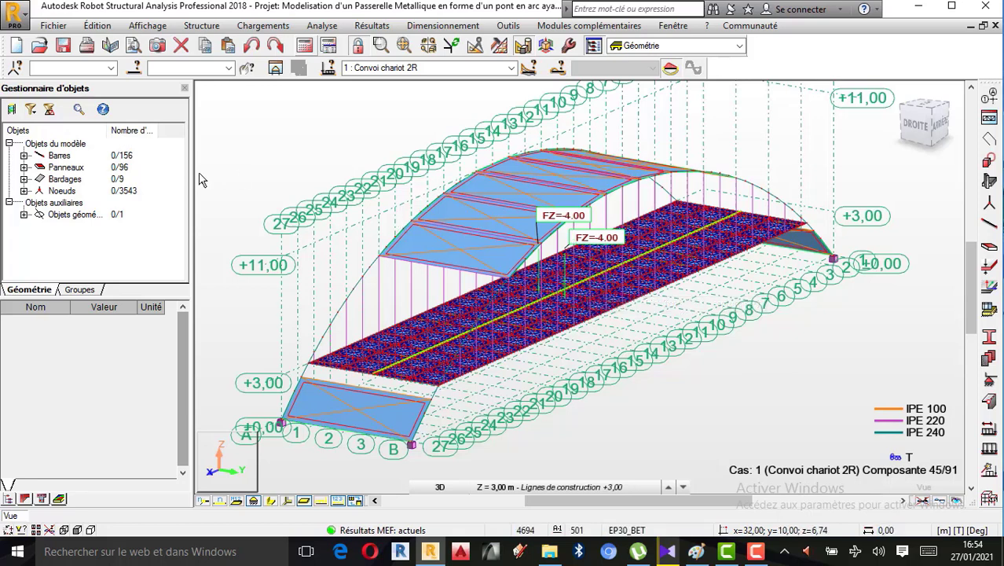
{"action": "left_click", "coordinate": [263, 28]}
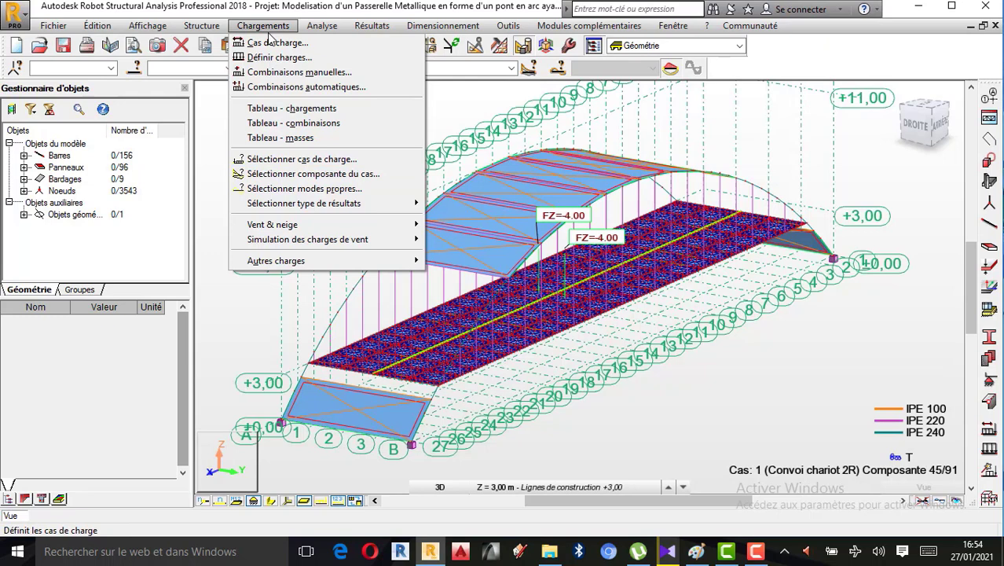
{"action": "left_click", "coordinate": [311, 181]}
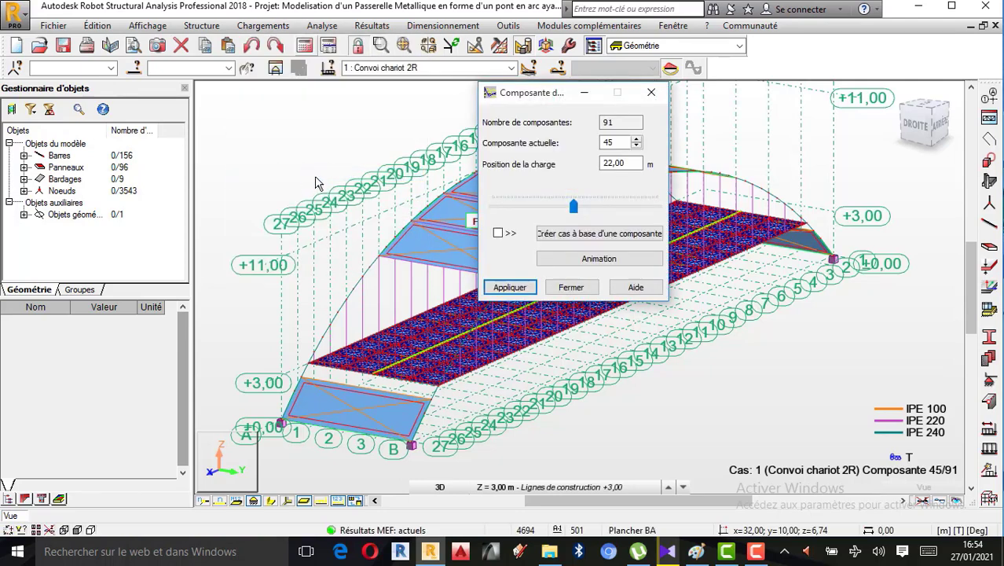
{"action": "left_click_drag", "start_coordinate": [555, 92], "coordinate": [219, 69]}
{"action": "left_click", "coordinate": [206, 212]}
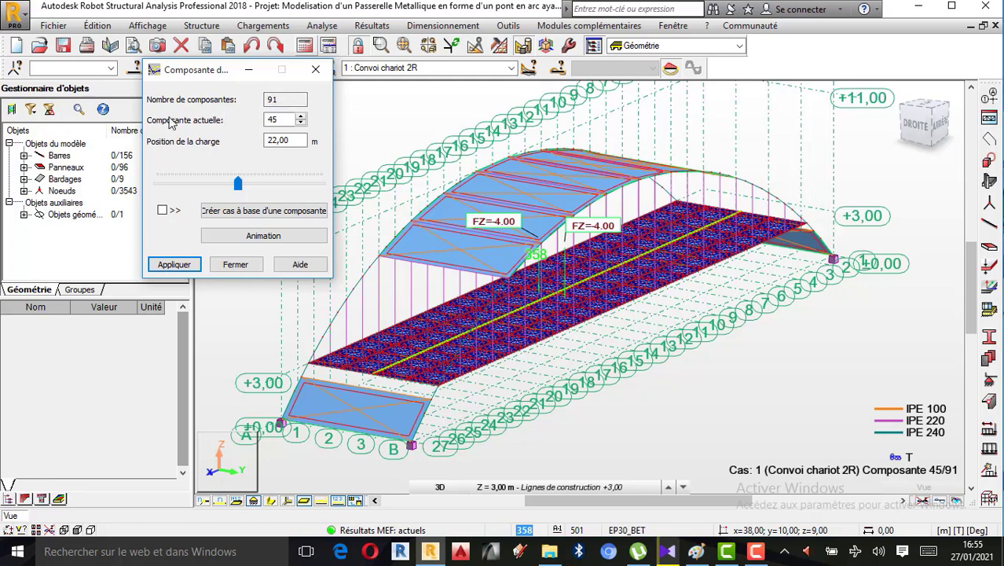
{"action": "left_click", "coordinate": [301, 117]}
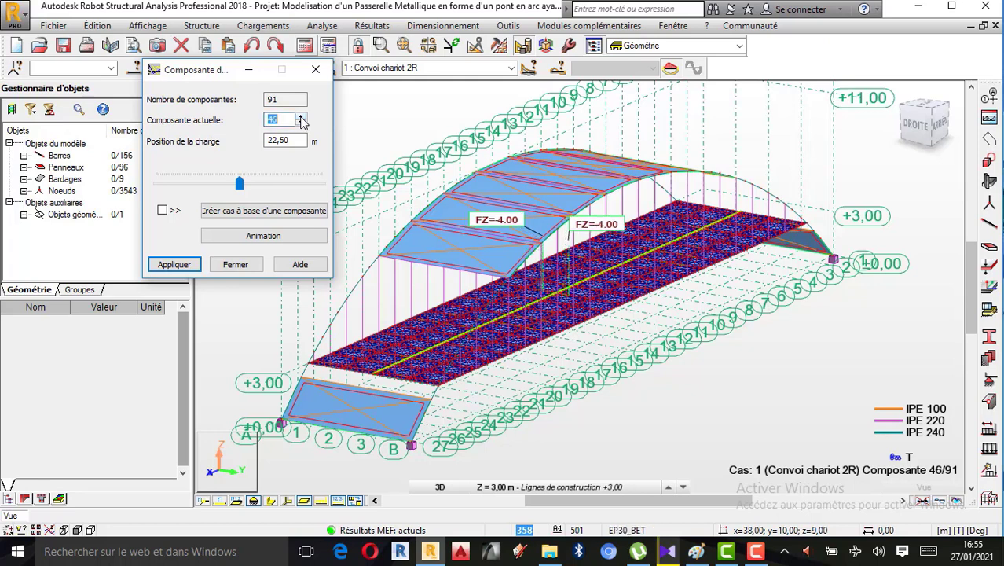
{"action": "left_click", "coordinate": [301, 117]}
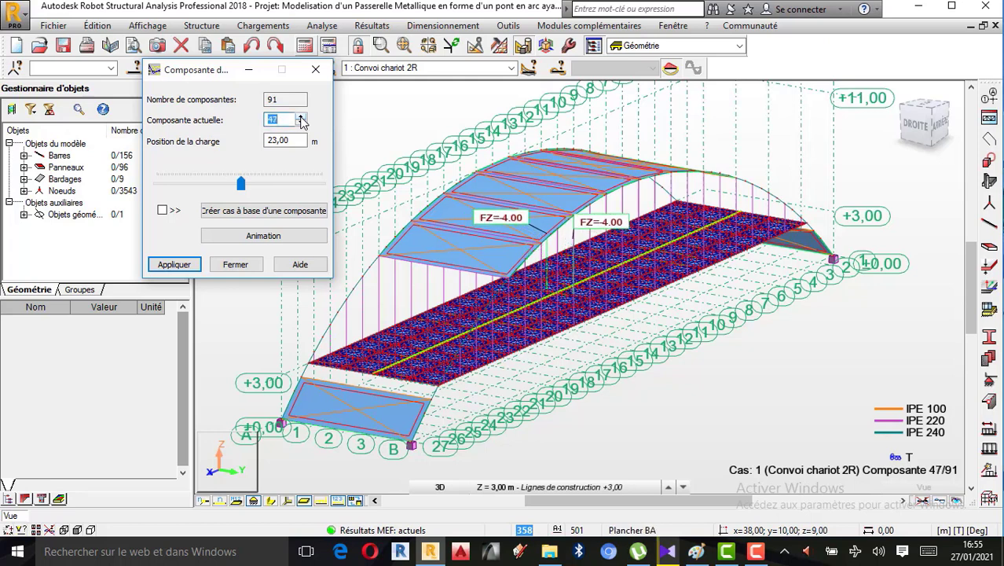
{"action": "left_click", "coordinate": [301, 117]}
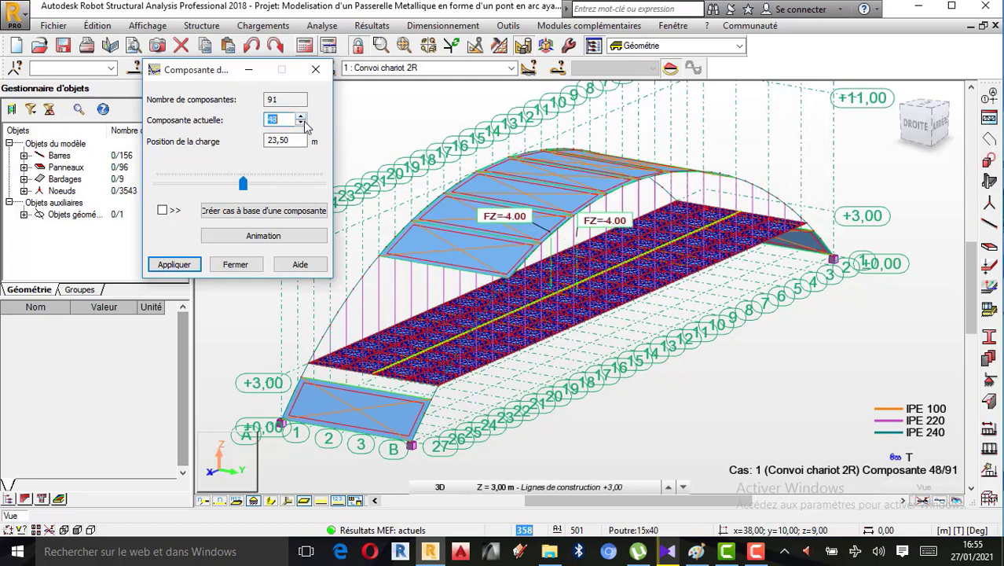
{"action": "left_click", "coordinate": [301, 123]}
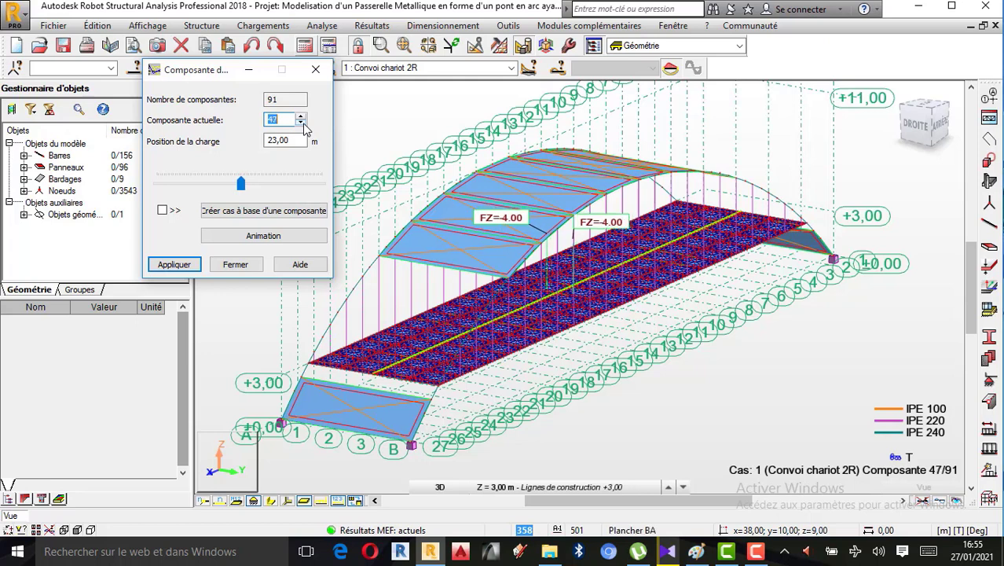
{"action": "left_click", "coordinate": [301, 123]}
{"action": "left_click", "coordinate": [301, 123]}
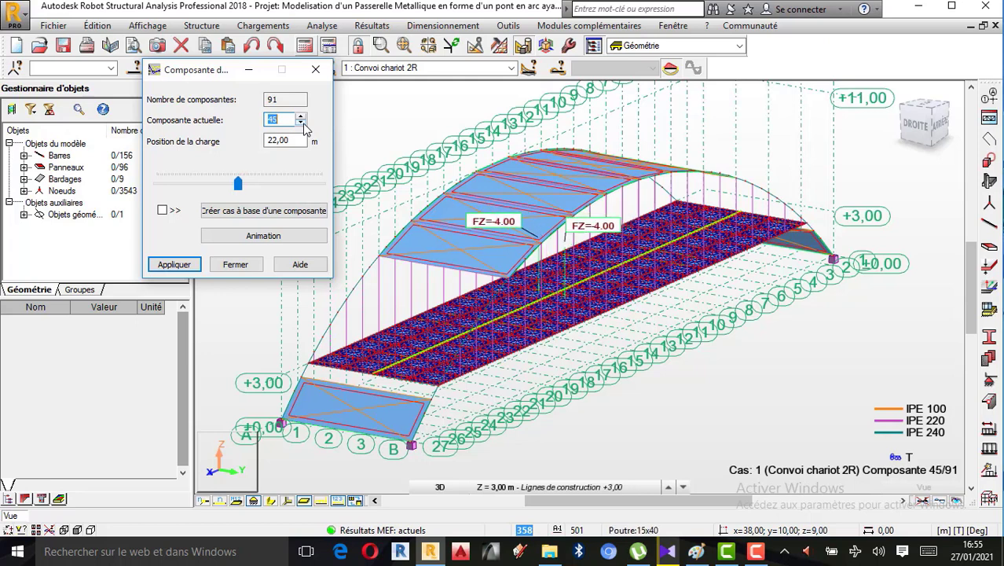
Play the convoy animation over components 1 to 91 at 3 images per second, and close the playback and component selection
{"action": "left_click", "coordinate": [263, 236]}
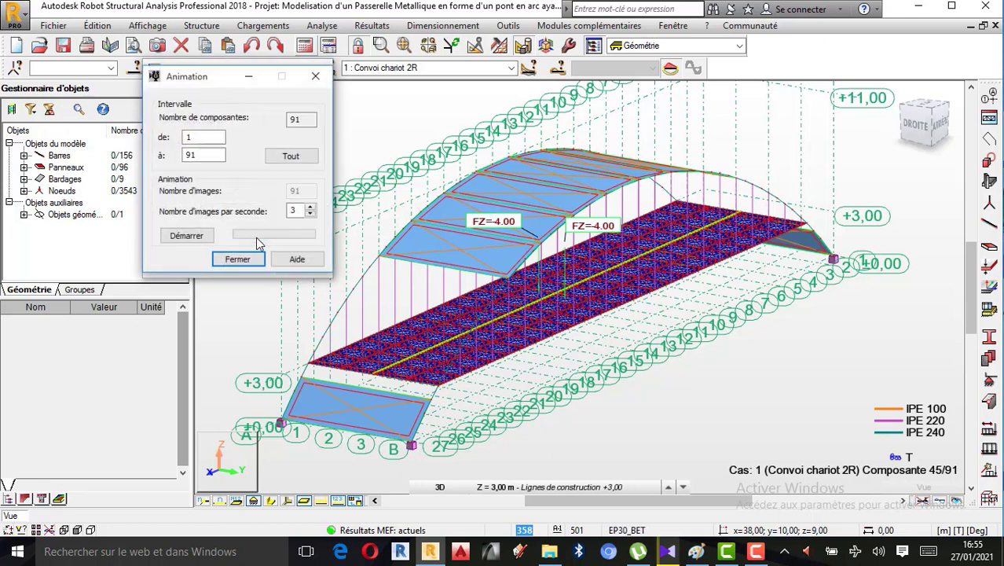
{"action": "left_click", "coordinate": [192, 239]}
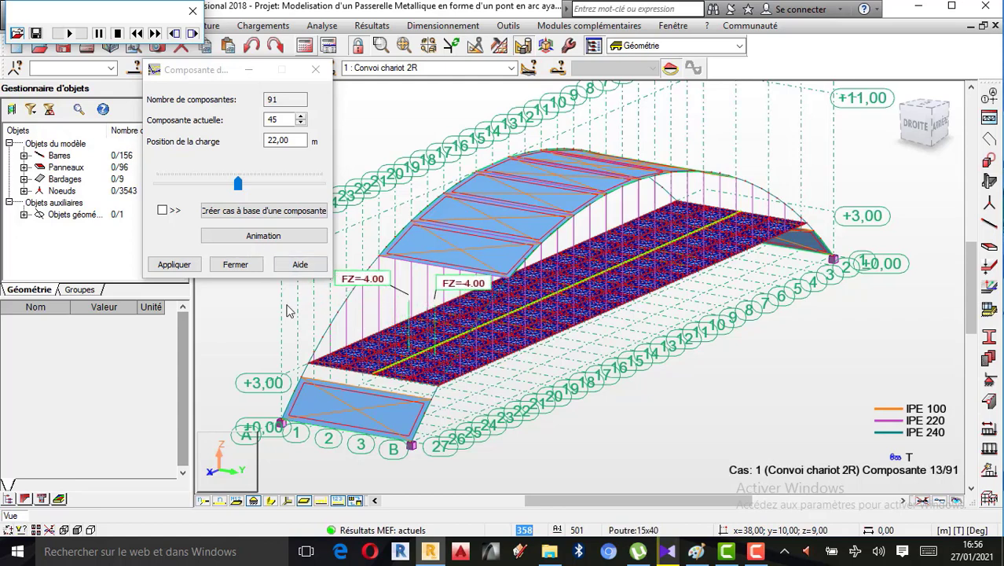
{"action": "left_click", "coordinate": [193, 11]}
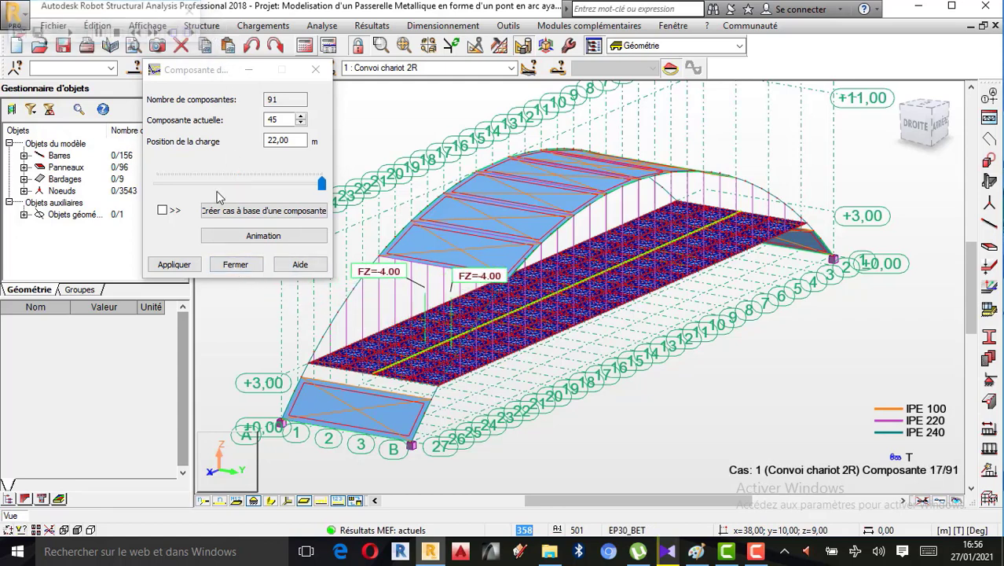
{"action": "left_click", "coordinate": [234, 264]}
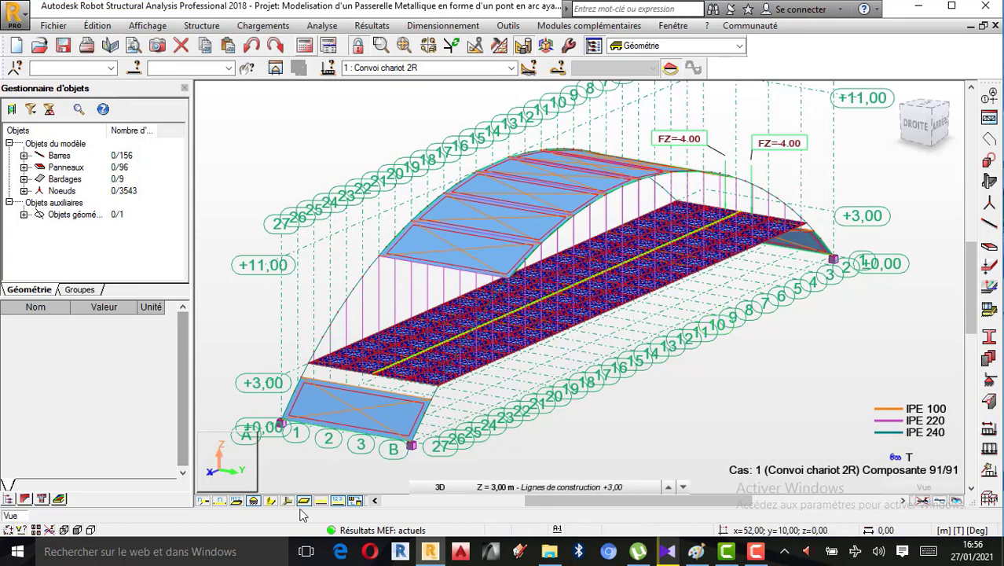
Display the bar section shapes and rotate the footbridge in 3D to see it from the front side
{"action": "left_click", "coordinate": [271, 500]}
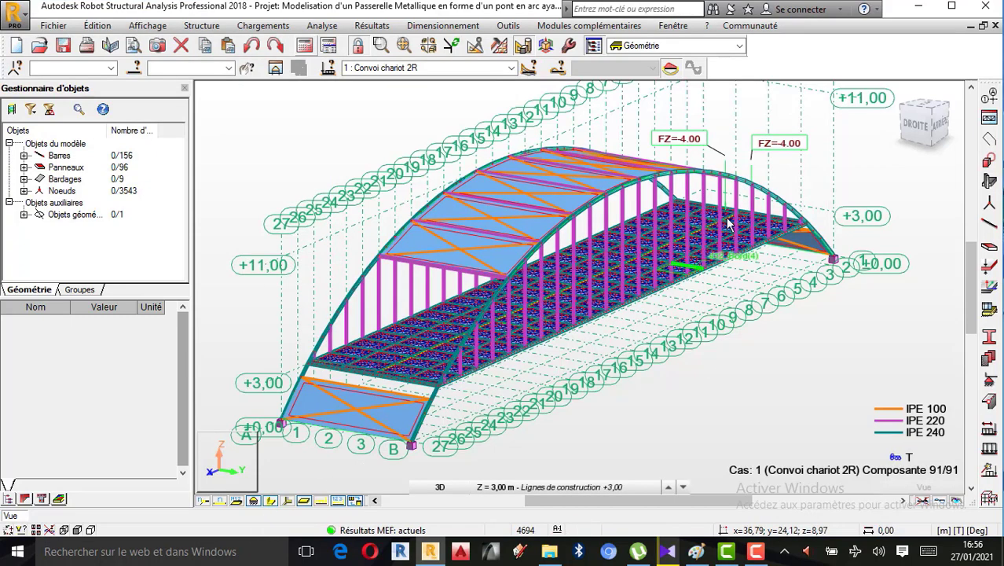
{"action": "scroll", "coordinate": [729, 224], "scroll_direction": "down", "scroll_amount": 4}
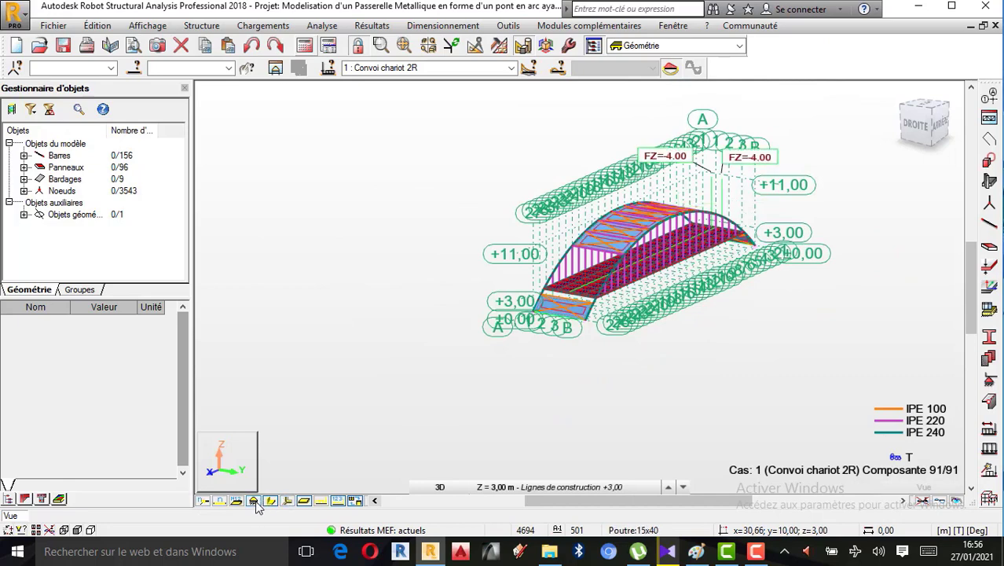
{"action": "scroll", "coordinate": [631, 244], "scroll_direction": "up", "scroll_amount": 4}
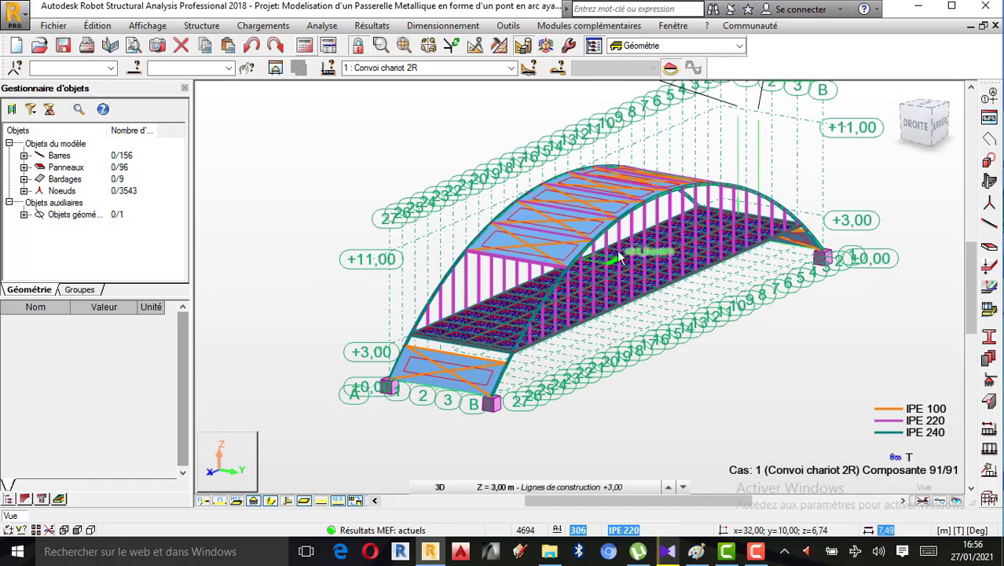
{"action": "scroll", "coordinate": [616, 250], "scroll_direction": "up", "scroll_amount": 2}
{"action": "left_click_drag", "start_coordinate": [898, 94], "coordinate": [547, 318]}
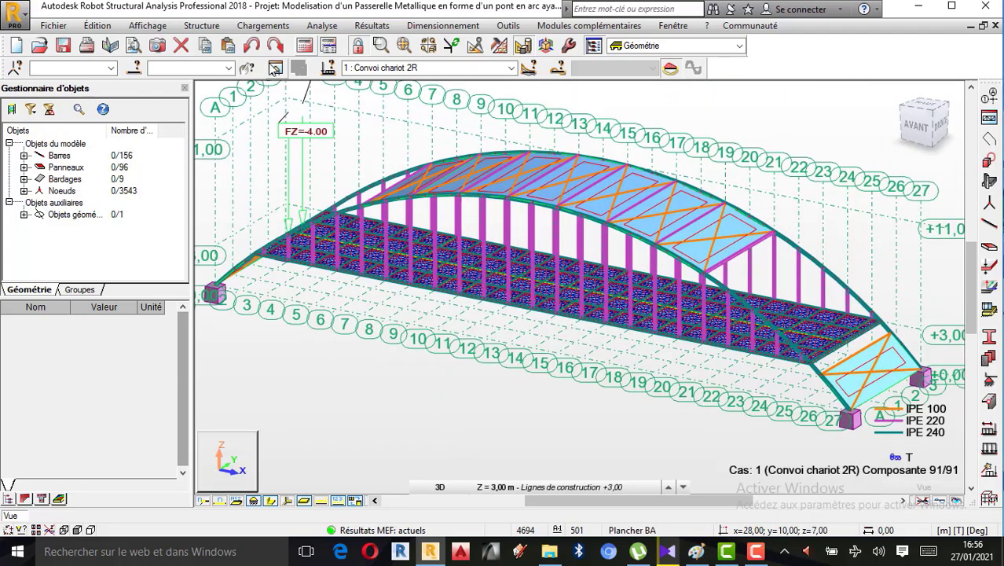
Animate the Convoi chariot 2R components 1 to 91 again with the section shapes displayed
{"action": "left_click", "coordinate": [264, 26]}
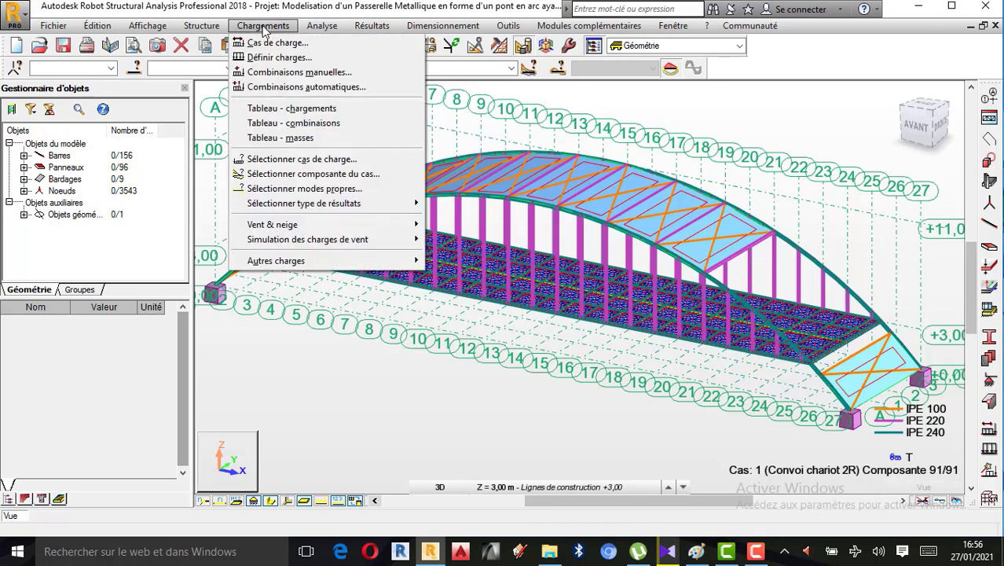
{"action": "left_click", "coordinate": [304, 173]}
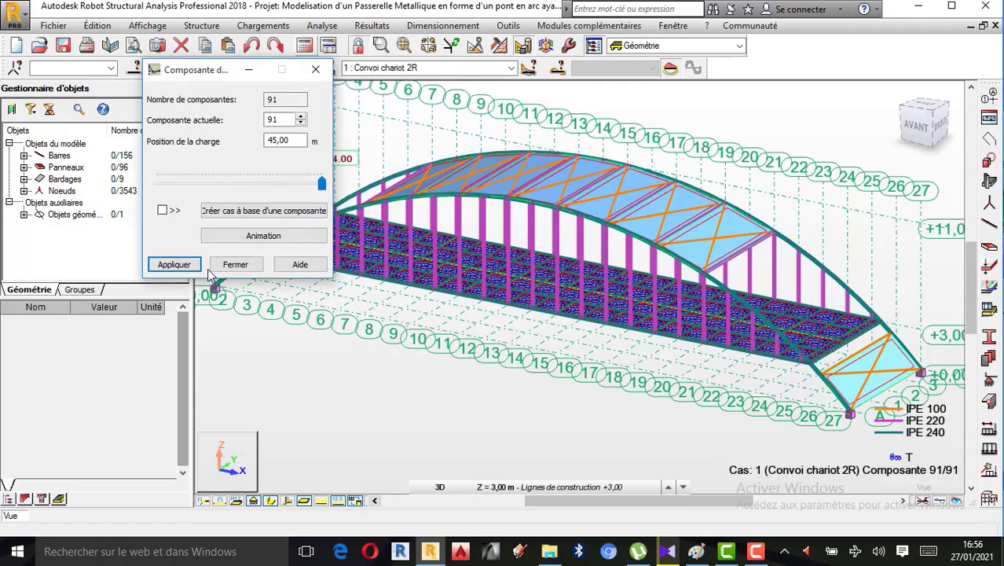
{"action": "left_click", "coordinate": [261, 238]}
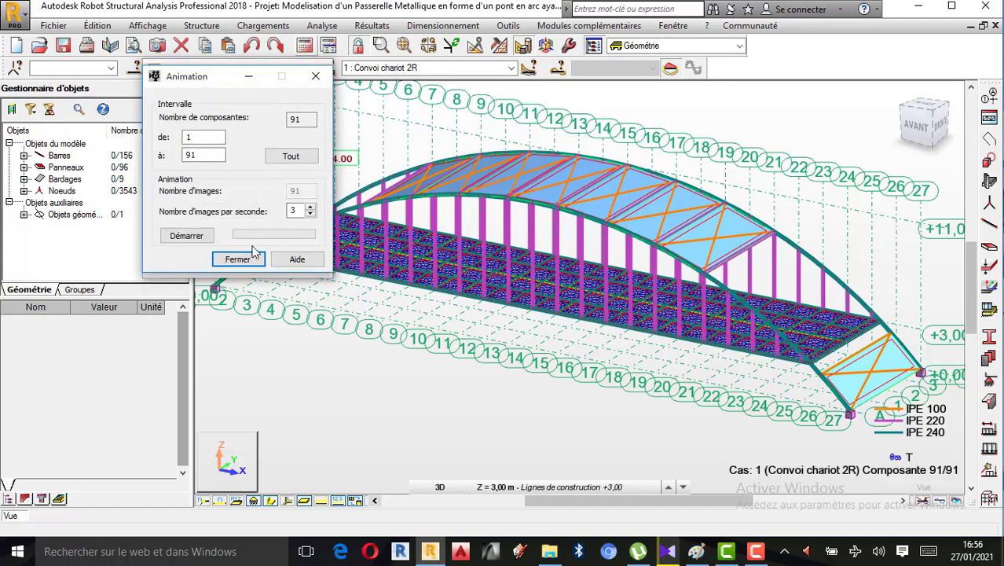
{"action": "left_click", "coordinate": [187, 236]}
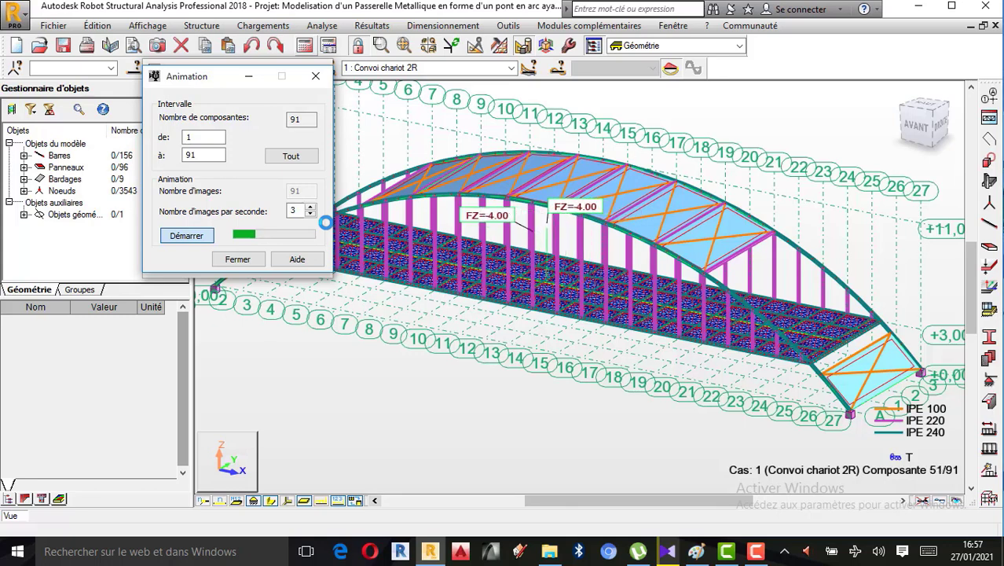
Switch to Paint to view the 4T wheel load sketch, and return to Robot with the Paint window minimized
{"action": "left_click", "coordinate": [696, 551]}
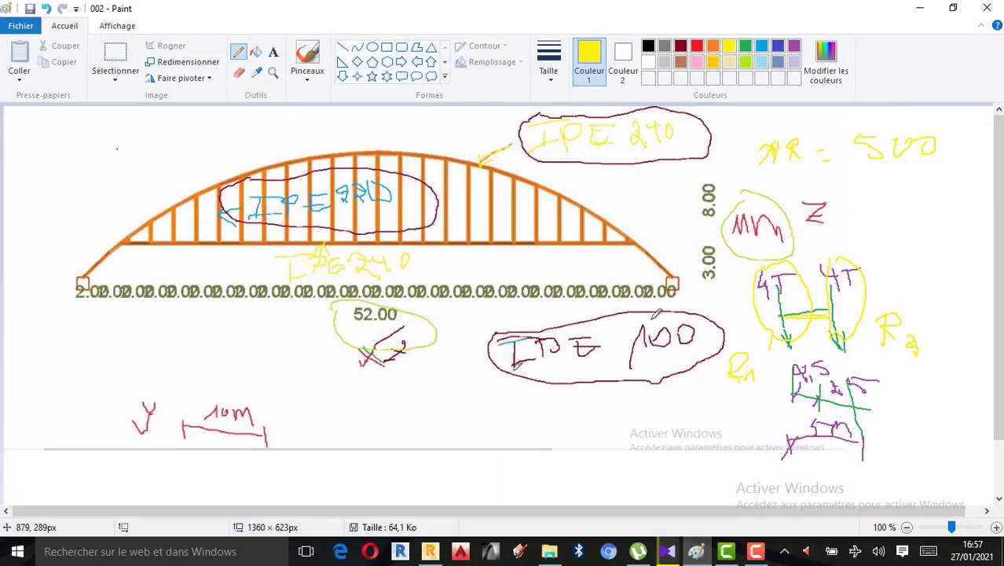
{"action": "left_click", "coordinate": [432, 550]}
{"action": "left_click", "coordinate": [923, 7]}
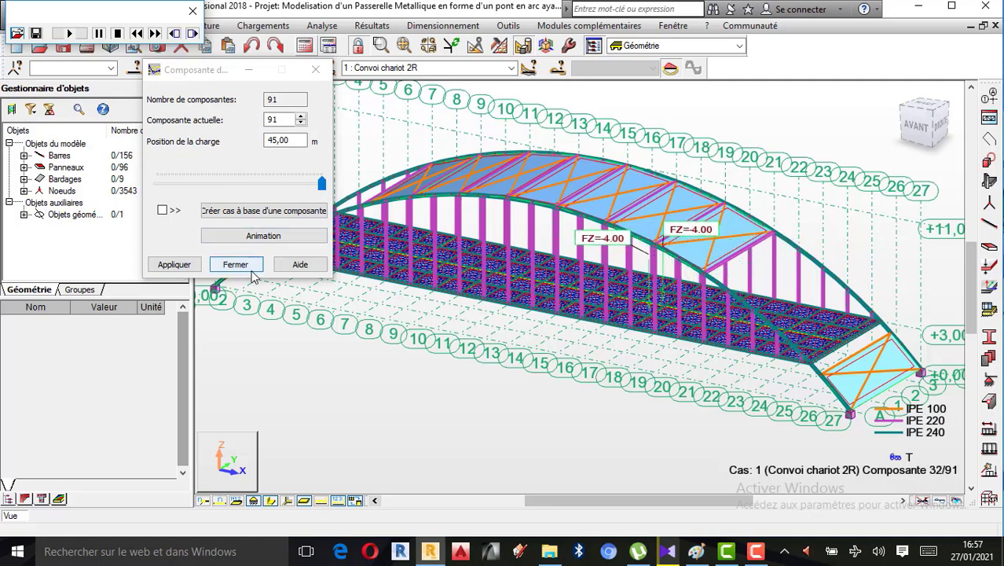
Close the animation playback and component selection, and examine the convoy forces at the end of the deck
{"action": "left_click", "coordinate": [191, 7]}
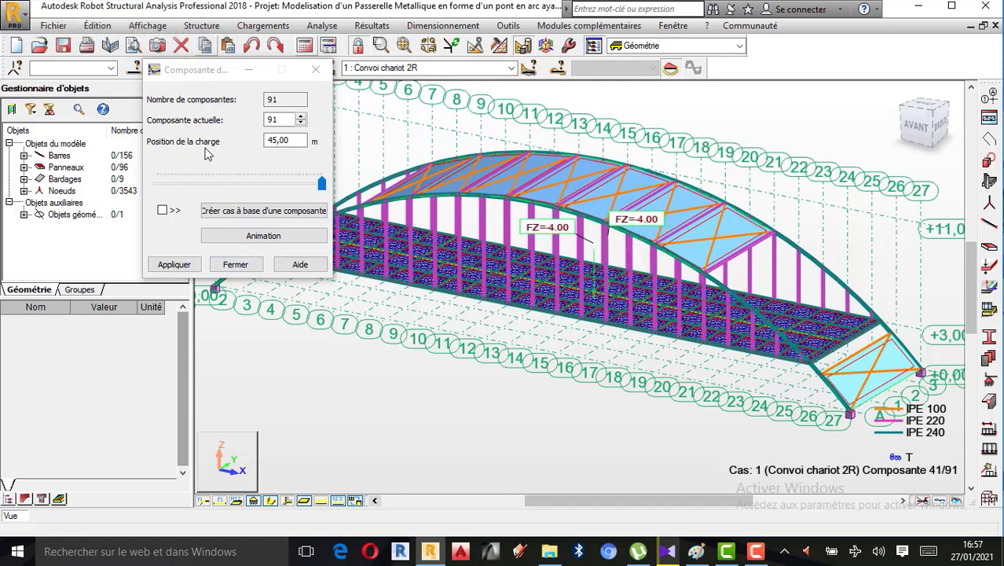
{"action": "left_click", "coordinate": [235, 265]}
{"action": "scroll", "coordinate": [571, 299], "scroll_direction": "up", "scroll_amount": 2}
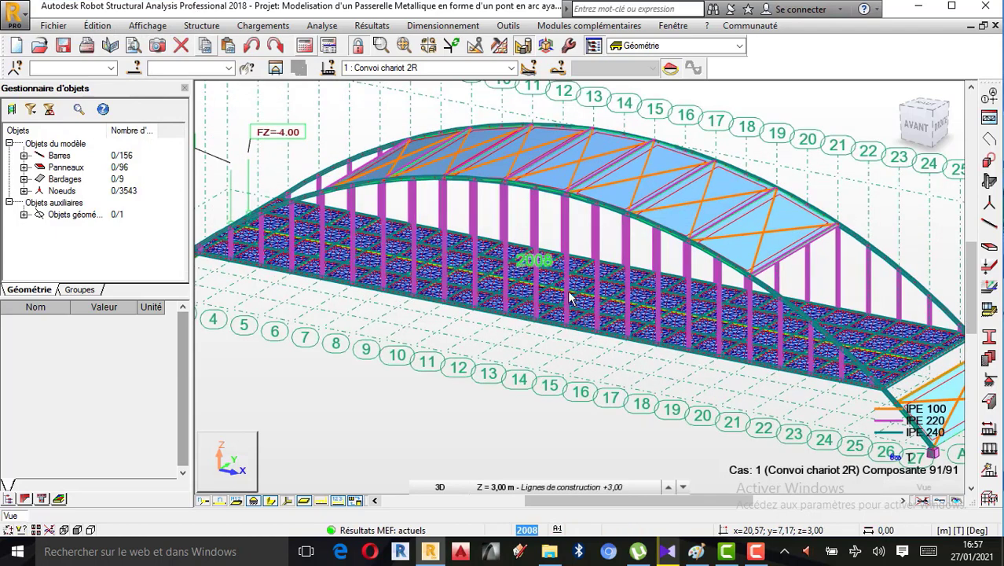
{"action": "scroll", "coordinate": [571, 298], "scroll_direction": "down", "scroll_amount": 2}
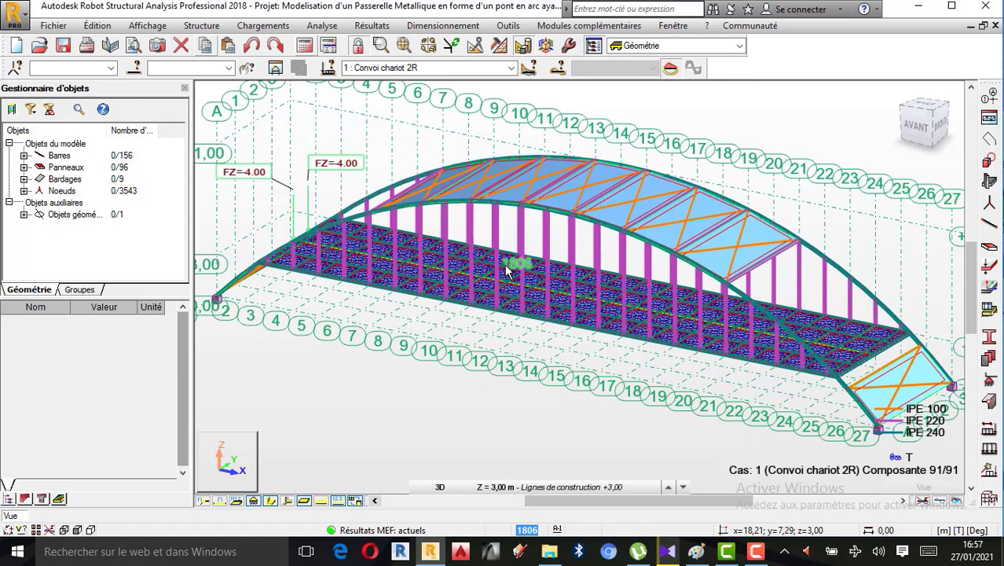
{"action": "scroll", "coordinate": [509, 269], "scroll_direction": "down", "scroll_amount": 1}
{"action": "scroll", "coordinate": [550, 265], "scroll_direction": "up", "scroll_amount": 2}
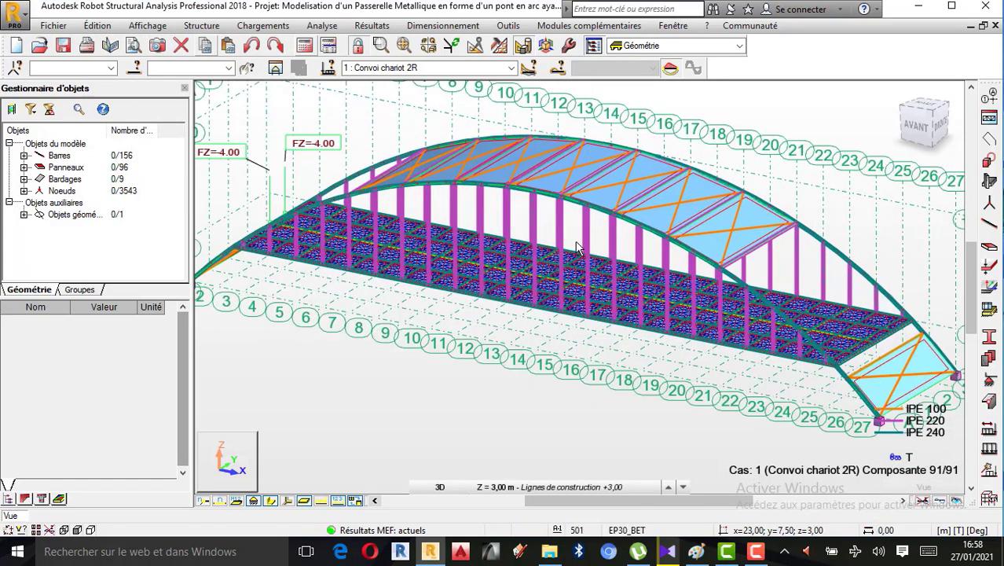
{"action": "left_click", "coordinate": [756, 551]}
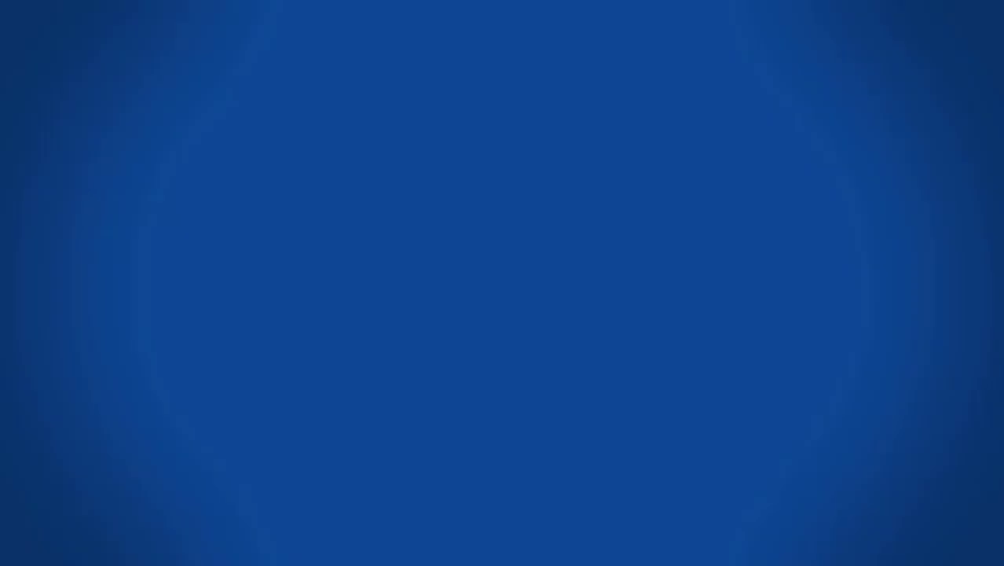